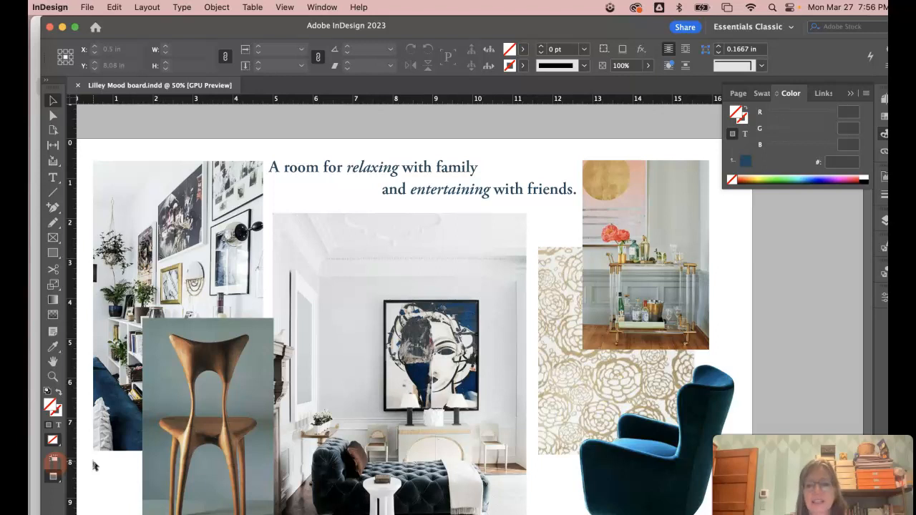
# - Start a new print document based on the Tabloid preset
pyautogui.click(102, 465)
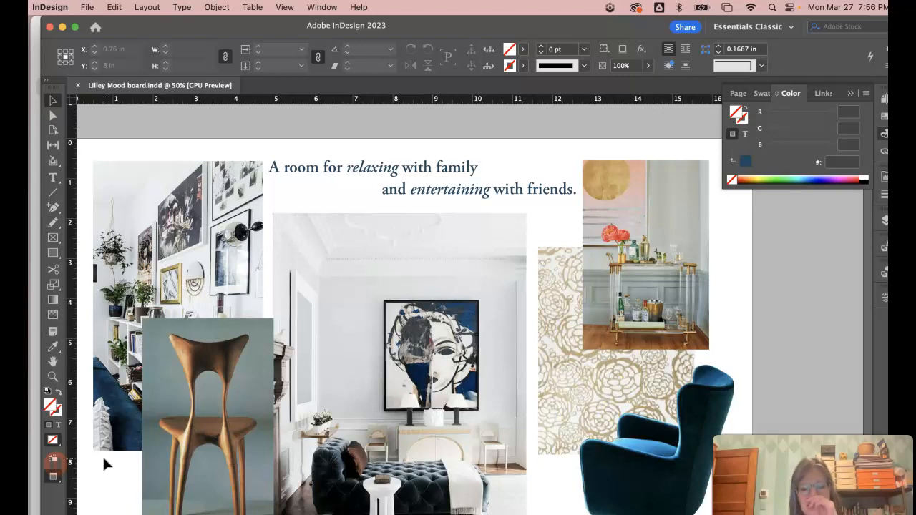
pyautogui.click(85, 7)
pyautogui.moveTo(94, 26)
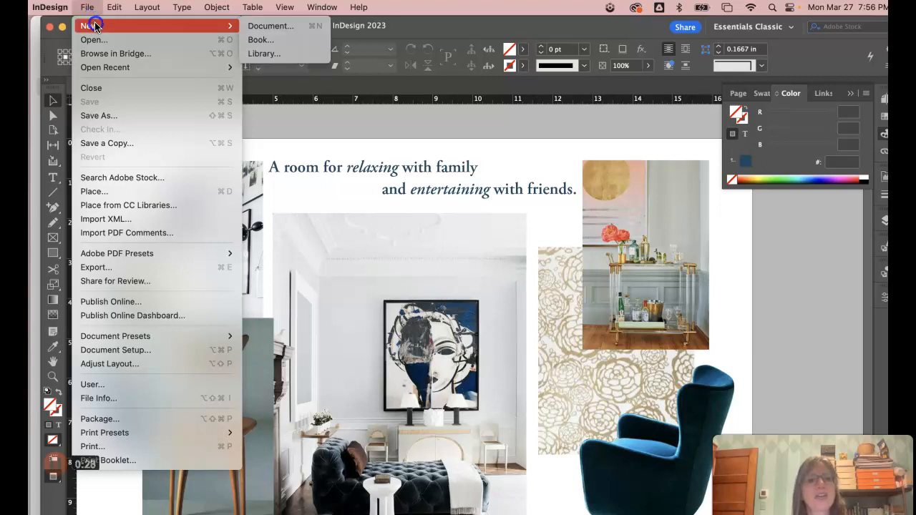
pyautogui.click(256, 25)
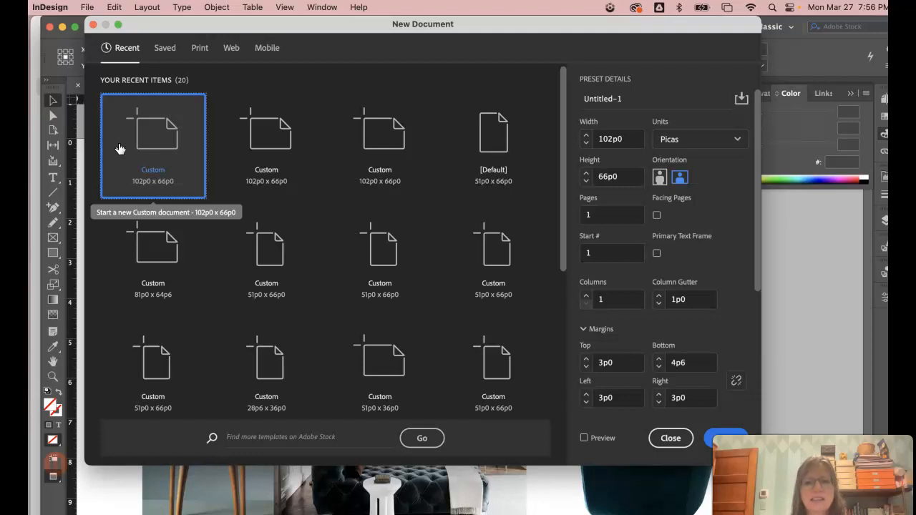
pyautogui.click(200, 48)
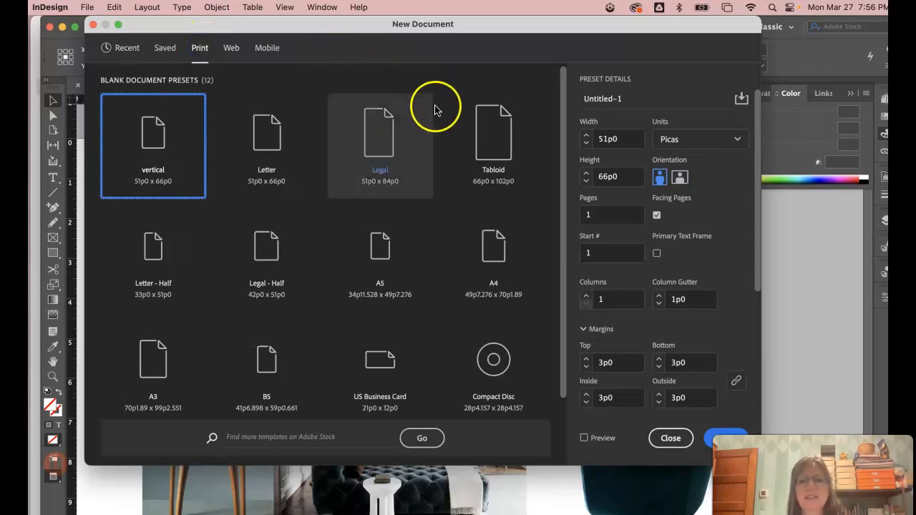
pyautogui.click(492, 134)
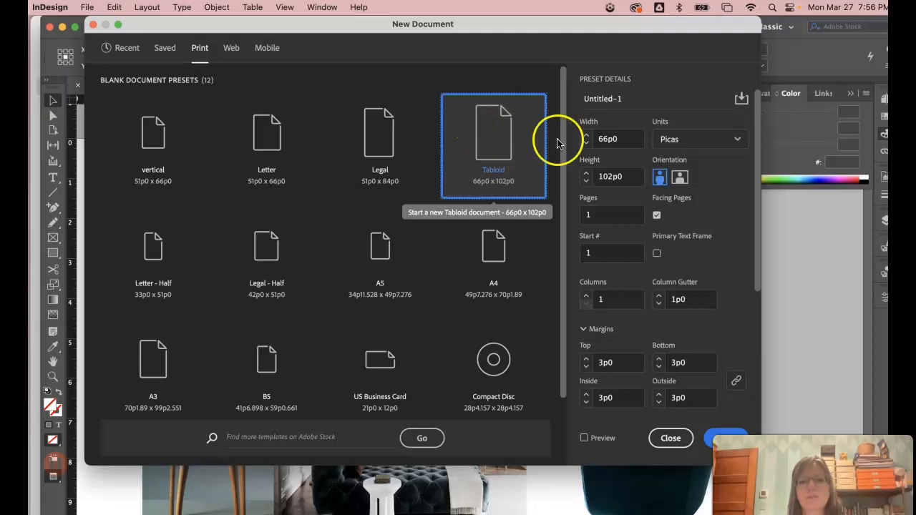
# - Set the new document's units to inches, use landscape orientation and turn off facing pages
pyautogui.click(707, 144)
pyautogui.click(700, 205)
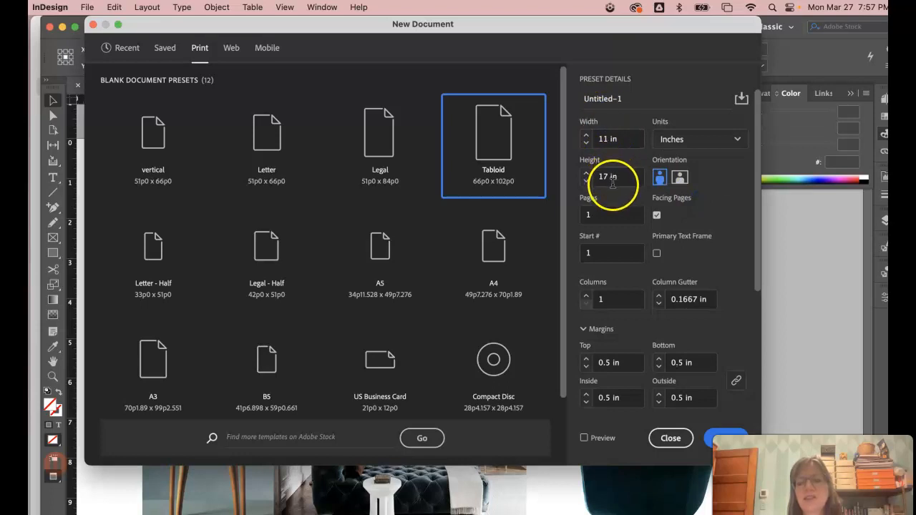
pyautogui.click(680, 179)
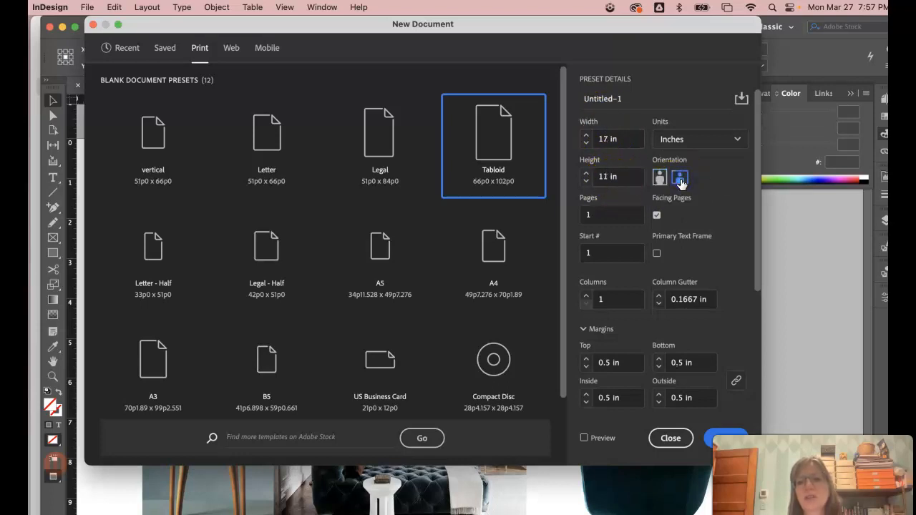
pyautogui.click(656, 215)
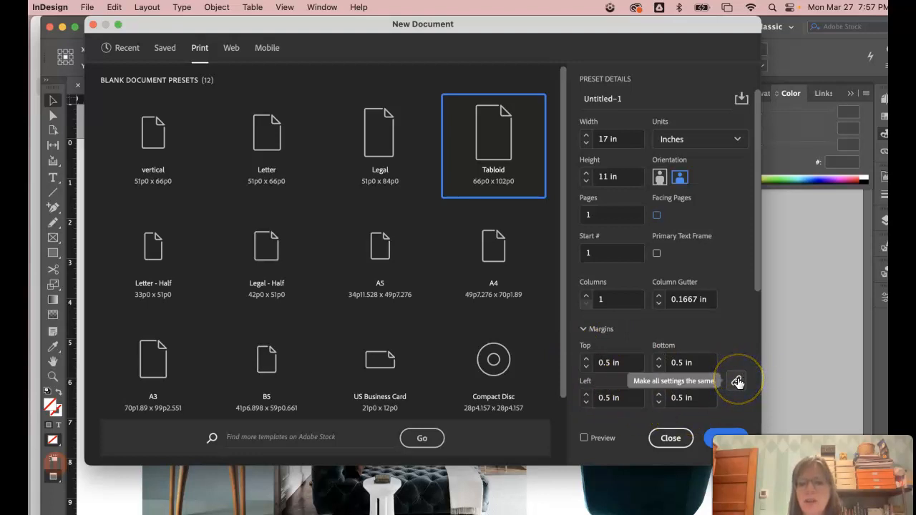
# - Try 0.625 in for all four linked margins and return them to 0.5 in
pyautogui.click(679, 363)
pyautogui.write('62')
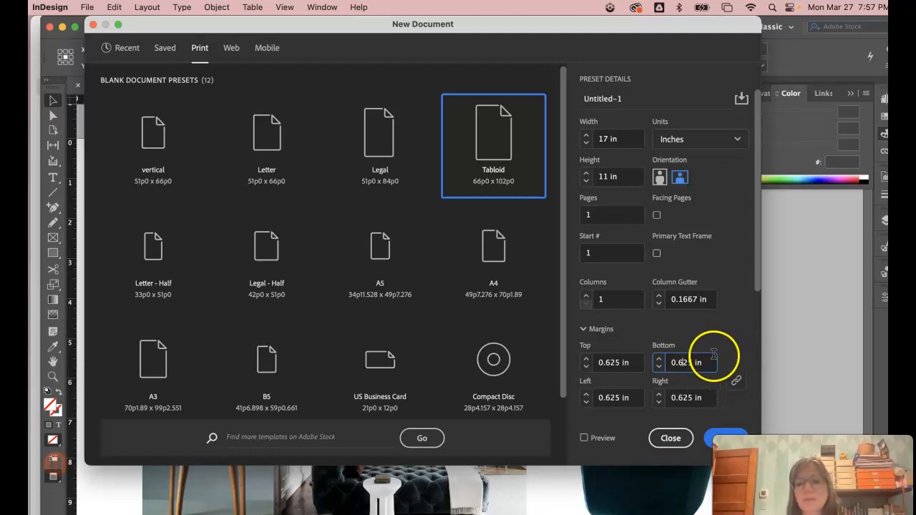
pyautogui.click(660, 367)
pyautogui.click(659, 360)
pyautogui.click(659, 367)
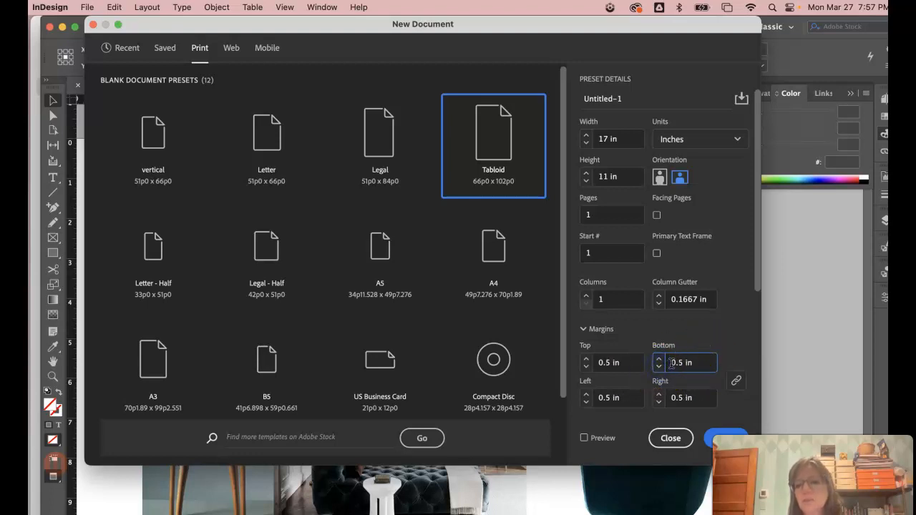
# - Unlink the margins, set the bottom margin to 0.75 in and create the document
pyautogui.click(737, 381)
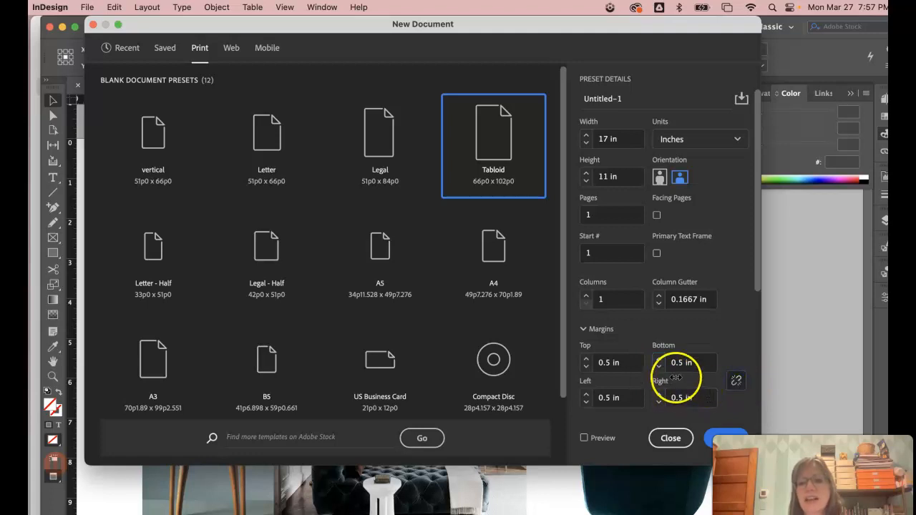
pyautogui.click(677, 363)
pyautogui.write('7')
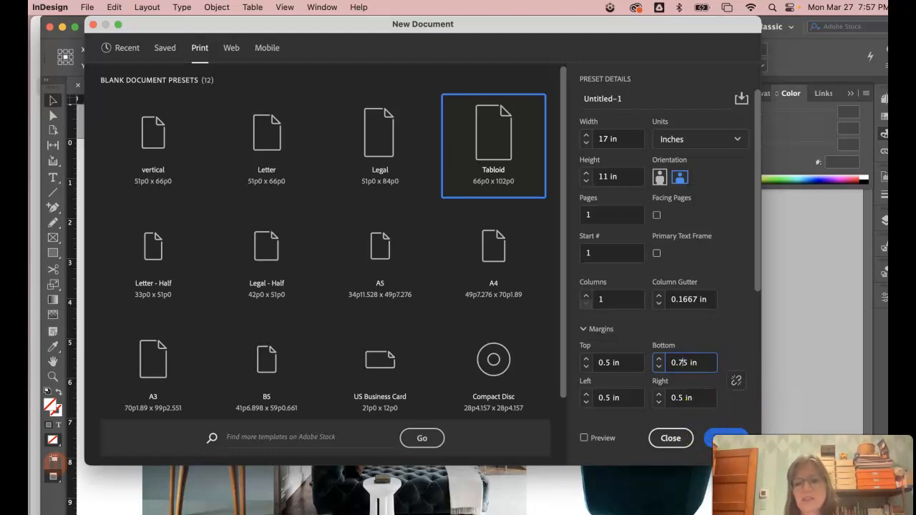
pyautogui.click(725, 434)
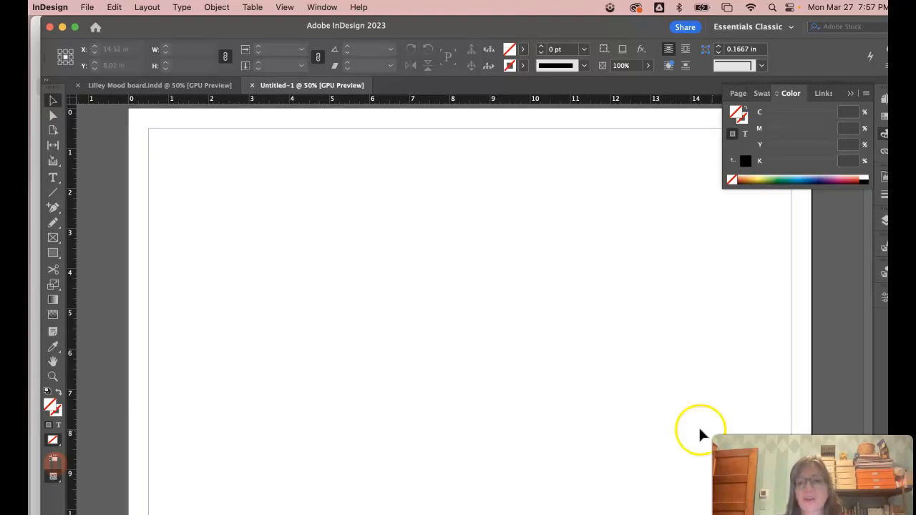
pyautogui.moveTo(508, 25); pyautogui.dragTo(497, 31)
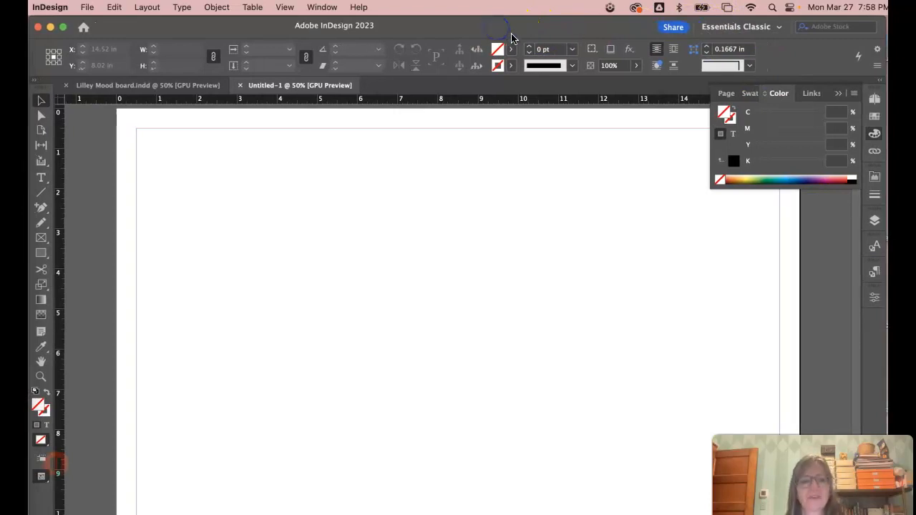
pyautogui.scroll(-3, 780, 304)
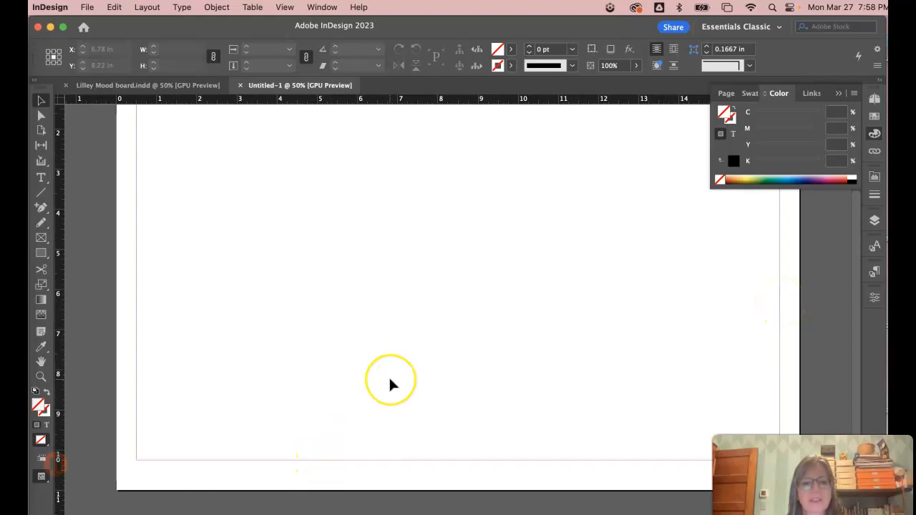
pyautogui.scroll(3, 390, 381)
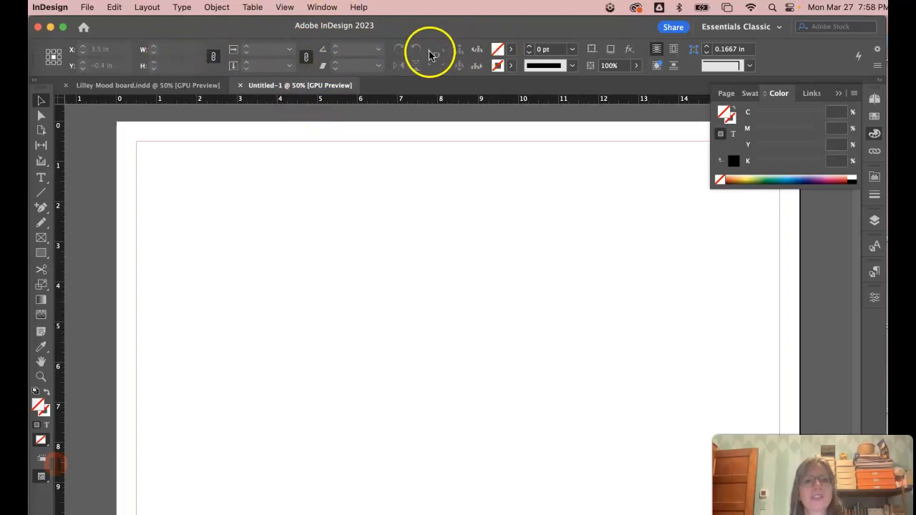
pyautogui.click(320, 7)
pyautogui.moveTo(339, 43)
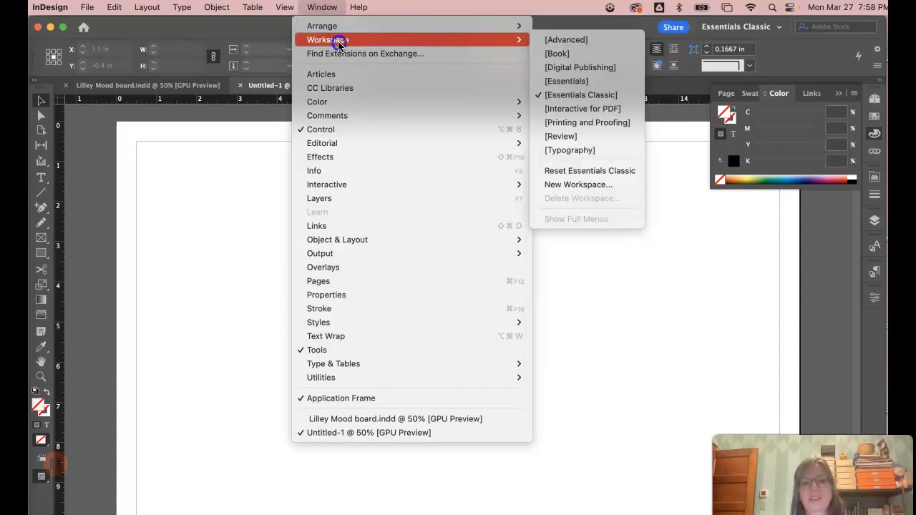
pyautogui.click(285, 7)
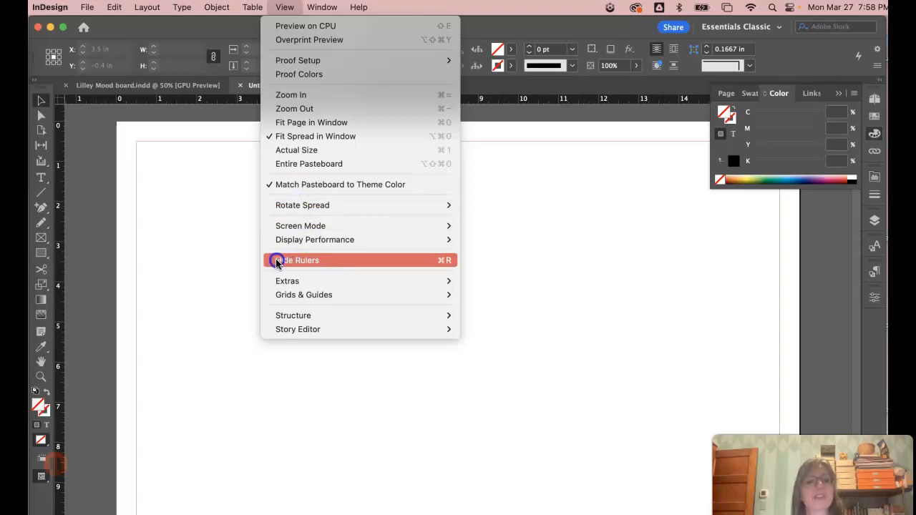
pyautogui.click(218, 25)
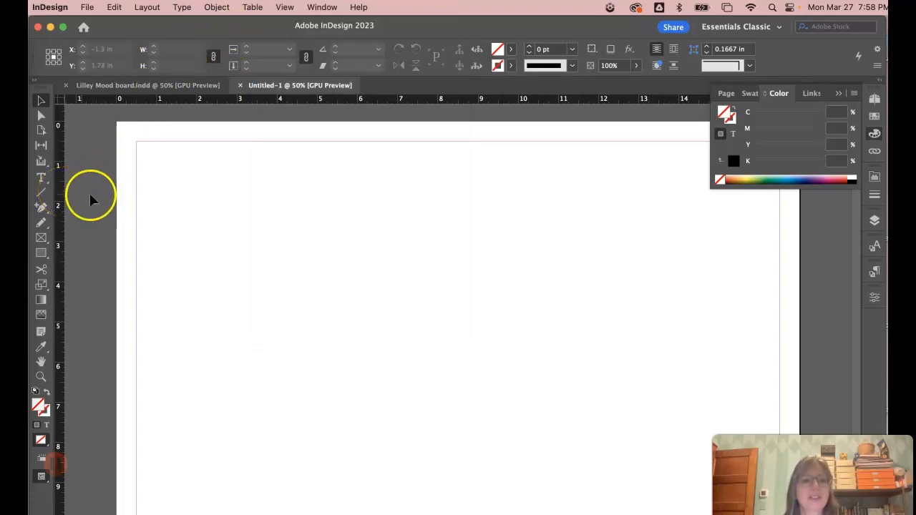
# - Add a vertical and a horizontal ruler guide, placing them just outside the page's left and top edges
pyautogui.click(61, 197)
pyautogui.moveTo(61, 197); pyautogui.dragTo(319, 201)
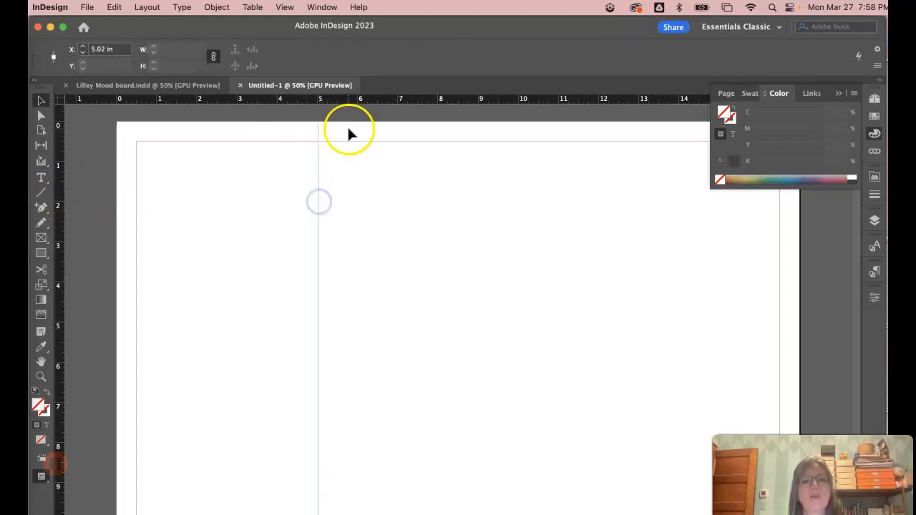
pyautogui.moveTo(352, 96); pyautogui.dragTo(322, 112)
pyautogui.moveTo(319, 169); pyautogui.dragTo(73, 160)
pyautogui.click(205, 187)
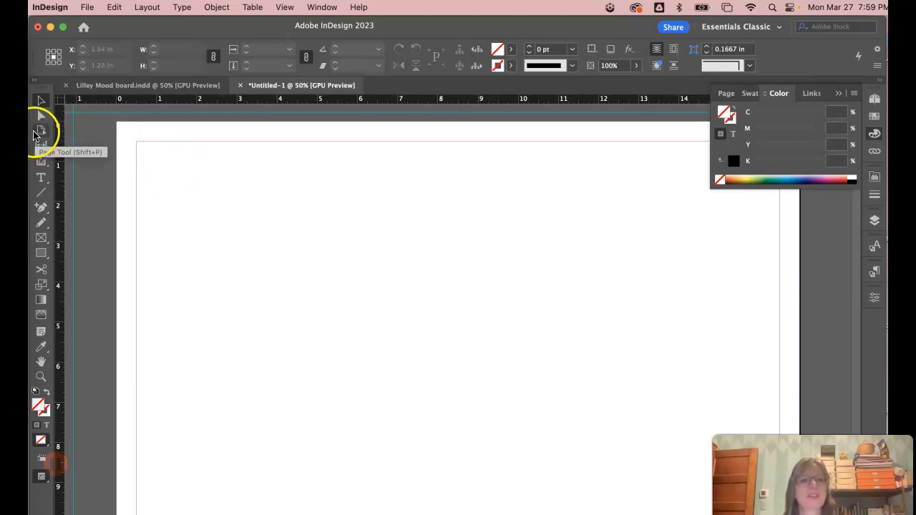
# - Draw a text frame about 5.76 in wide and 3.96 in tall near the page's upper-left corner
pyautogui.click(41, 179)
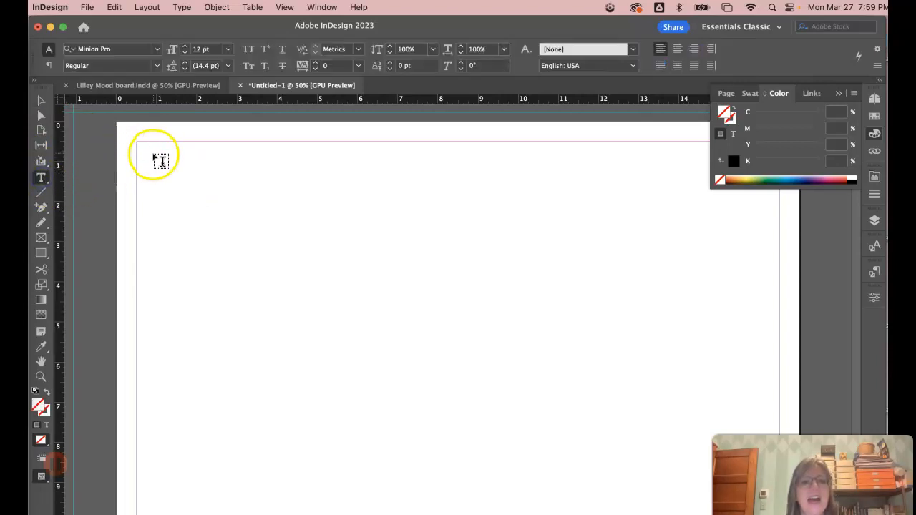
pyautogui.moveTo(154, 155); pyautogui.dragTo(384, 312)
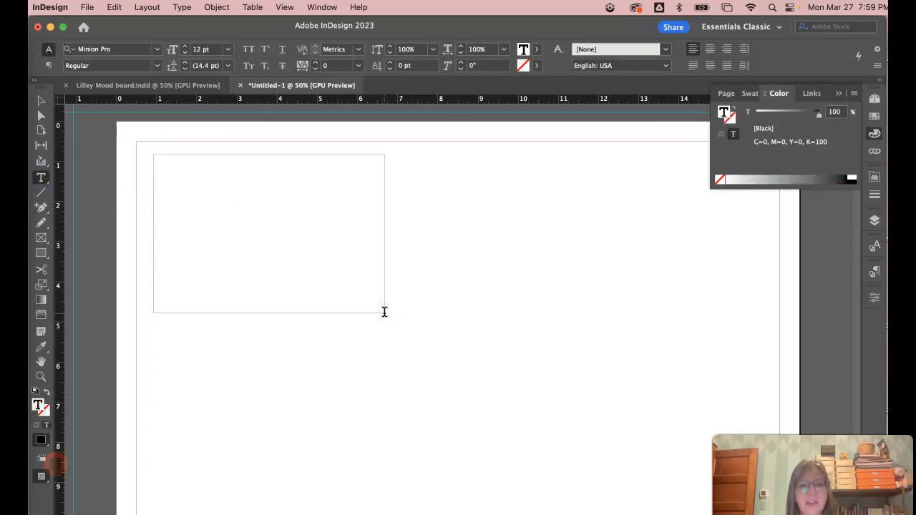
pyautogui.click(375, 300)
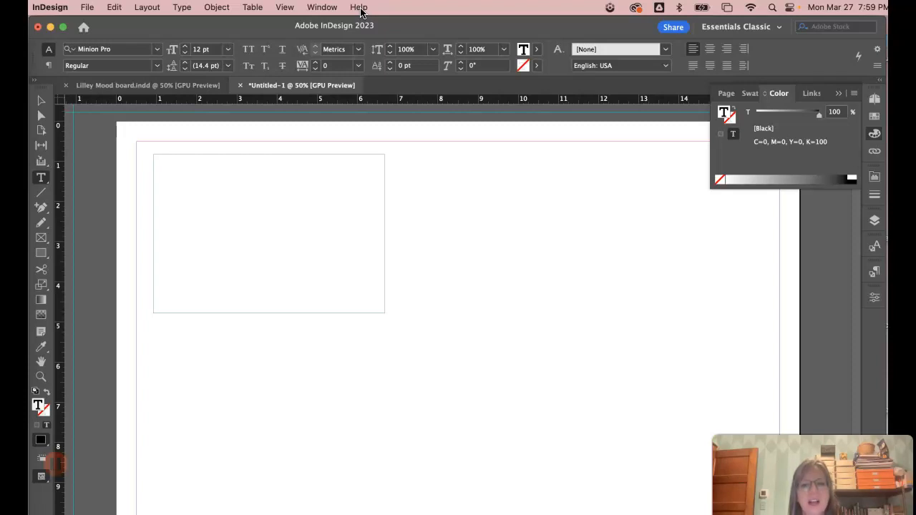
# - Divide the text frame into 6 columns with a 0.25 in gutter
pyautogui.click(214, 7)
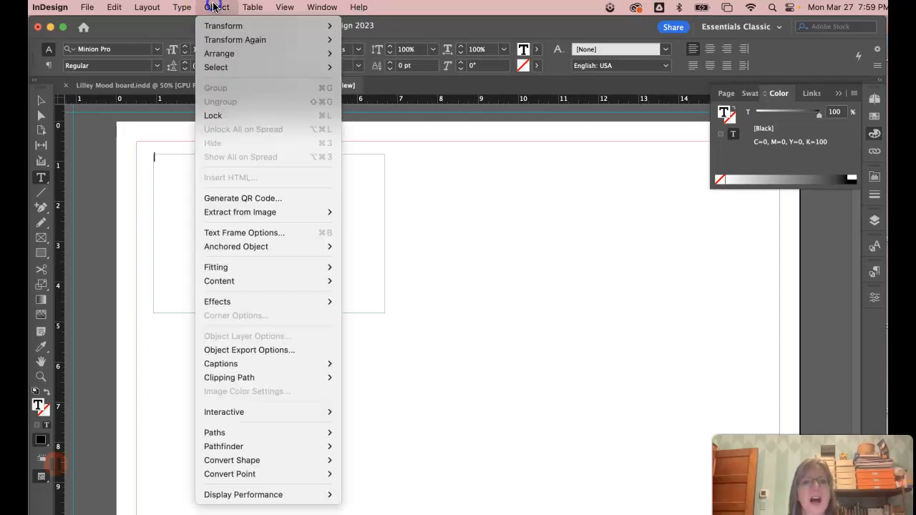
pyautogui.click(245, 234)
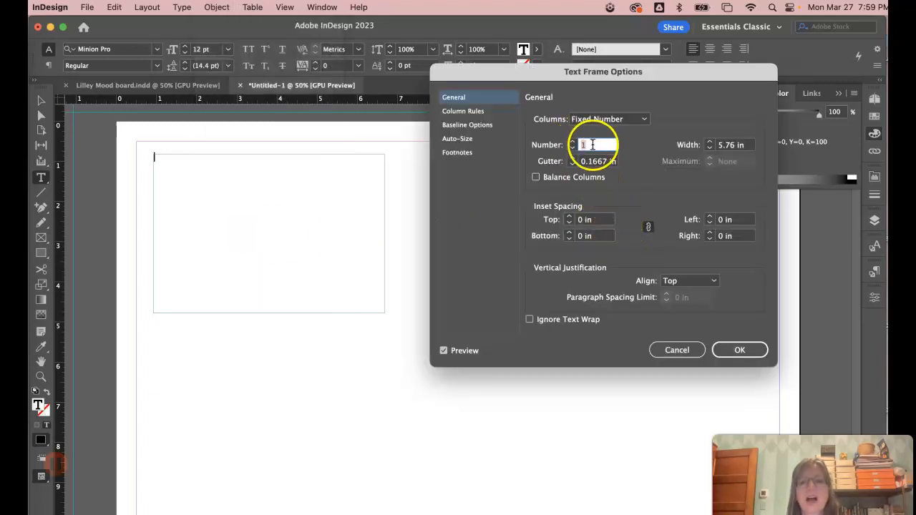
pyautogui.click(584, 146)
pyautogui.moveTo(583, 145); pyautogui.dragTo(575, 143)
pyautogui.click(599, 161)
pyautogui.moveTo(598, 163); pyautogui.dragTo(588, 161)
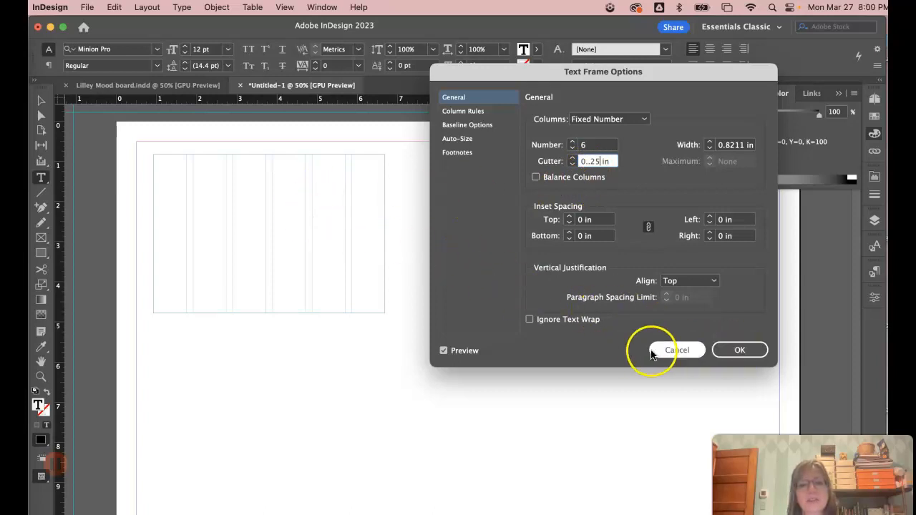
pyautogui.click(732, 350)
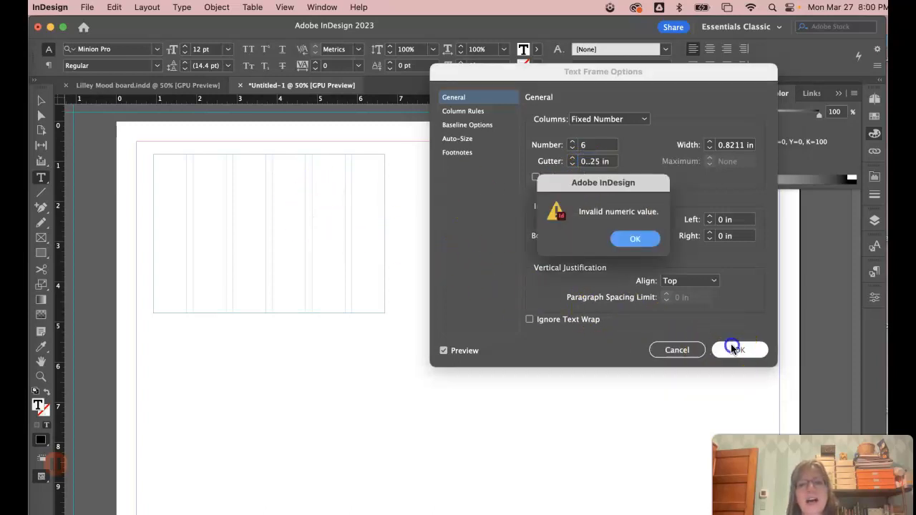
pyautogui.click(635, 240)
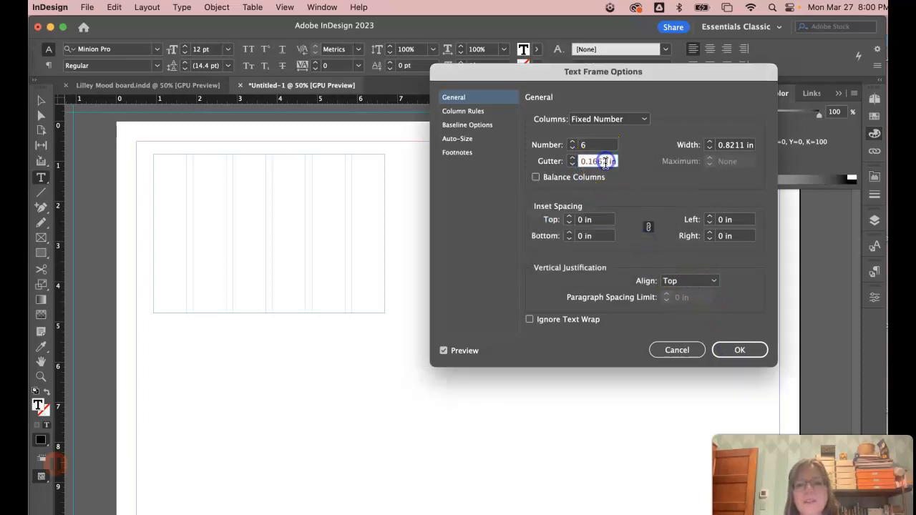
pyautogui.write('25')
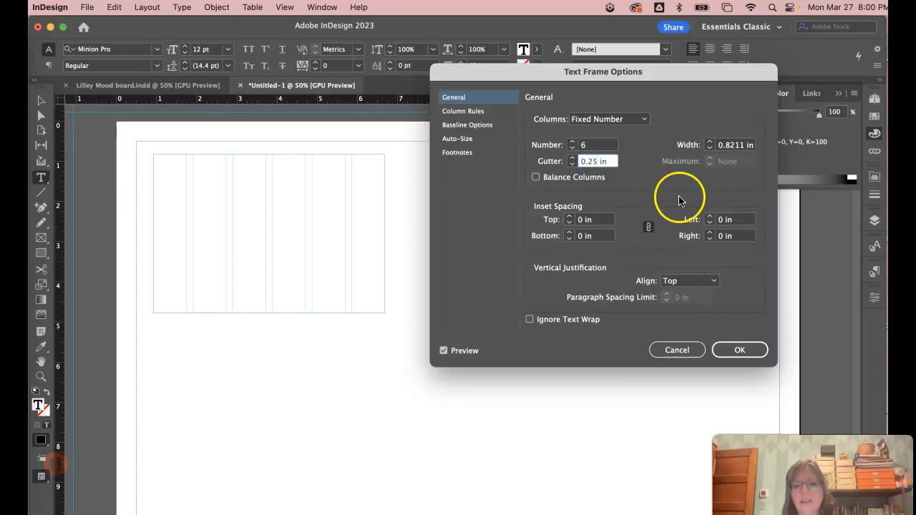
pyautogui.click(740, 350)
# - Move the text frame to the upper-left margin corner and stretch it to fill the margins, 16 in wide and 9.75 in tall
pyautogui.click(171, 169)
pyautogui.click(41, 102)
pyautogui.moveTo(223, 216); pyautogui.dragTo(213, 206)
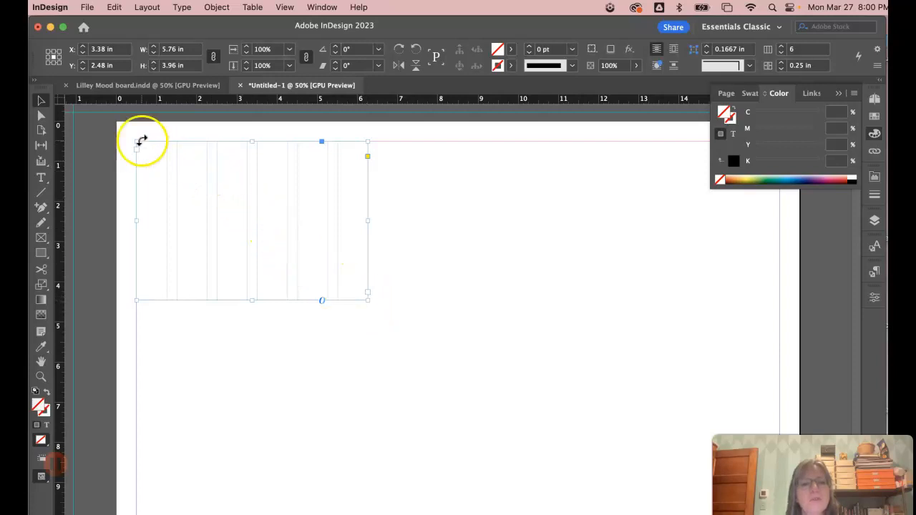
pyautogui.moveTo(367, 300); pyautogui.dragTo(787, 514)
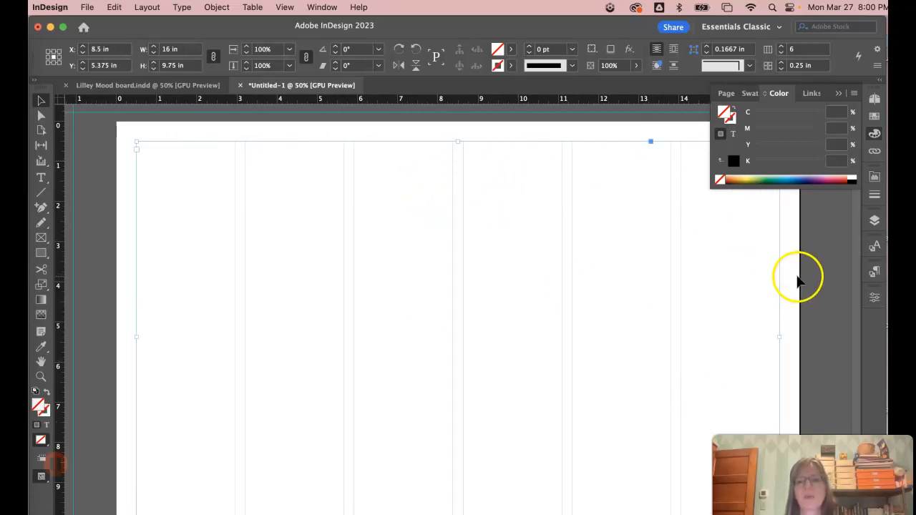
pyautogui.click(834, 103)
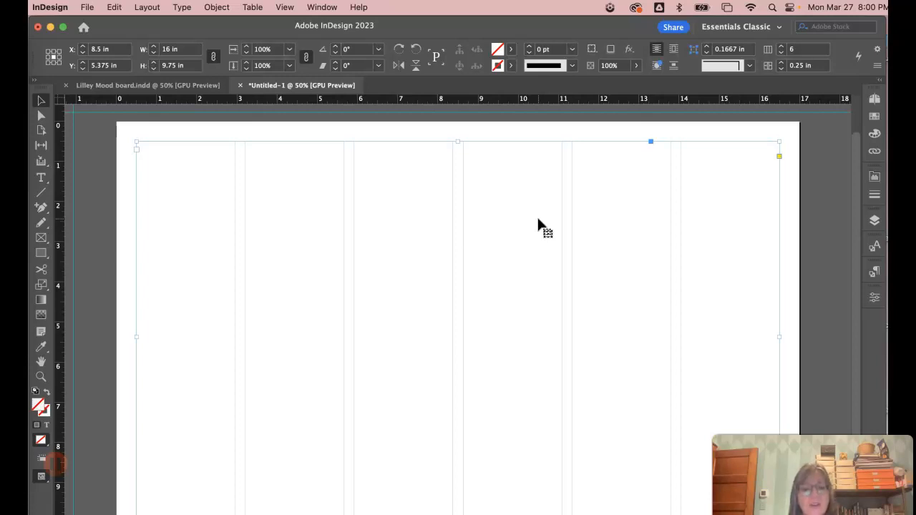
# - Draw a second text frame about 5.78 in wide and 4.28 in tall over the upper part of the page
pyautogui.click(203, 159)
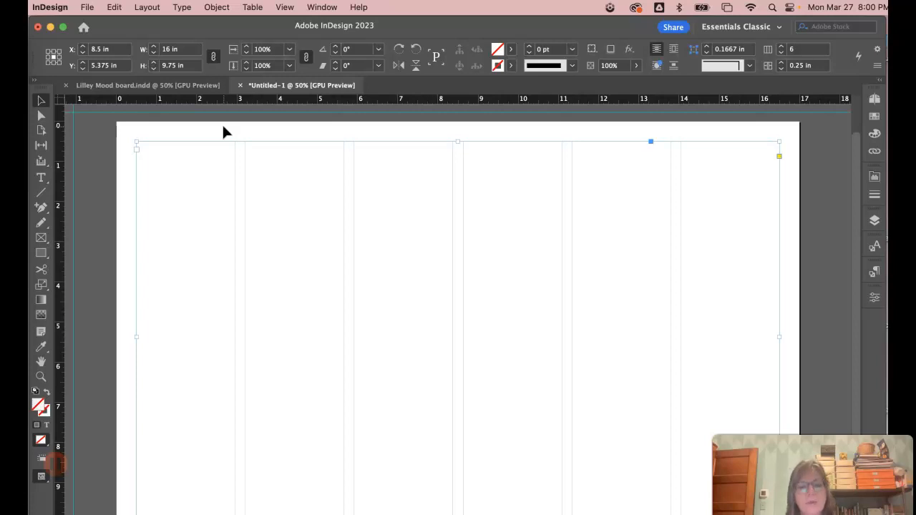
pyautogui.click(41, 178)
pyautogui.click(150, 141)
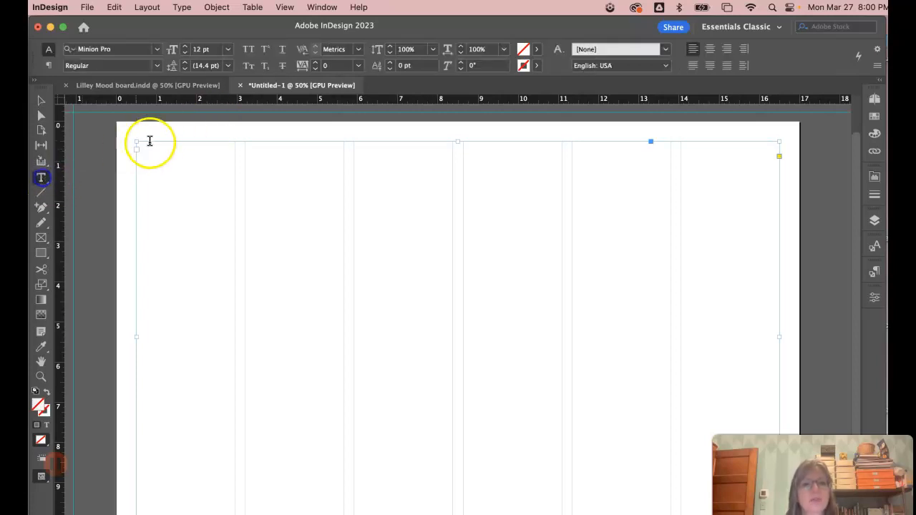
pyautogui.moveTo(195, 130); pyautogui.dragTo(427, 302)
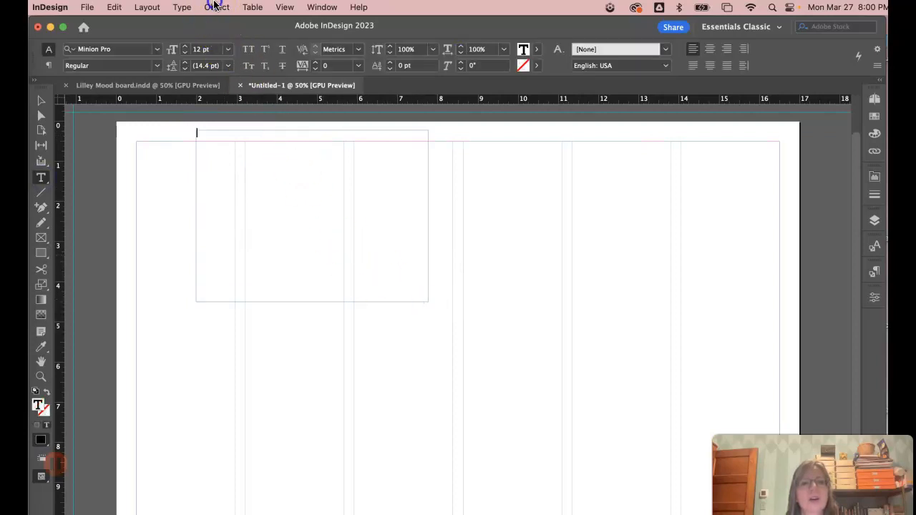
# - Divide the new text frame into 4 columns with a 0.25 in gutter
pyautogui.click(215, 6)
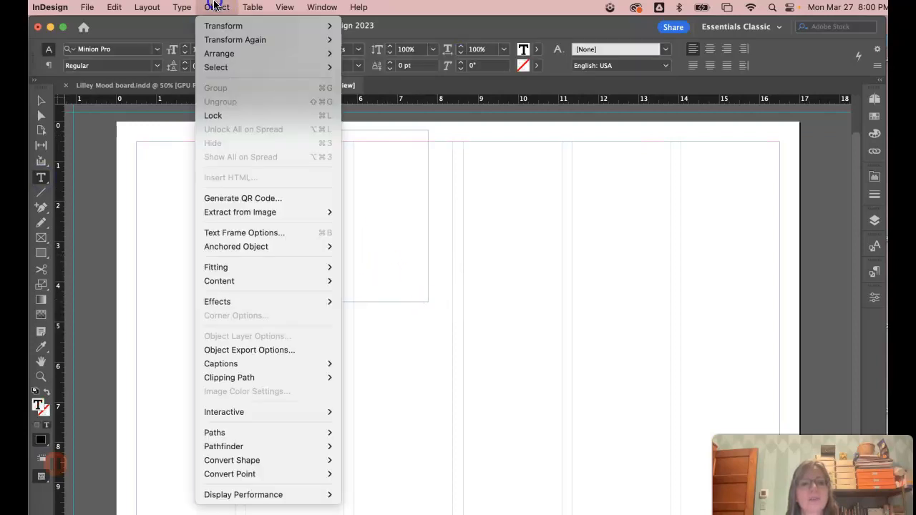
pyautogui.click(247, 233)
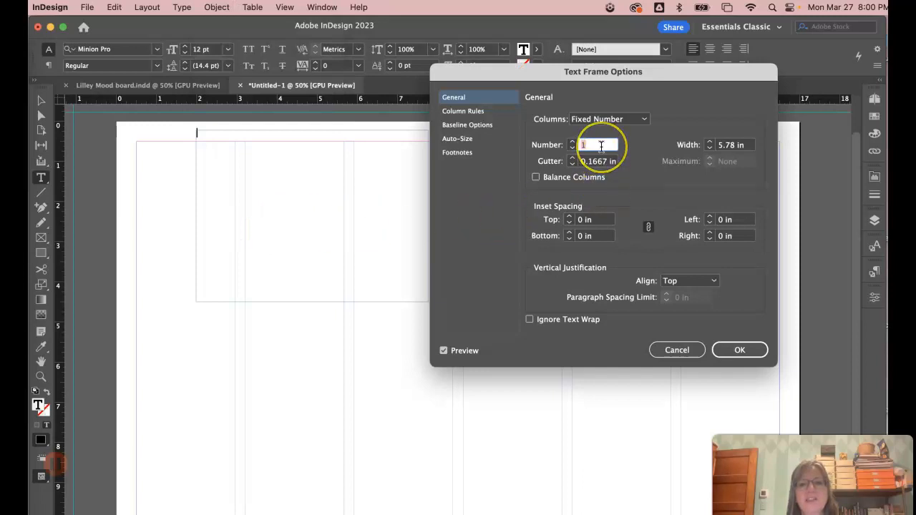
pyautogui.click(572, 147)
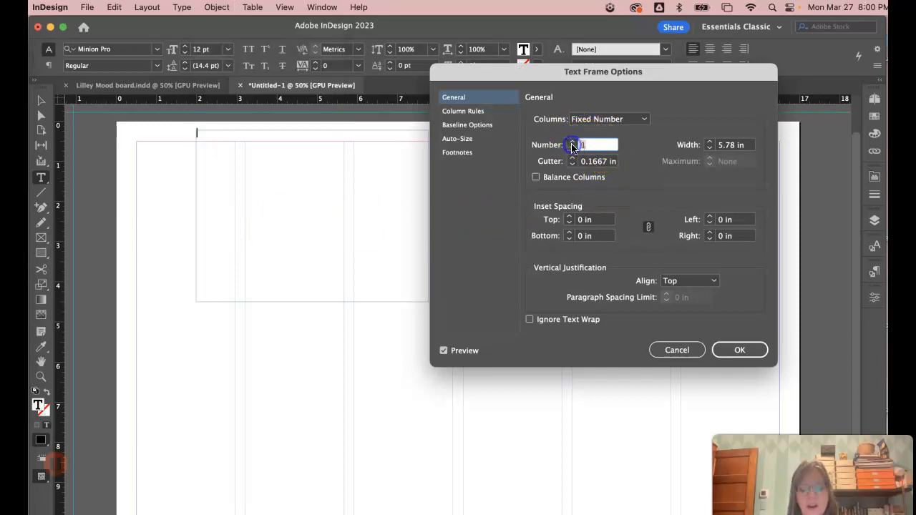
pyautogui.write('4')
pyautogui.click(589, 162)
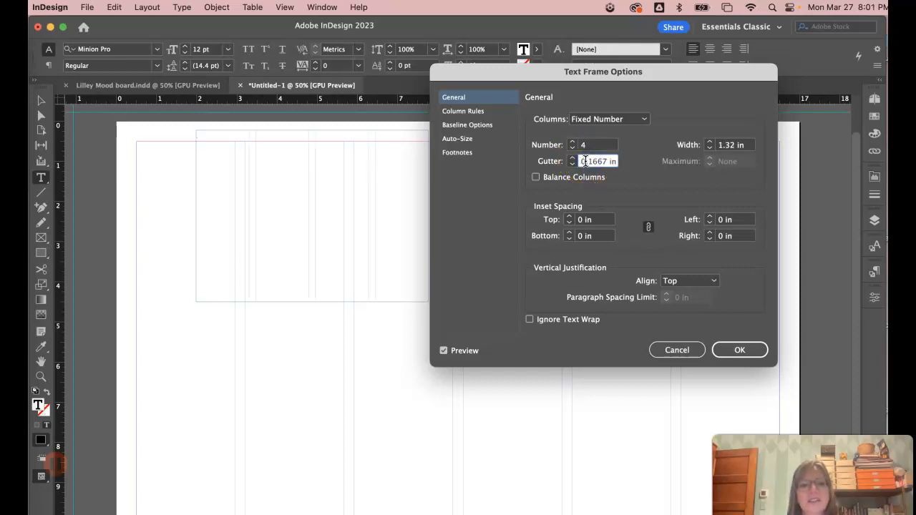
pyautogui.moveTo(589, 163); pyautogui.dragTo(608, 164)
pyautogui.write('25')
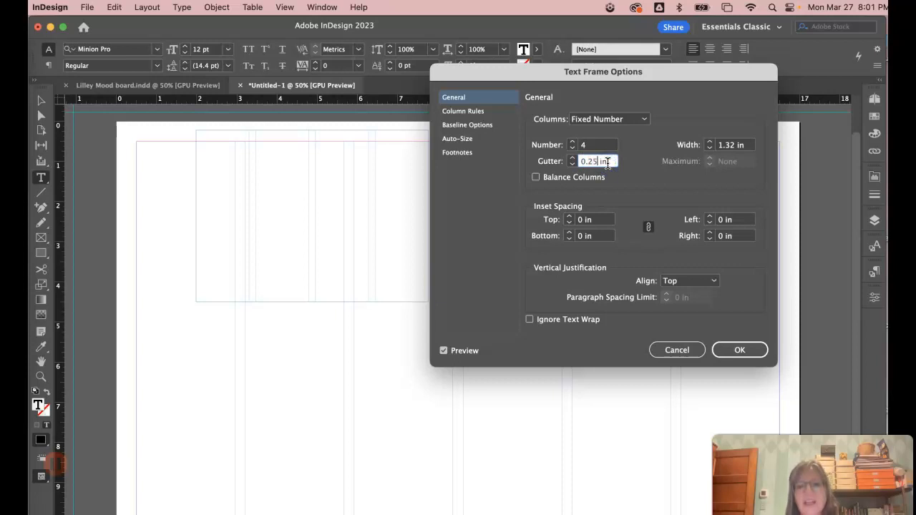
pyautogui.click(740, 348)
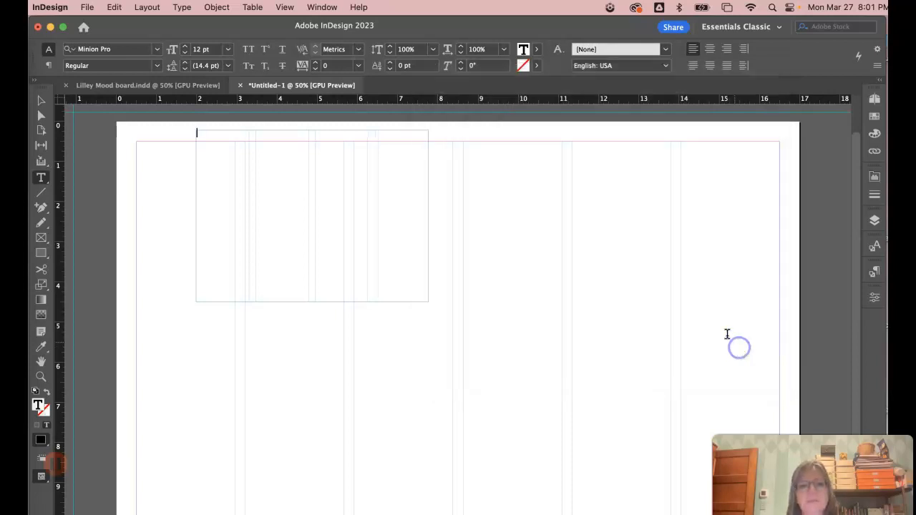
# - Move the four-column text frame toward the middle of the page and rotate it 90° so its columns run as rows
pyautogui.click(41, 100)
pyautogui.moveTo(287, 141); pyautogui.dragTo(373, 217)
pyautogui.moveTo(485, 217); pyautogui.dragTo(496, 247)
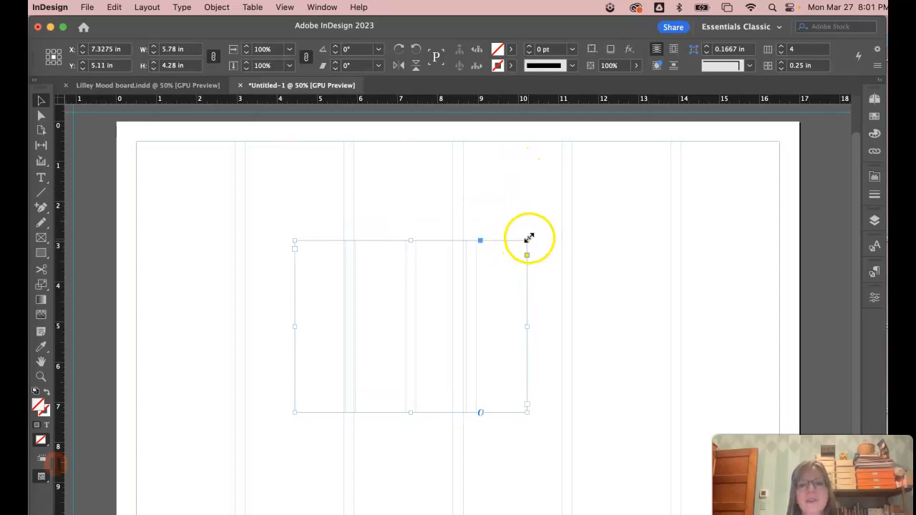
pyautogui.moveTo(534, 236); pyautogui.dragTo(366, 227)
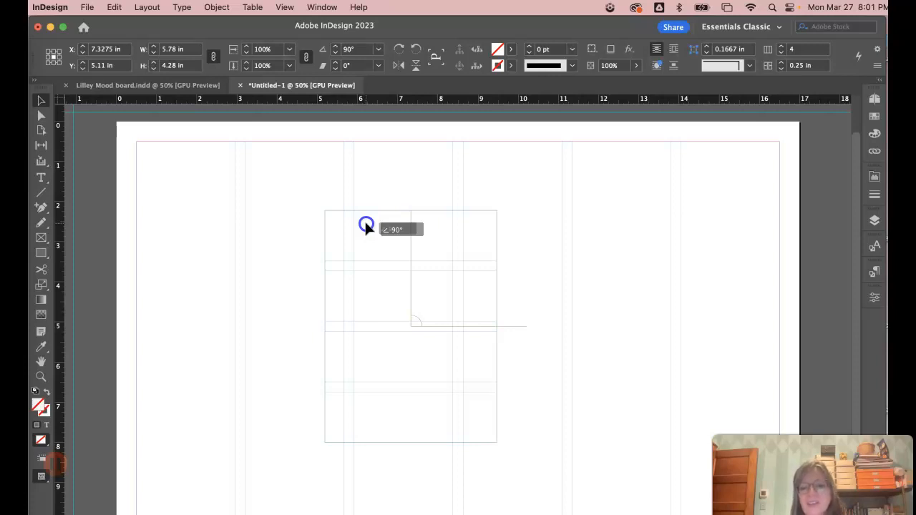
pyautogui.moveTo(364, 220); pyautogui.dragTo(364, 220)
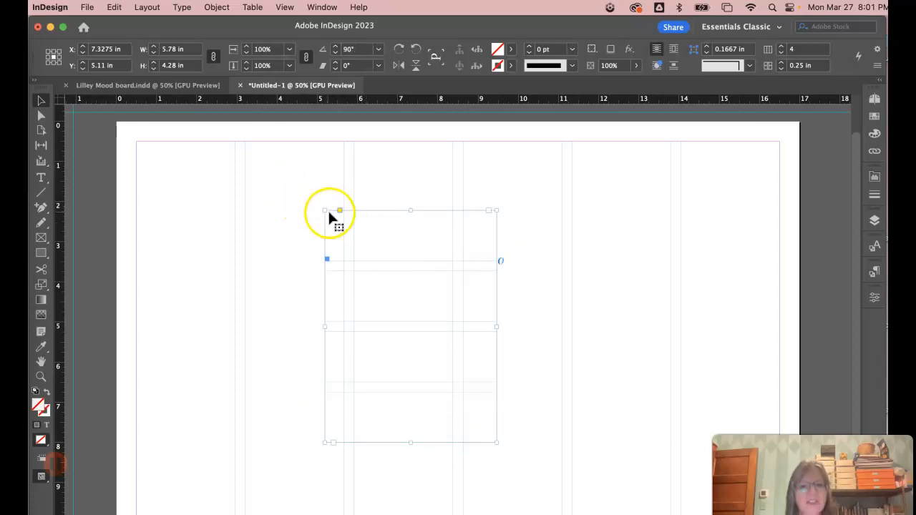
# - Stretch the rotated frame to fill the page margins, 16 in wide and 9.75 in tall on the page, and deselect it
pyautogui.moveTo(325, 210); pyautogui.dragTo(135, 142)
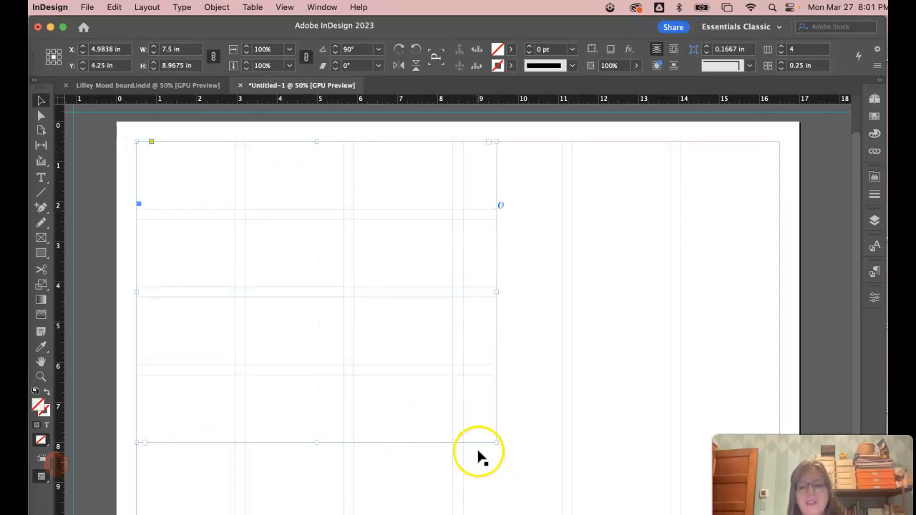
pyautogui.moveTo(496, 444); pyautogui.dragTo(779, 514)
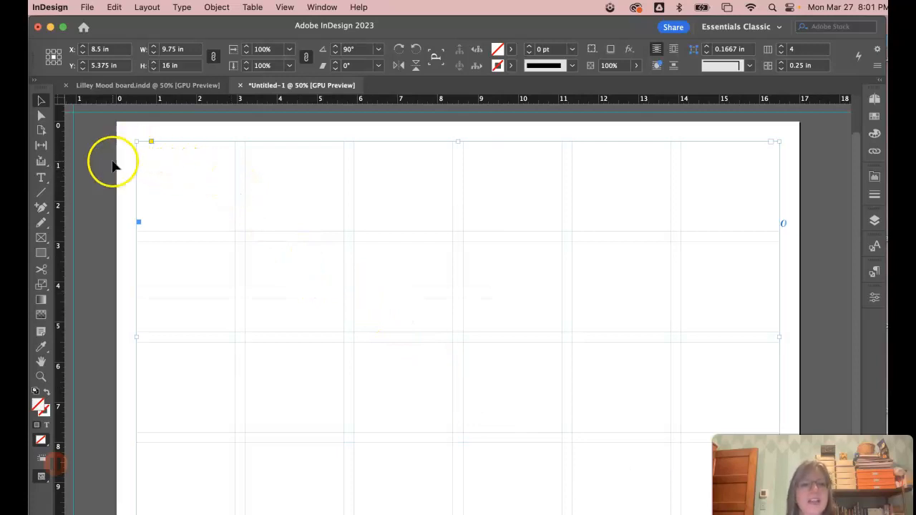
pyautogui.click(123, 133)
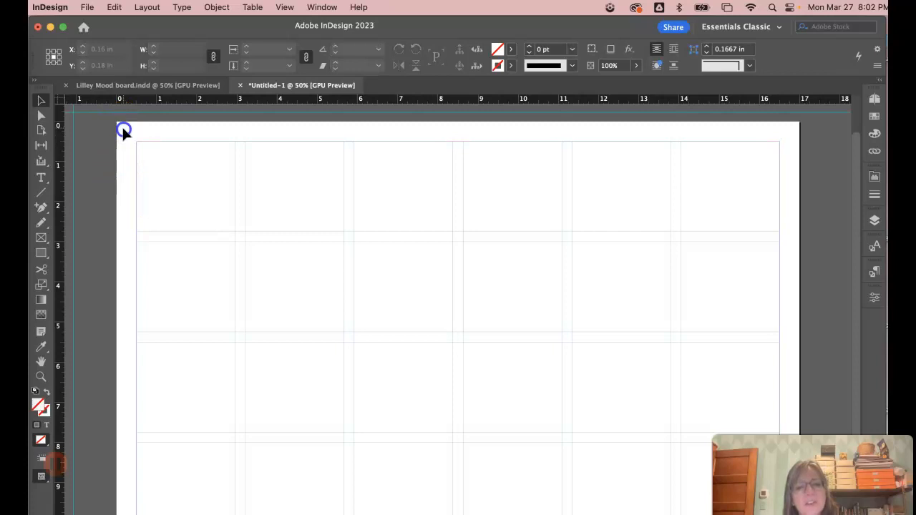
# - Select both layout text frames together and lock them in place
pyautogui.moveTo(123, 129); pyautogui.dragTo(261, 244)
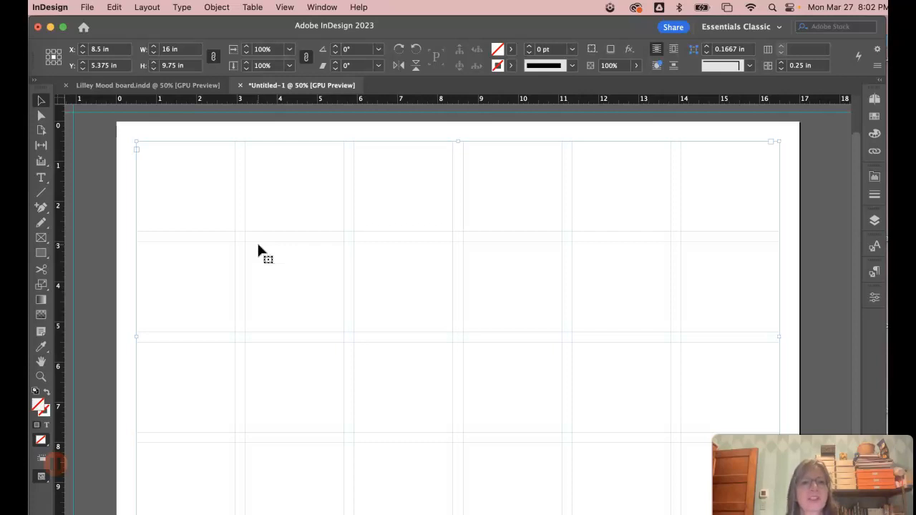
pyautogui.click(146, 6)
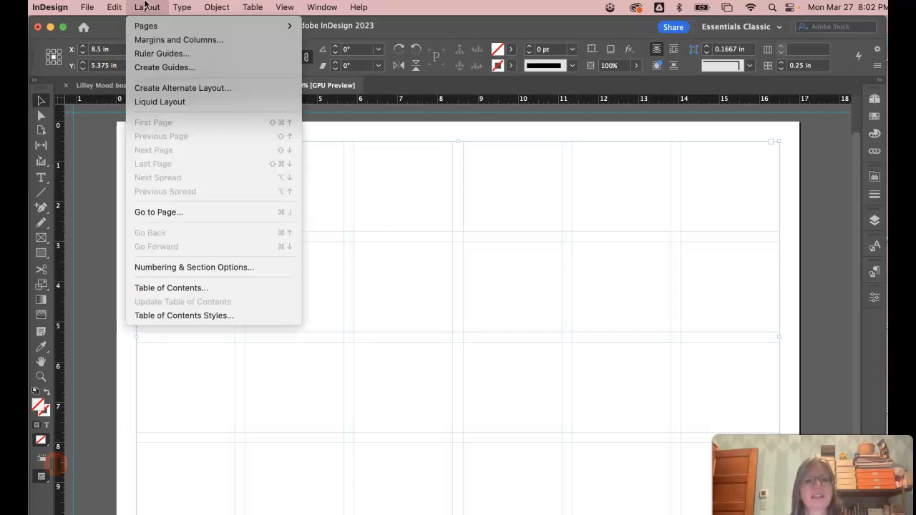
pyautogui.moveTo(216, 6)
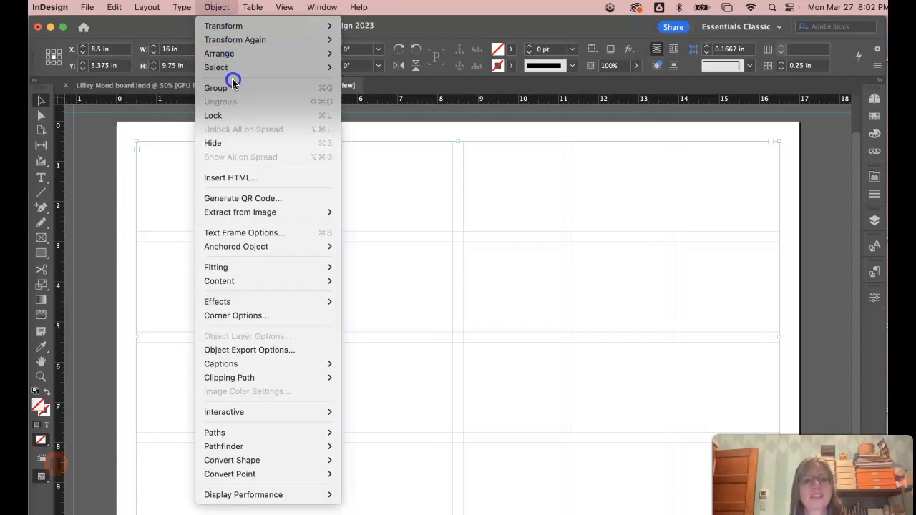
pyautogui.click(243, 117)
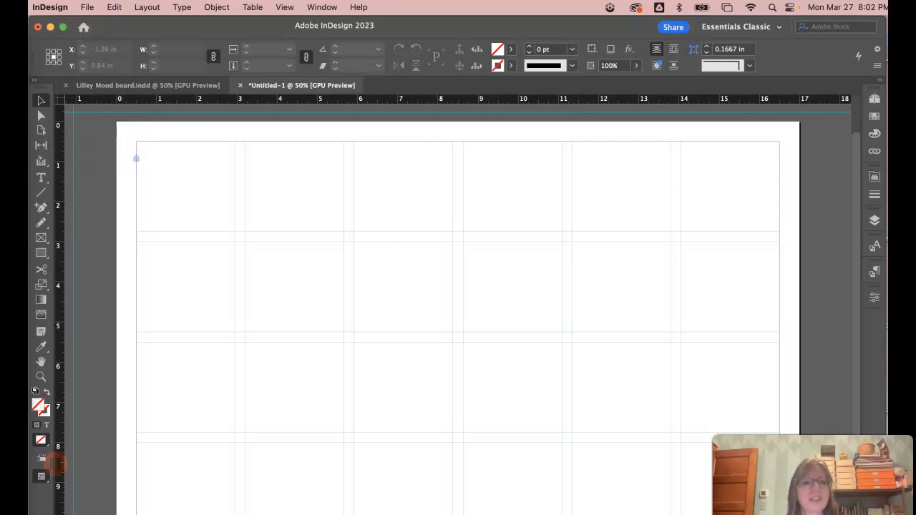
# - Place the image "bar cart.jpg" at full size over the grid and move it up toward the page's top margin
pyautogui.click(86, 7)
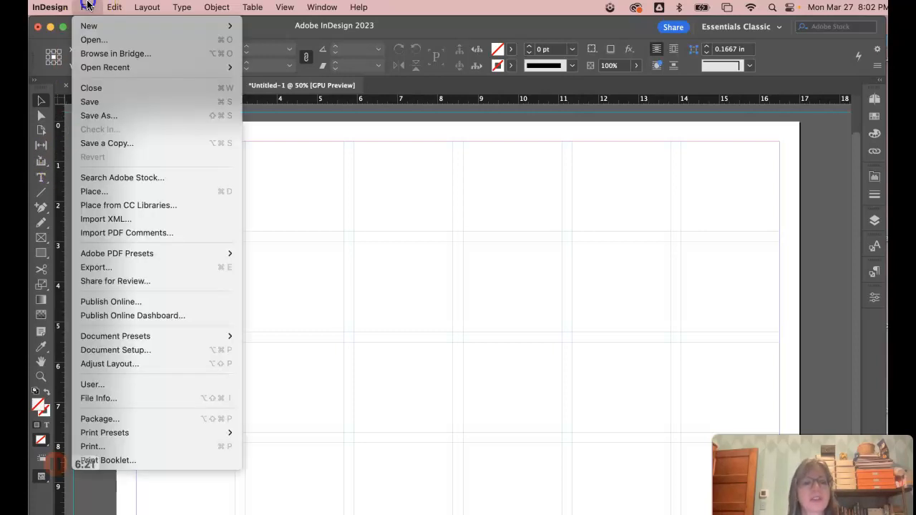
pyautogui.click(105, 198)
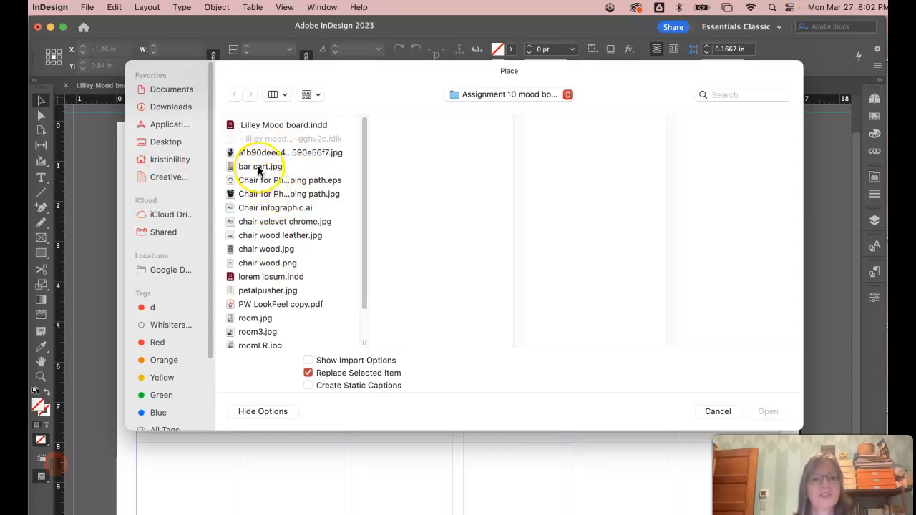
pyautogui.click(259, 168)
pyautogui.click(772, 413)
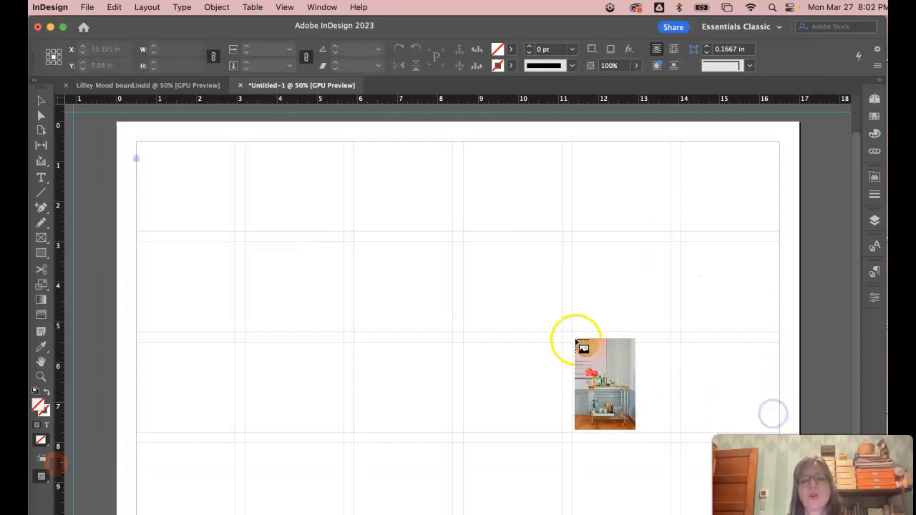
pyautogui.click(214, 174)
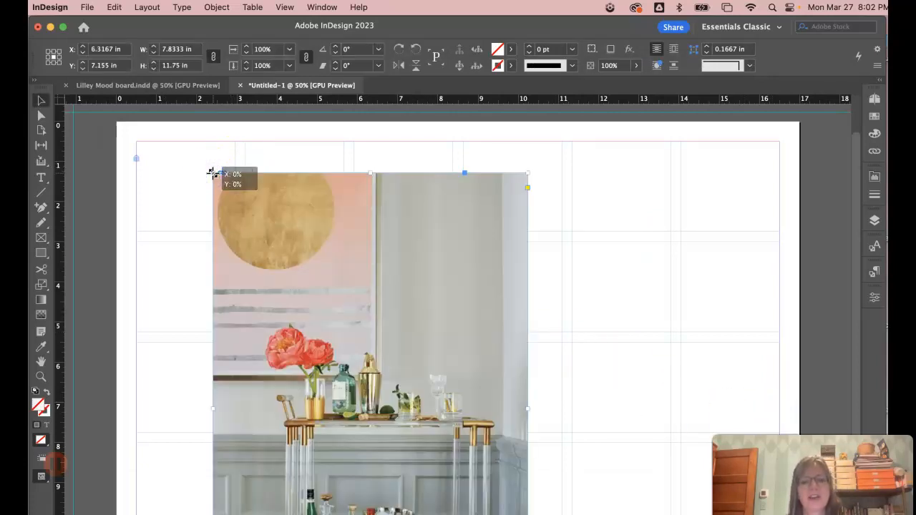
pyautogui.moveTo(321, 219); pyautogui.dragTo(326, 184)
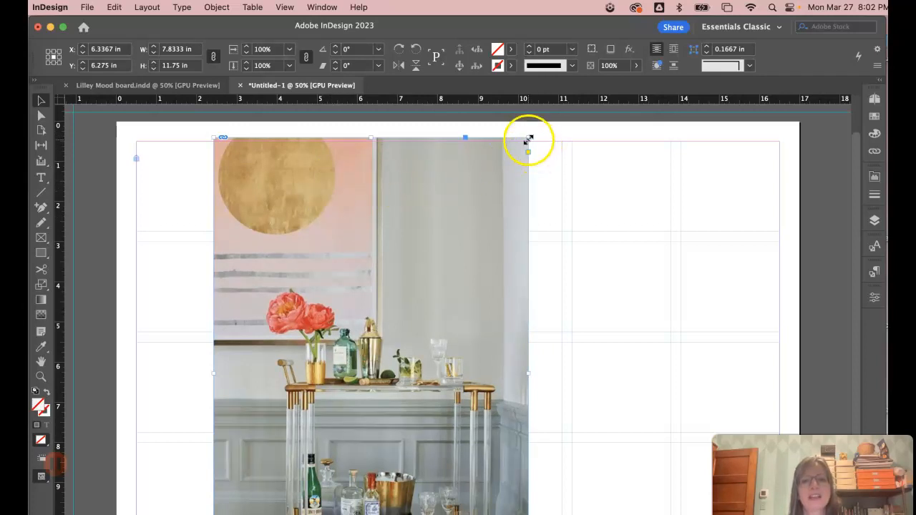
pyautogui.moveTo(526, 138); pyautogui.dragTo(526, 139)
pyautogui.moveTo(445, 217); pyautogui.dragTo(425, 235)
pyautogui.press('super+z')
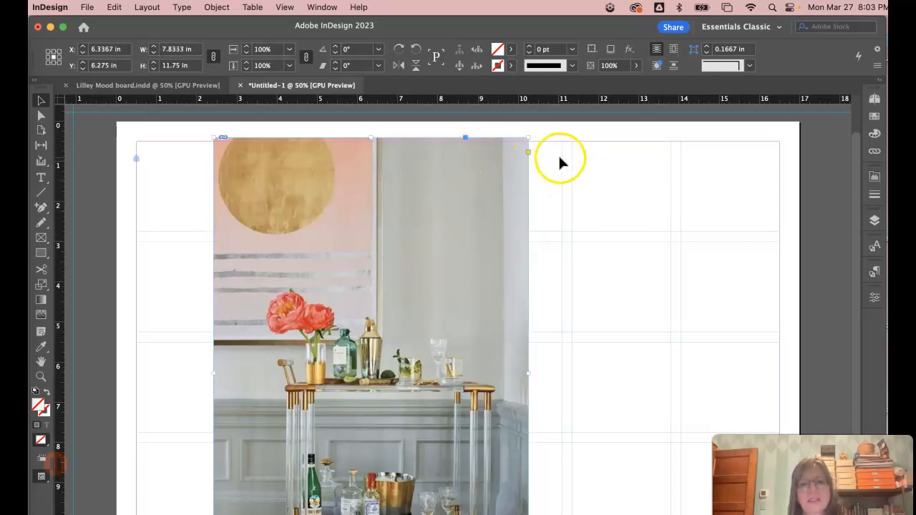
# - Move the bar cart image together with its frame against the top margin, starting near the second column's left edge
pyautogui.click(559, 157)
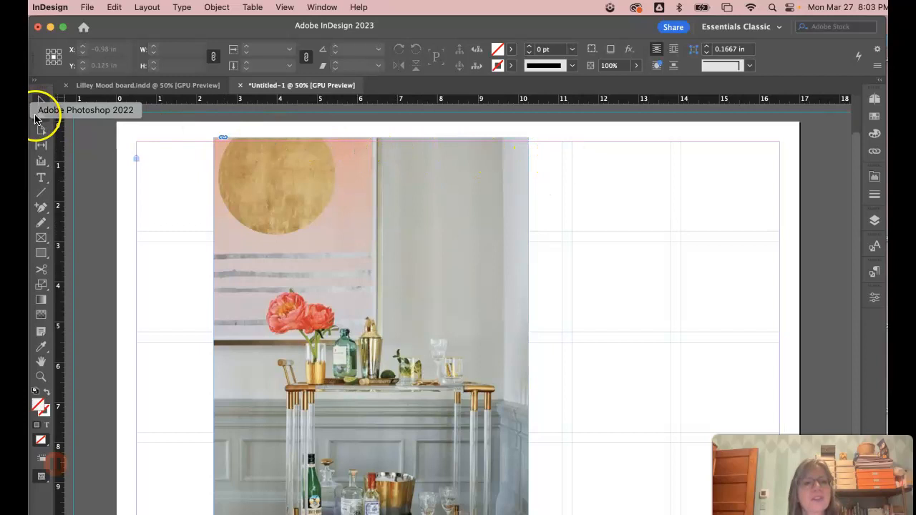
pyautogui.click(279, 161)
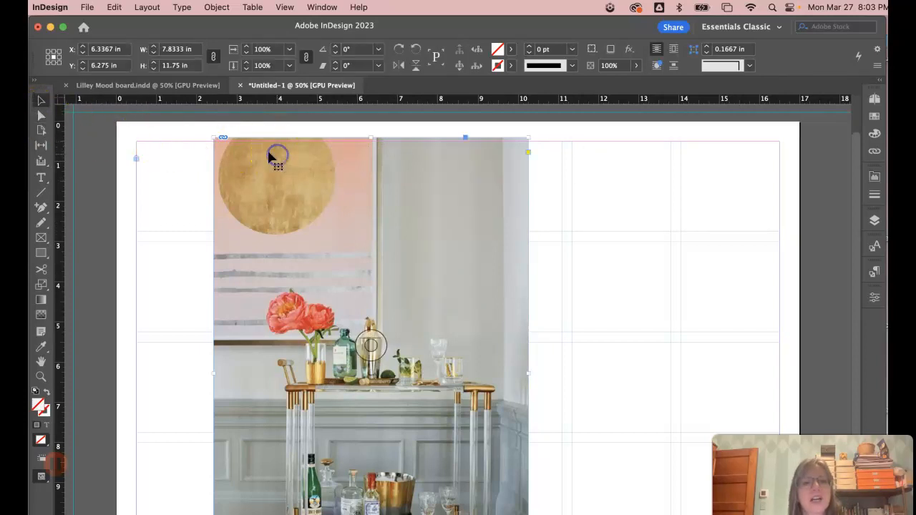
pyautogui.moveTo(221, 172); pyautogui.dragTo(263, 174)
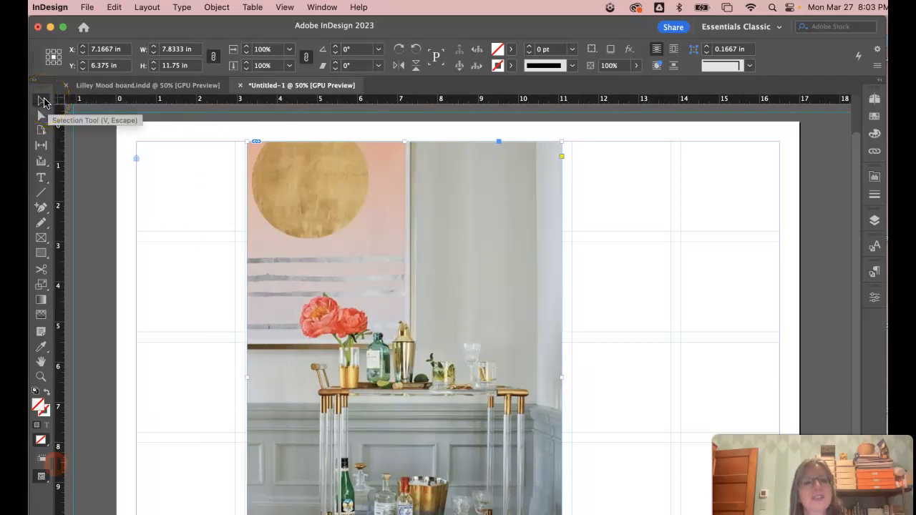
# - Use the Direct Selection tool to shift the bar cart picture up and to the left inside its stationary frame
pyautogui.click(44, 118)
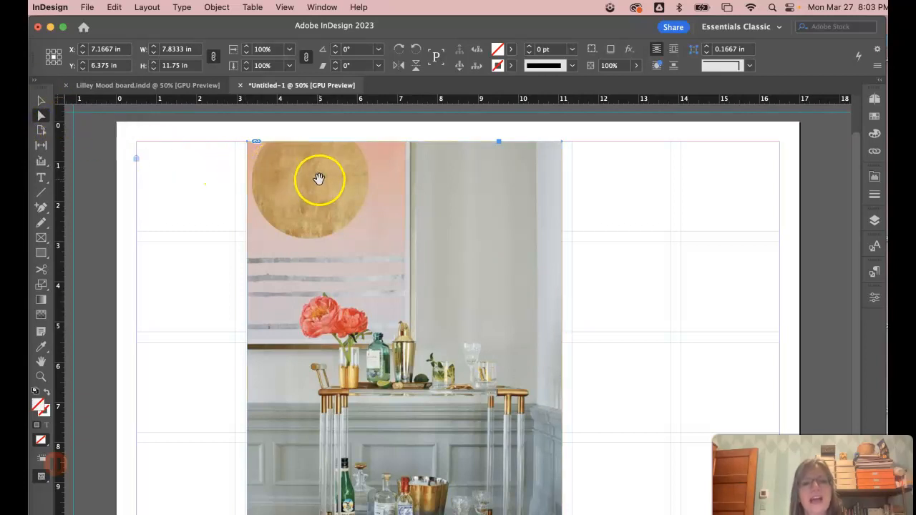
pyautogui.moveTo(337, 190); pyautogui.dragTo(306, 184)
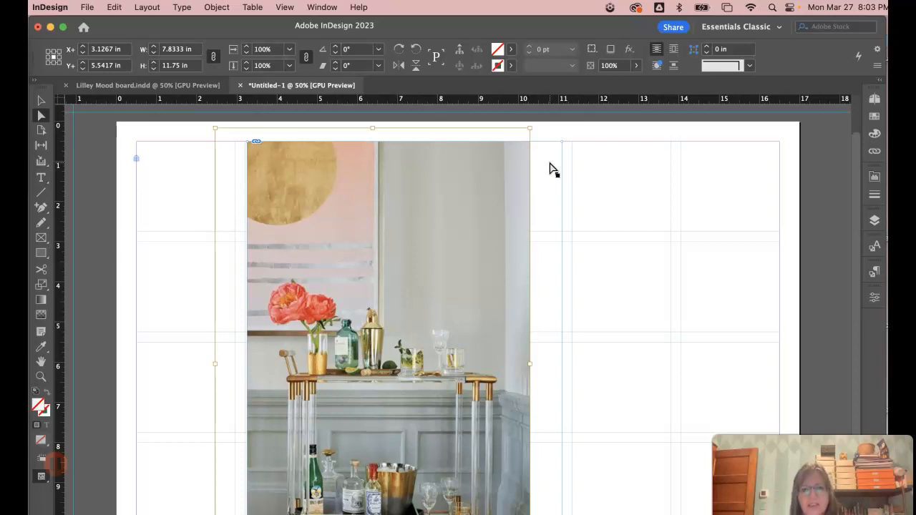
pyautogui.moveTo(426, 175); pyautogui.dragTo(450, 196)
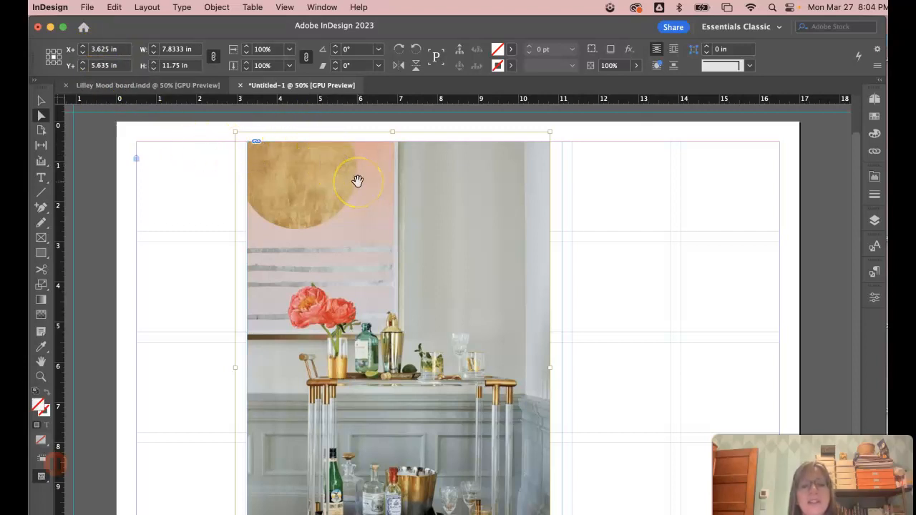
# - Try scaling the bar cart picture inside its frame to 50% and undo the scaling
pyautogui.click(290, 51)
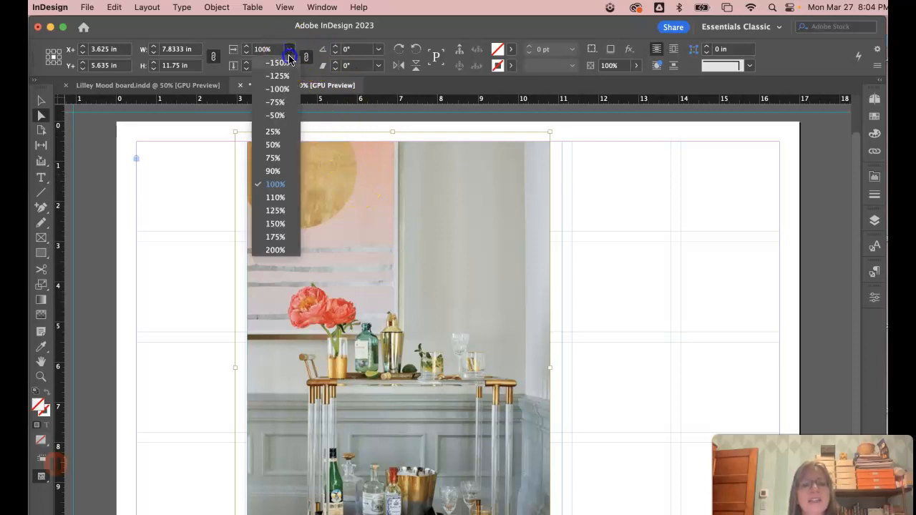
pyautogui.click(280, 141)
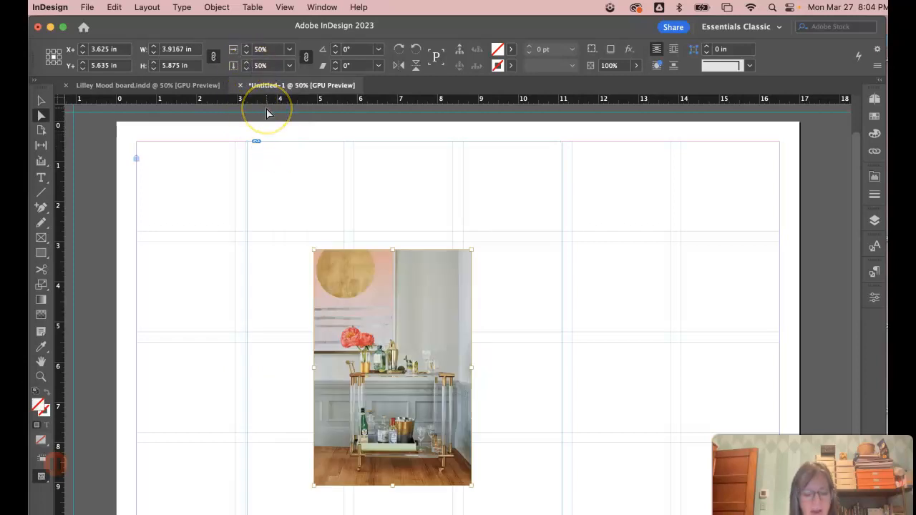
pyautogui.press('super+z')
# - Scale the bar cart picture inside its frame to 81% and align it with the frame's upper-left corner
pyautogui.click(245, 54)
pyautogui.click(246, 54)
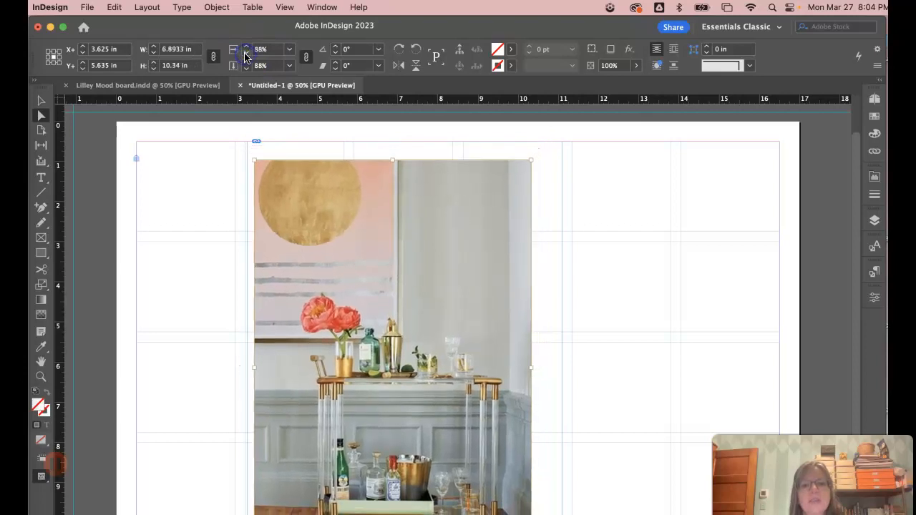
pyautogui.click(246, 54)
pyautogui.click(401, 275)
pyautogui.moveTo(400, 275); pyautogui.dragTo(384, 246)
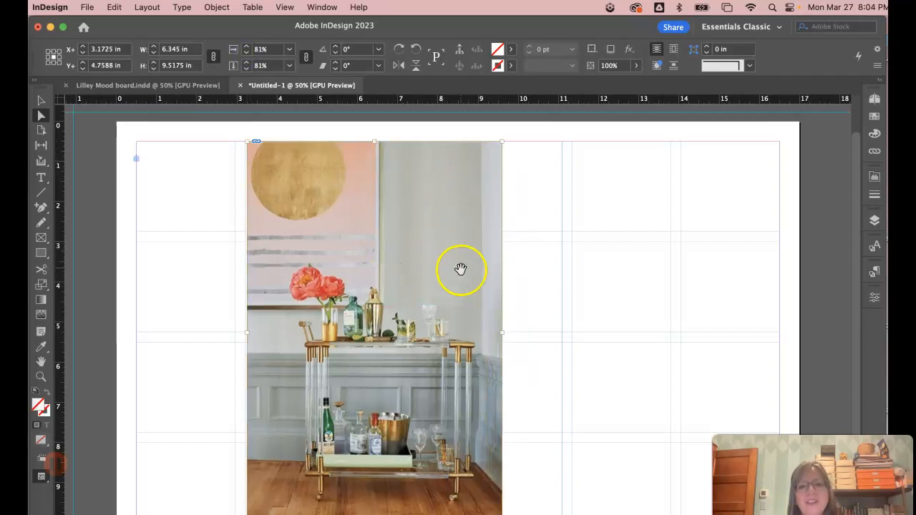
# - Scale the bar cart picture inside its frame to 50% and move it to the frame's upper-left corner
pyautogui.scroll(-2, 462, 274)
pyautogui.scroll(-2, 460, 275)
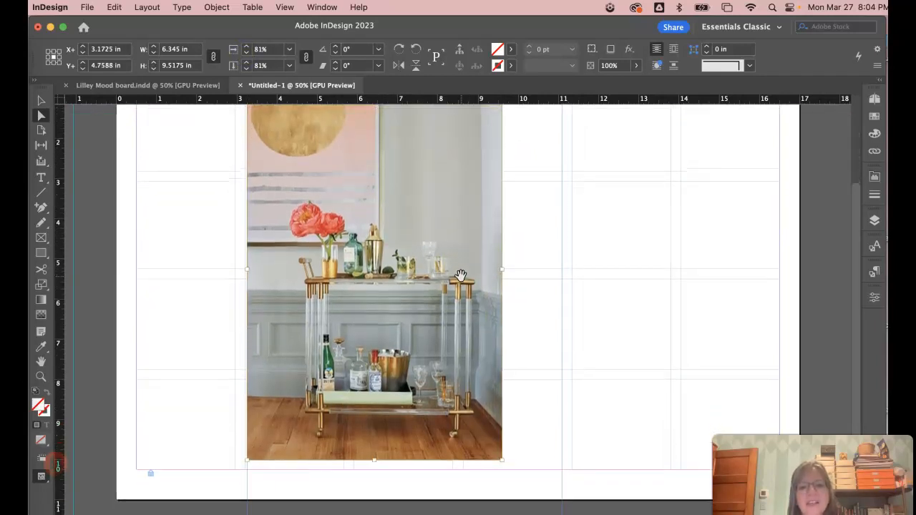
pyautogui.scroll(5, 460, 274)
pyautogui.scroll(-4, 460, 273)
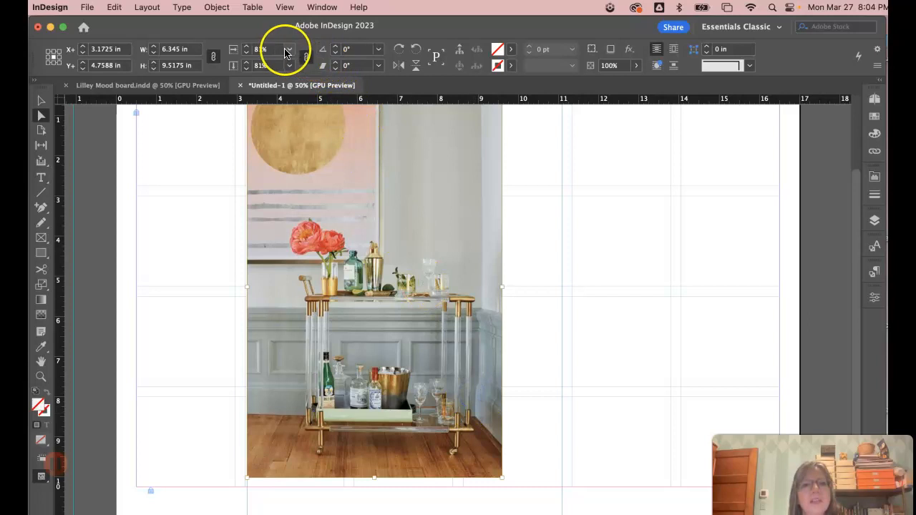
pyautogui.click(288, 49)
pyautogui.click(273, 145)
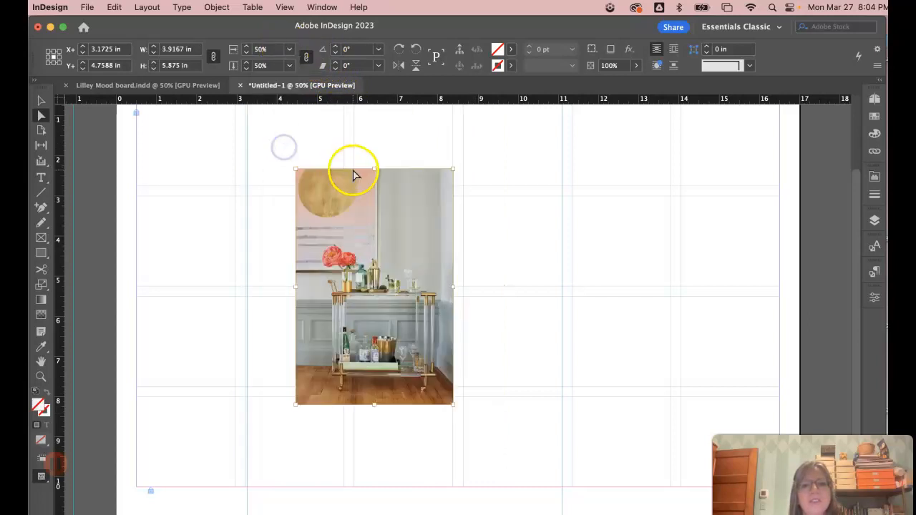
pyautogui.scroll(3, 352, 174)
pyautogui.moveTo(352, 304); pyautogui.dragTo(315, 240)
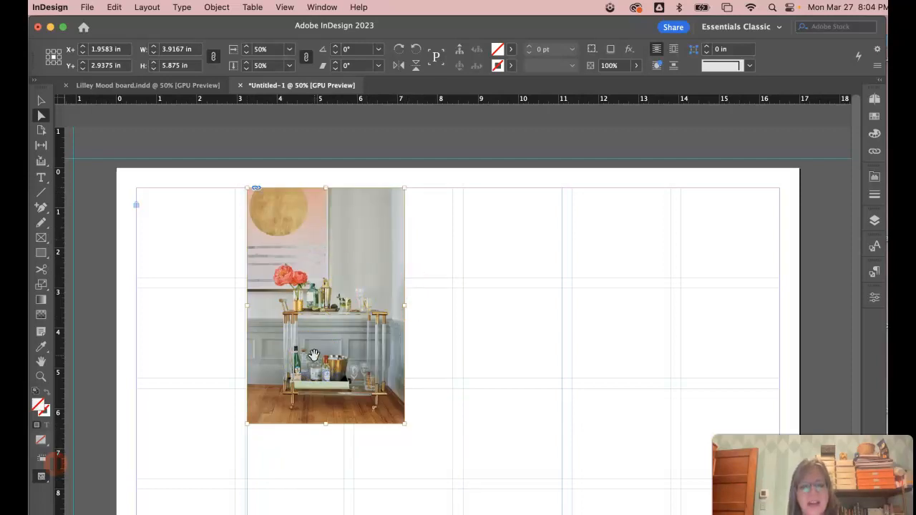
# - Use the Selection tool to crop the bar cart frame to about 4.27 x 4.88 in without scaling the picture
pyautogui.click(43, 105)
pyautogui.click(493, 209)
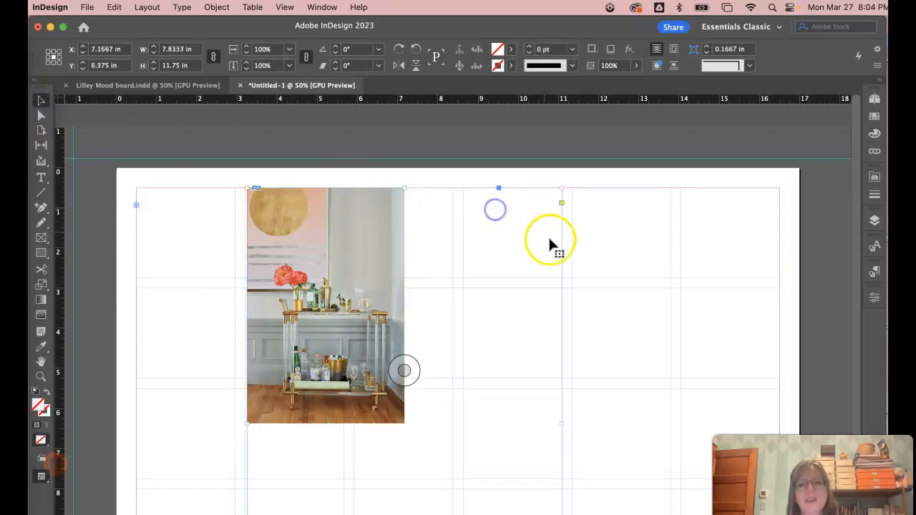
pyautogui.scroll(-4, 591, 445)
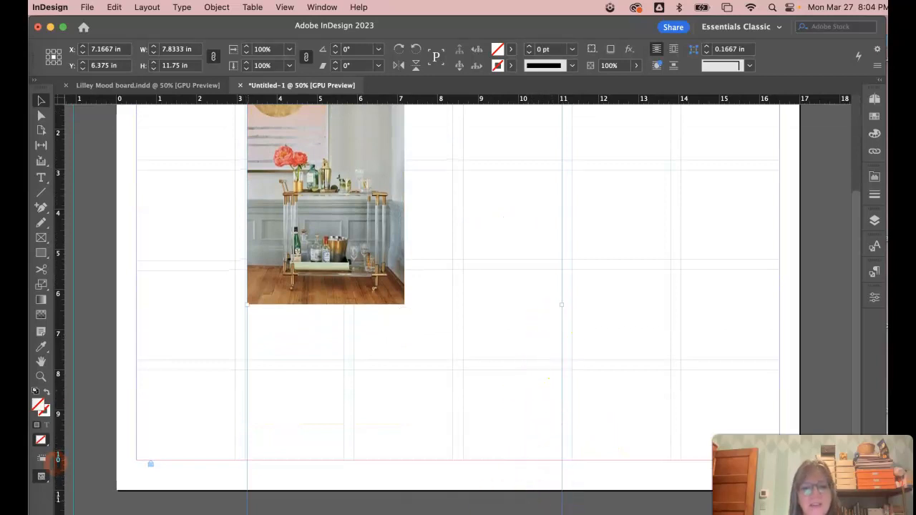
pyautogui.moveTo(247, 459); pyautogui.dragTo(276, 321)
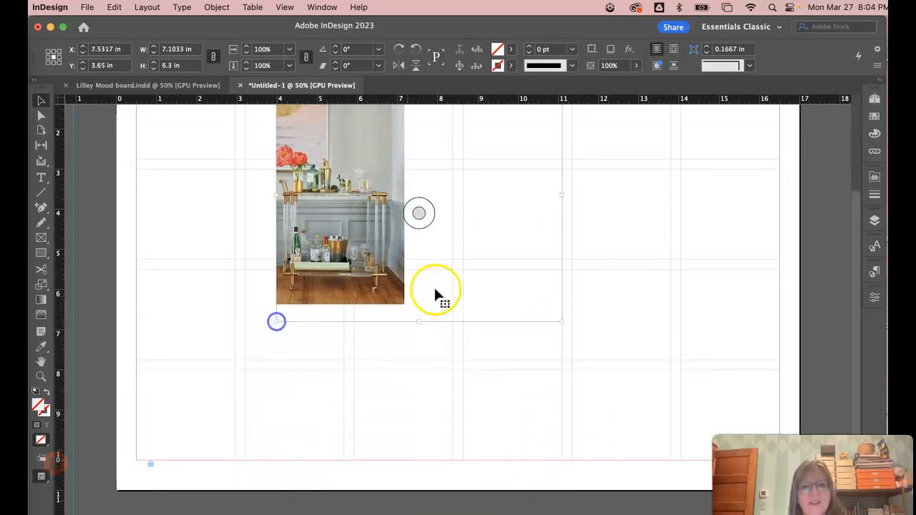
pyautogui.moveTo(561, 321); pyautogui.dragTo(393, 281)
pyautogui.scroll(3, 393, 281)
pyautogui.moveTo(334, 158); pyautogui.dragTo(335, 208)
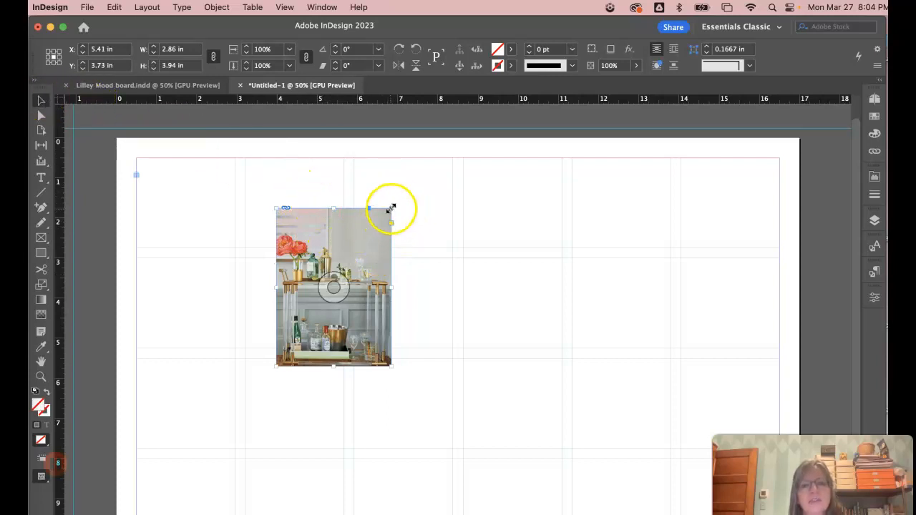
pyautogui.moveTo(392, 208); pyautogui.dragTo(447, 171)
pyautogui.moveTo(281, 176); pyautogui.dragTo(262, 164)
# - Reposition the bar cart picture with the Direct Selection tool so its left edge meets the frame's left edge
pyautogui.click(40, 114)
pyautogui.click(318, 212)
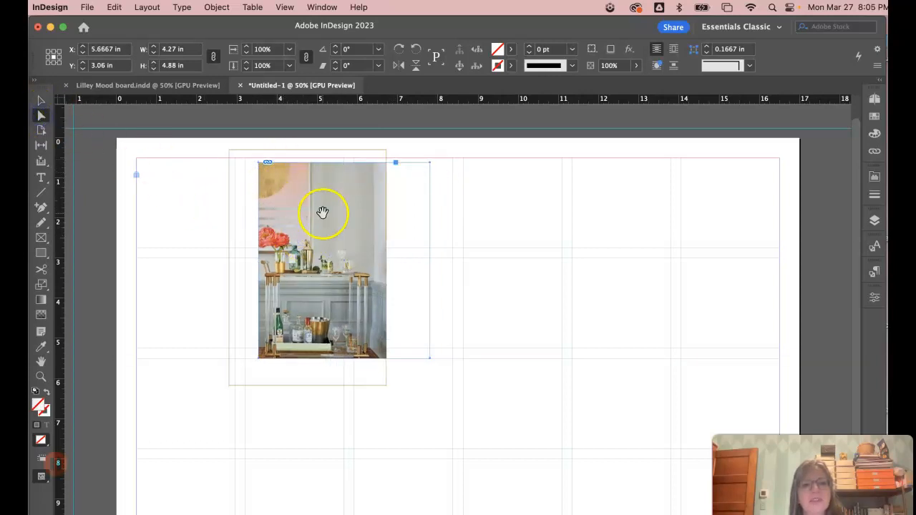
pyautogui.moveTo(312, 214); pyautogui.dragTo(332, 216)
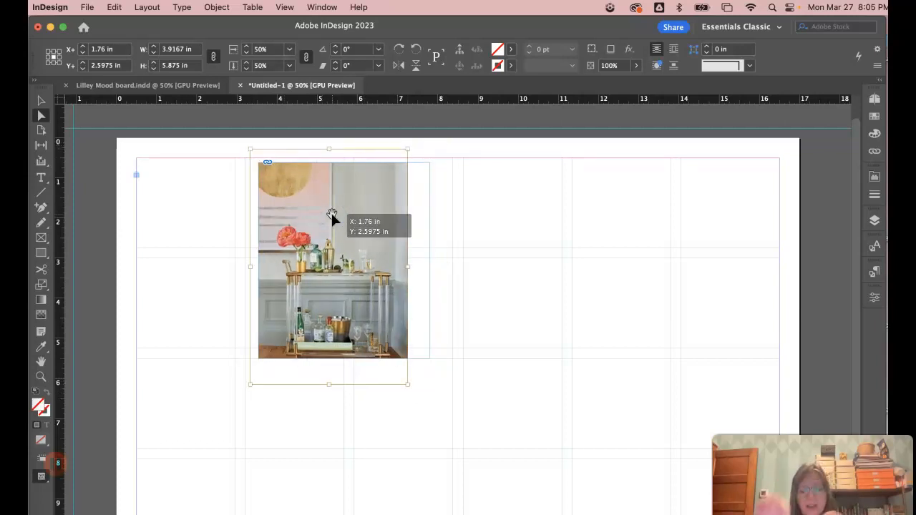
pyautogui.moveTo(331, 215); pyautogui.dragTo(331, 215)
pyautogui.click(340, 223)
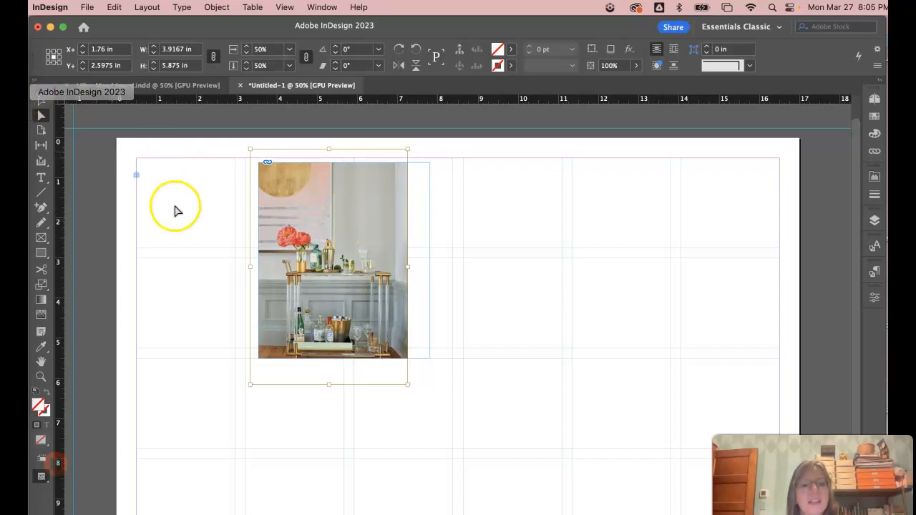
pyautogui.moveTo(304, 232); pyautogui.dragTo(326, 234)
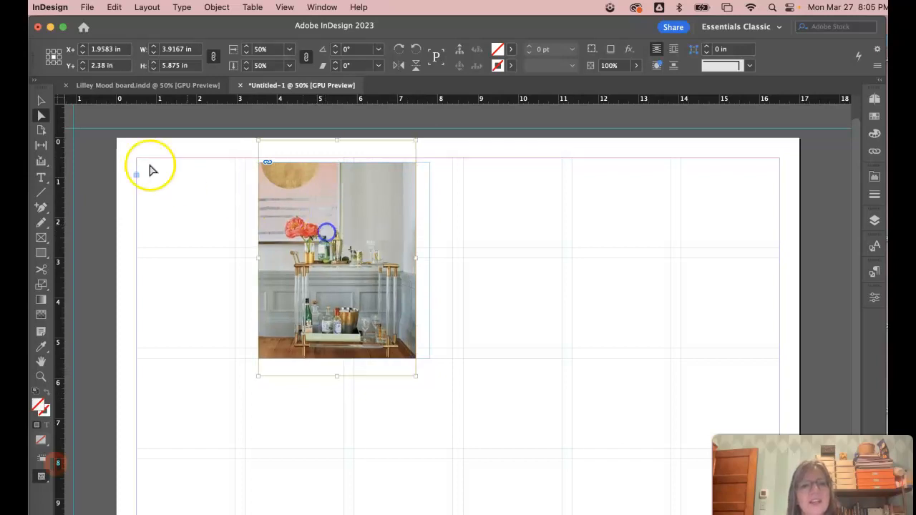
# - Extend the bar cart frame upward to a height of 5 in at the top margin and move it to the second column's left edge
pyautogui.click(41, 100)
pyautogui.click(435, 317)
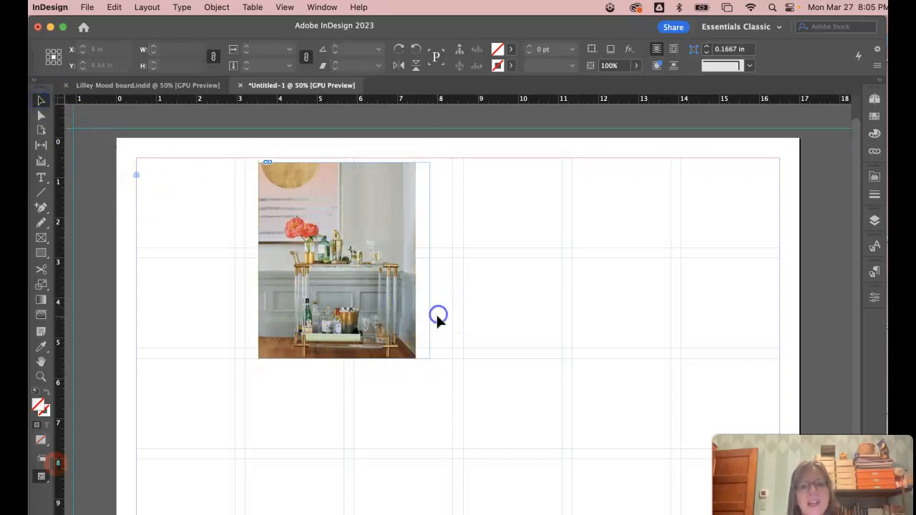
pyautogui.click(429, 340)
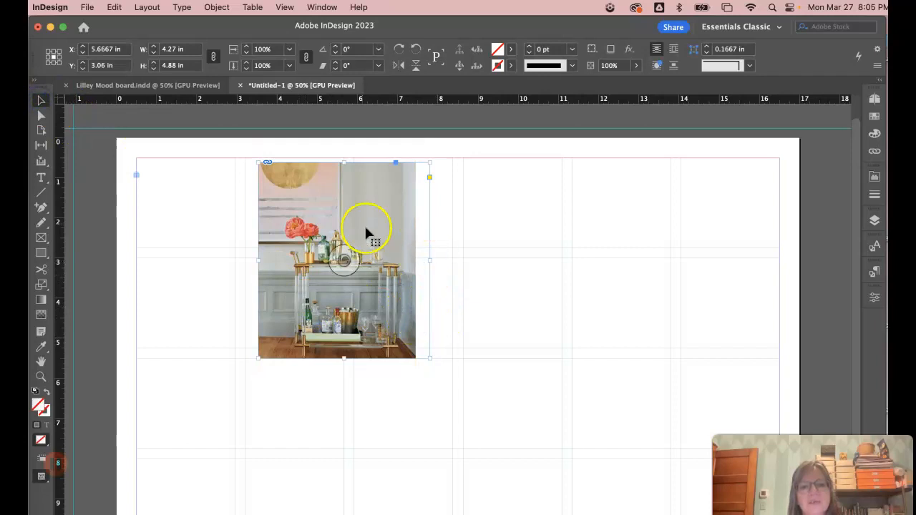
pyautogui.moveTo(341, 163); pyautogui.dragTo(342, 158)
pyautogui.moveTo(304, 199); pyautogui.dragTo(291, 198)
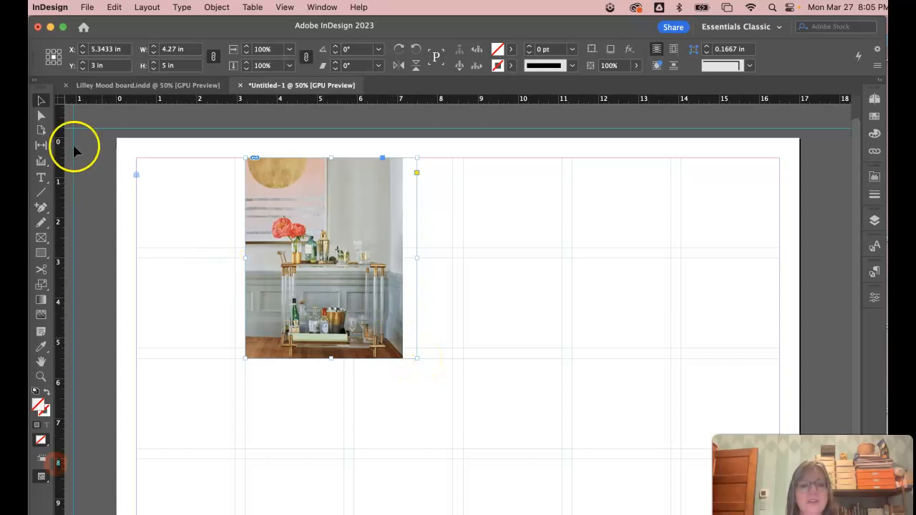
# - Shift the bar cart picture slightly up inside its frame and crop the frame to about 3.77 x 4.75 in
pyautogui.click(41, 115)
pyautogui.moveTo(304, 208); pyautogui.dragTo(303, 200)
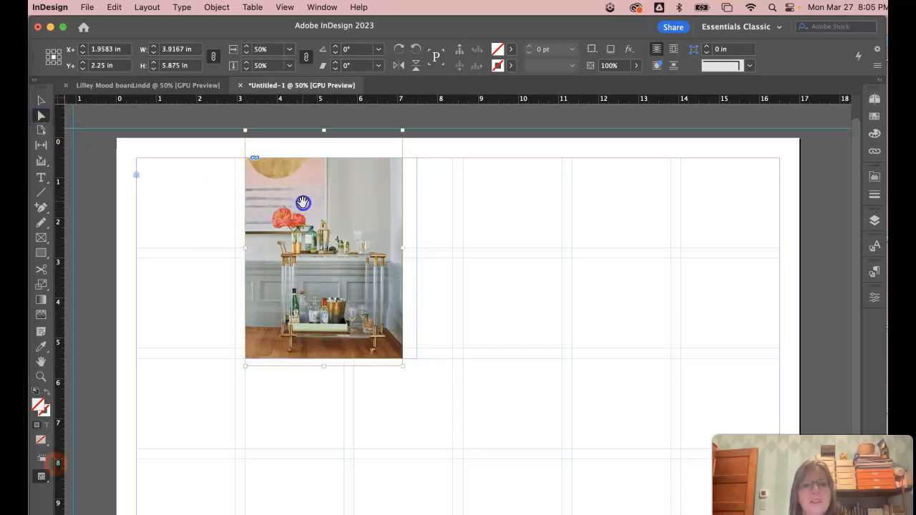
pyautogui.click(41, 100)
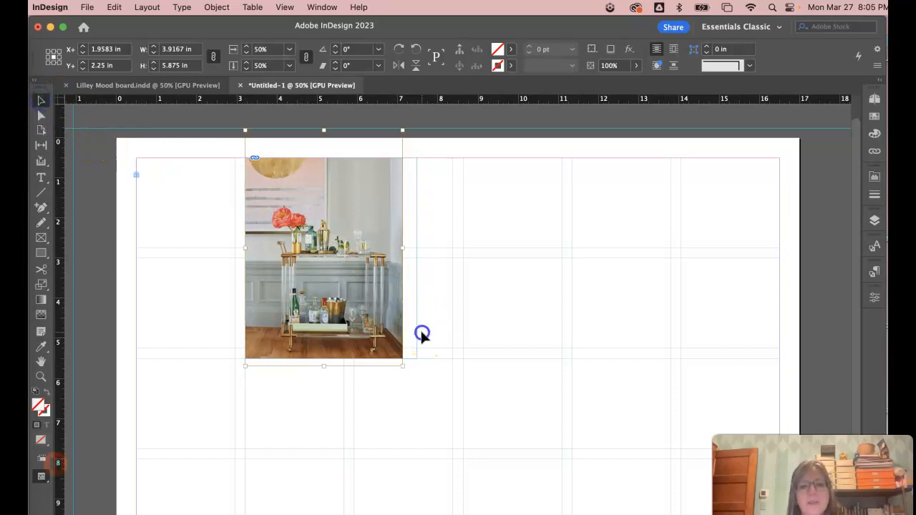
pyautogui.moveTo(403, 365); pyautogui.dragTo(396, 348)
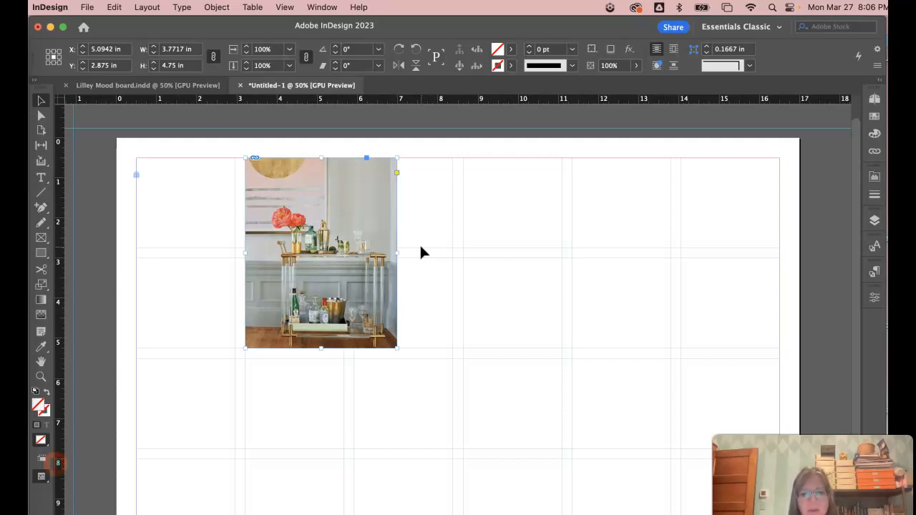
pyautogui.click(415, 289)
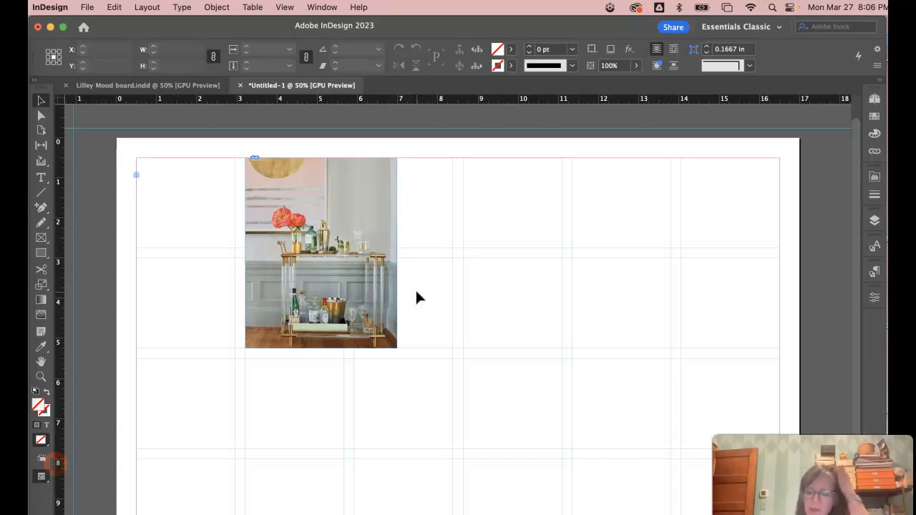
# - Enlarge the bar cart frame and picture together, proportionally about their center, to about 156%
pyautogui.click(375, 298)
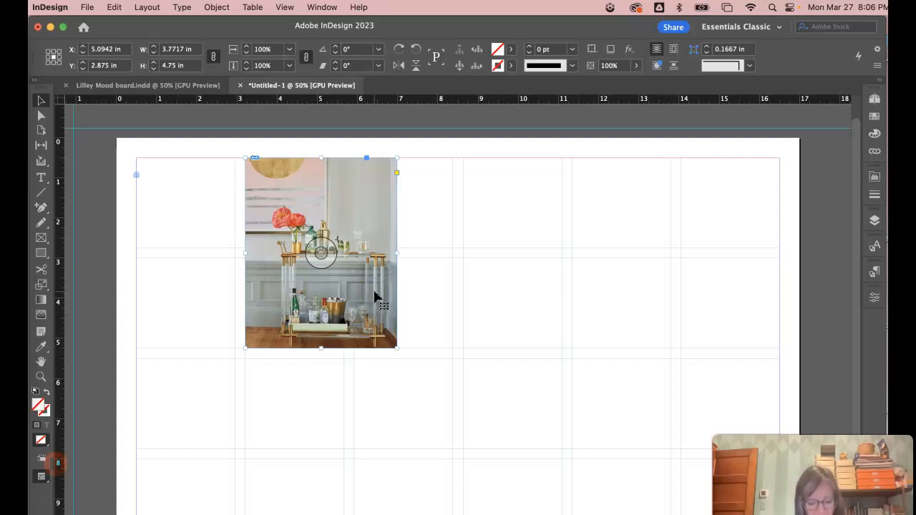
pyautogui.scroll(-5, 377, 296)
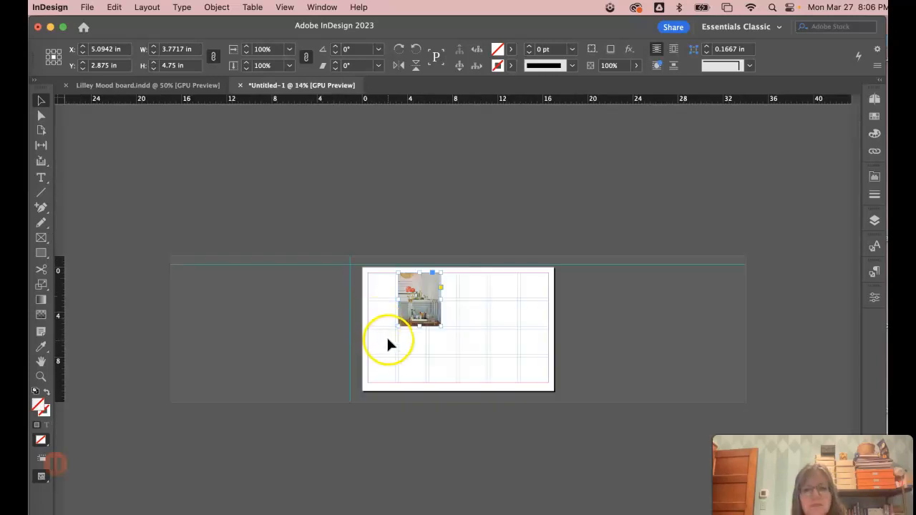
pyautogui.scroll(10, 389, 338)
pyautogui.scroll(-4, 388, 338)
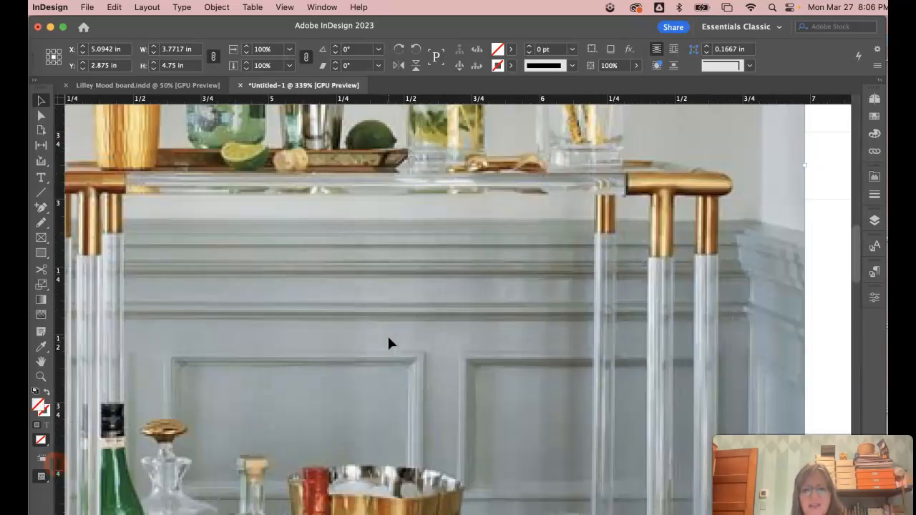
pyautogui.scroll(-3, 388, 344)
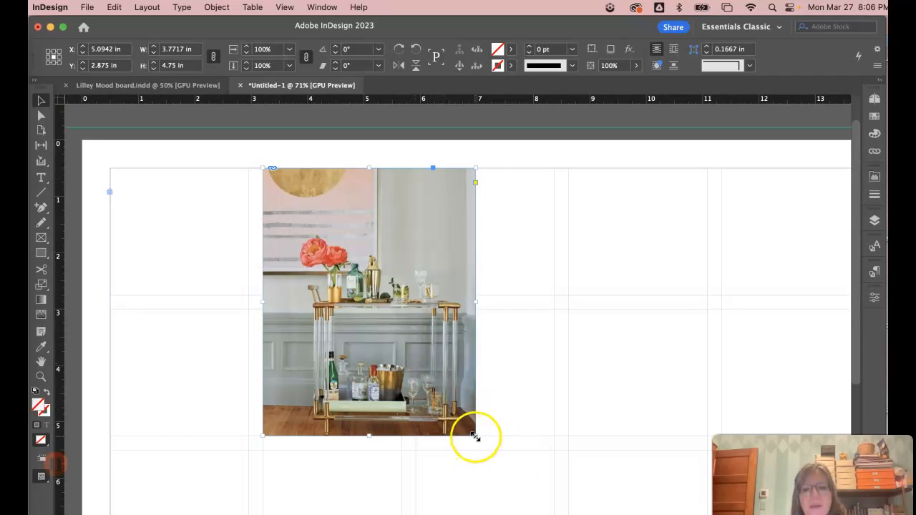
pyautogui.moveTo(476, 437); pyautogui.dragTo(535, 492)
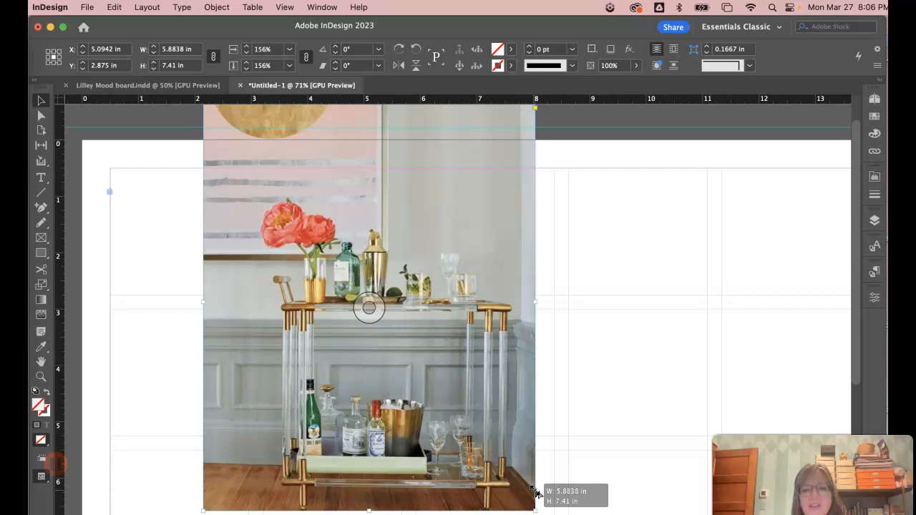
pyautogui.moveTo(535, 492); pyautogui.dragTo(536, 493)
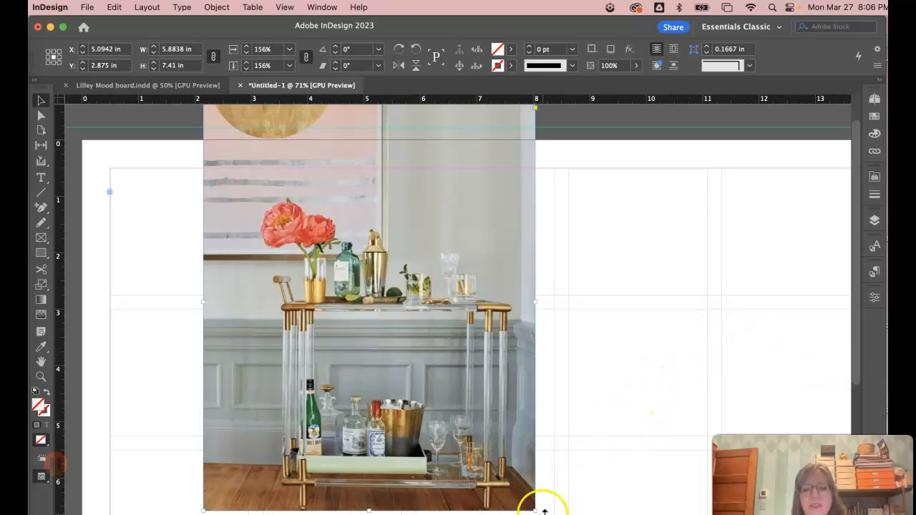
# - Shrink the bar cart frame and picture together proportionally to about 91%, making the frame about 3.43 x 4.32 in
pyautogui.moveTo(535, 510); pyautogui.dragTo(464, 424)
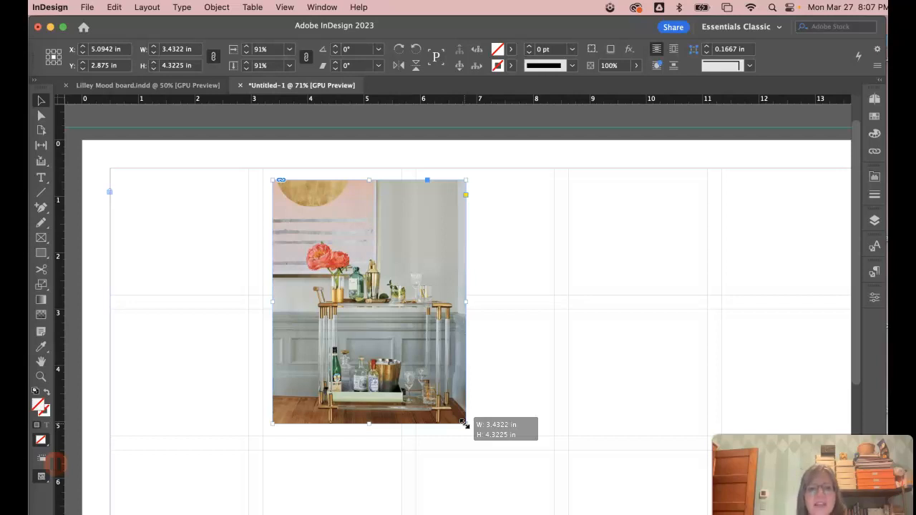
pyautogui.scroll(2, 513, 368)
pyautogui.click(513, 368)
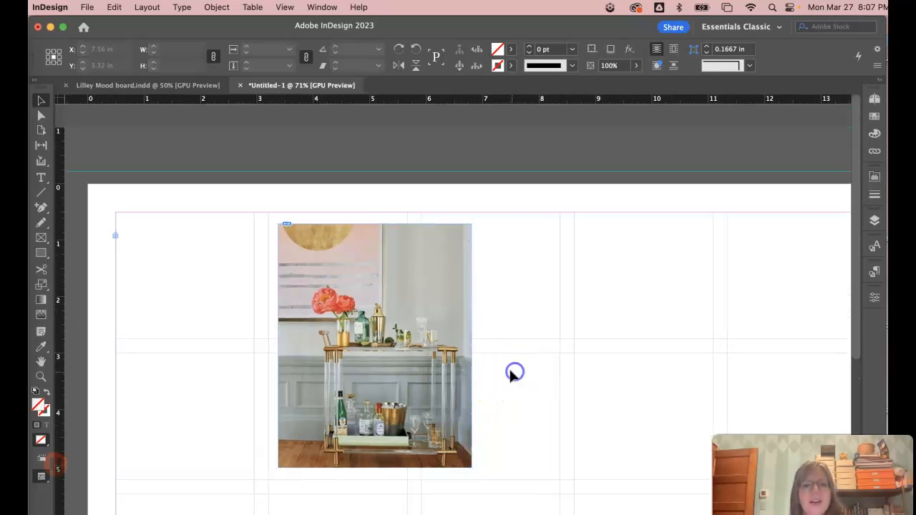
# - Move the bar cart image with its frame against the top margin, aligned with the fourth column's left edge
pyautogui.click(365, 285)
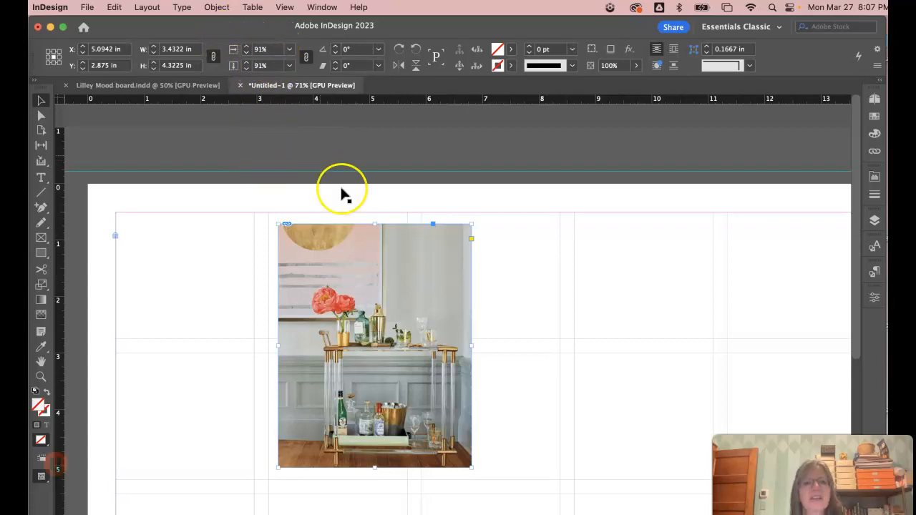
pyautogui.click(367, 279)
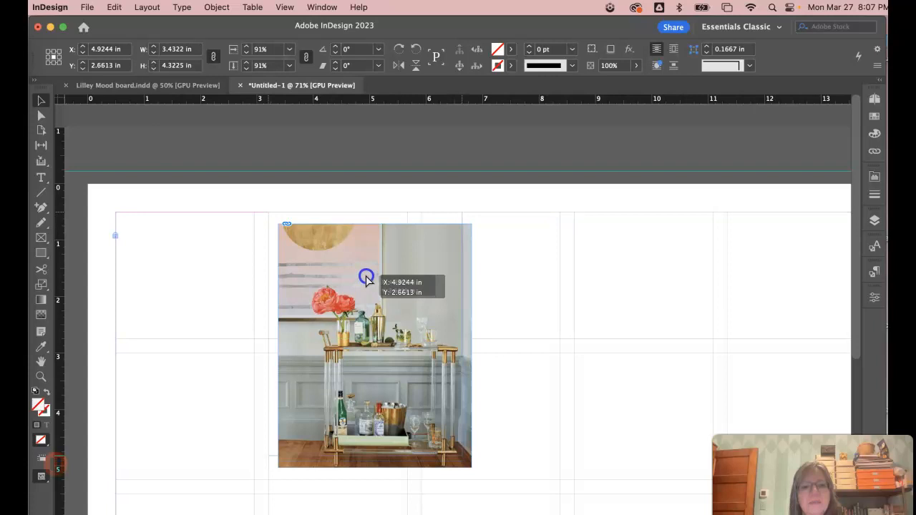
pyautogui.moveTo(366, 277); pyautogui.dragTo(366, 276)
pyautogui.click(511, 314)
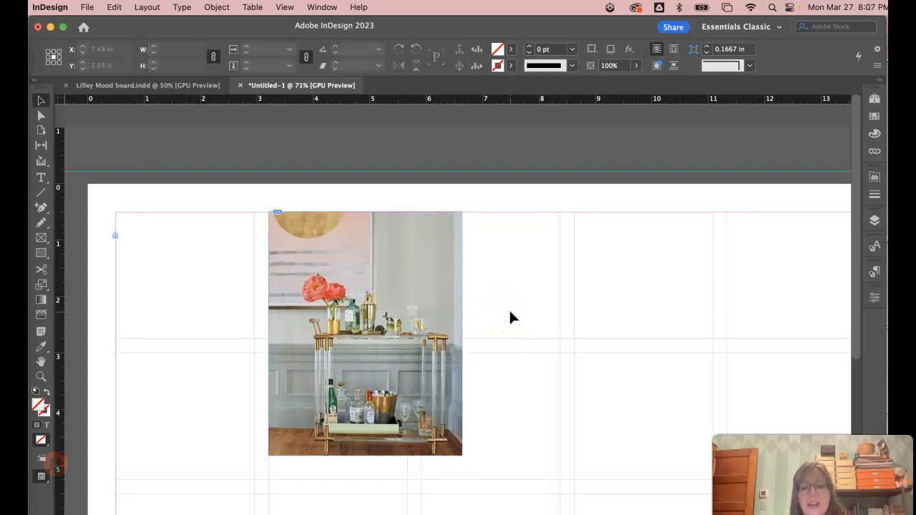
pyautogui.moveTo(415, 303); pyautogui.dragTo(732, 306)
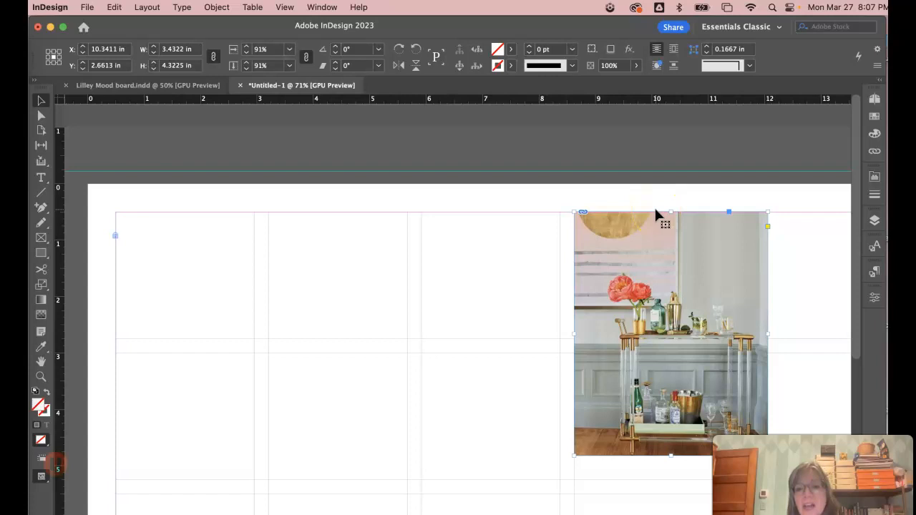
pyautogui.click(614, 189)
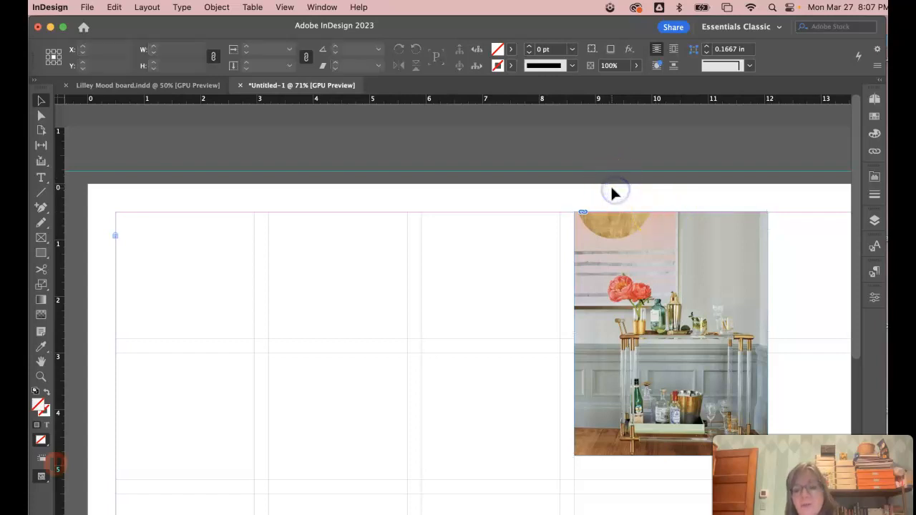
# - Place tulip walls.jpg from the page's upper-left margin corner in a frame of about 5.14 x 7.39 in
pyautogui.click(87, 7)
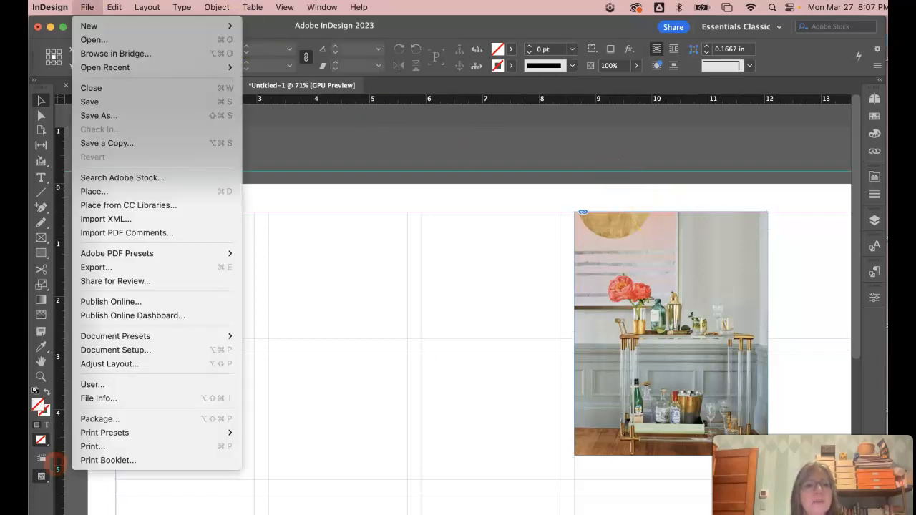
pyautogui.click(116, 193)
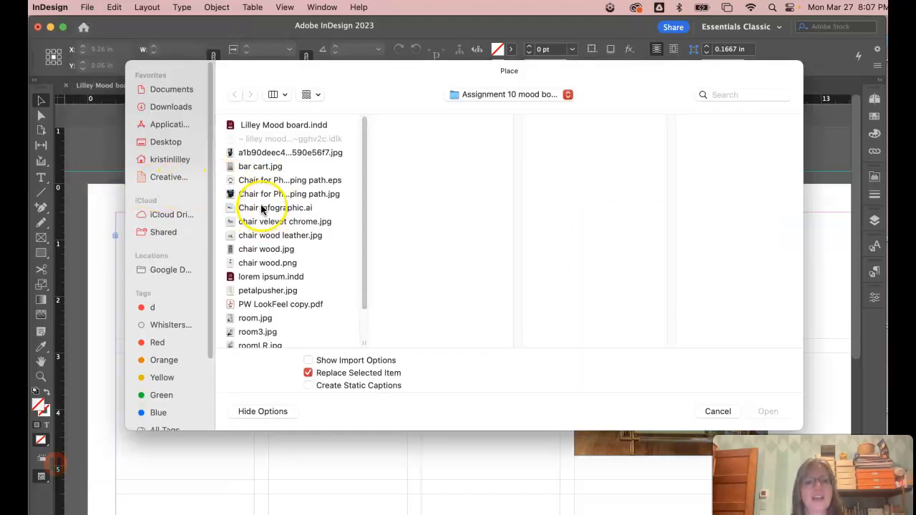
pyautogui.scroll(-1, 263, 204)
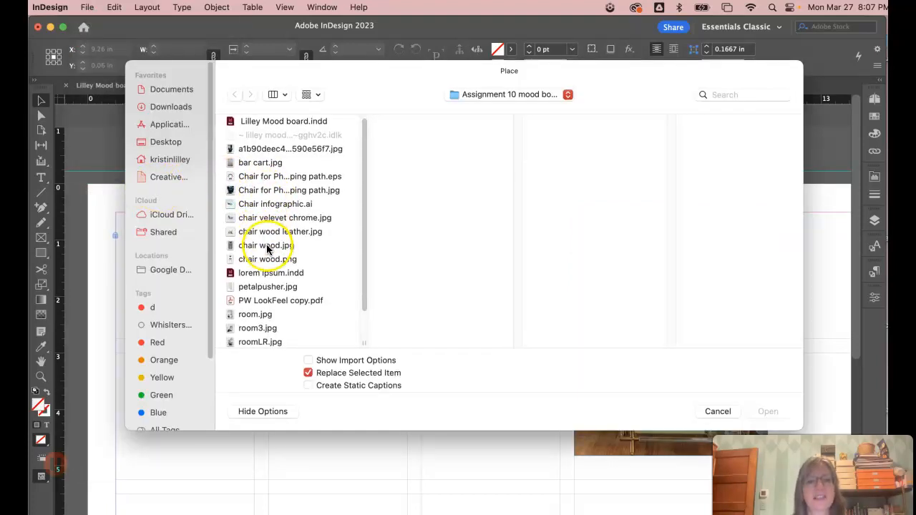
pyautogui.click(255, 314)
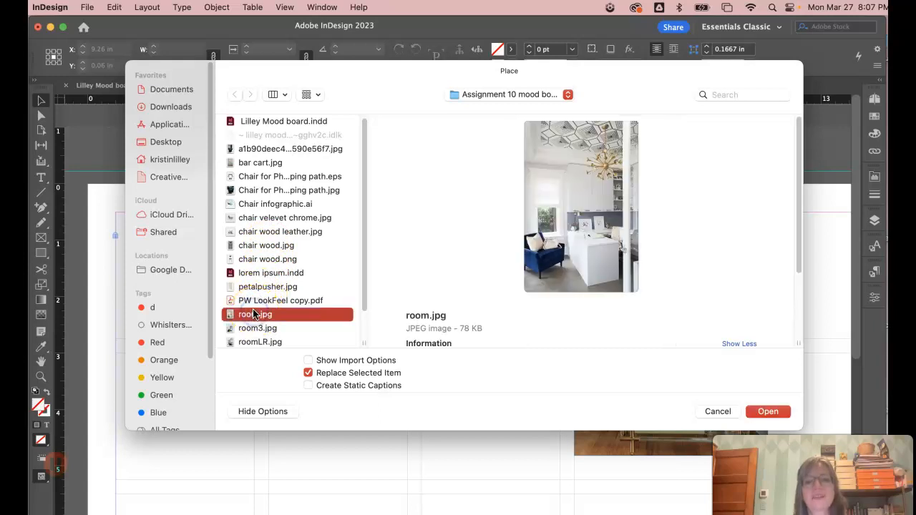
pyautogui.scroll(-3, 255, 315)
pyautogui.click(249, 296)
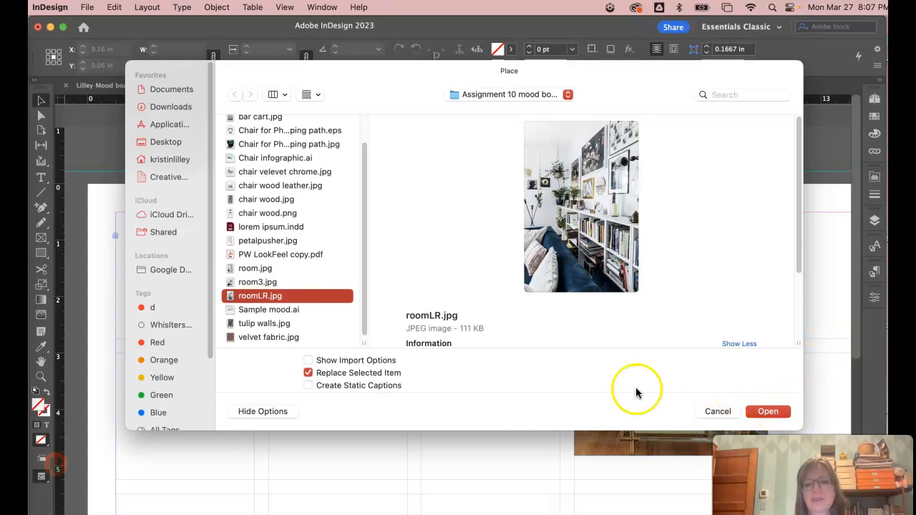
pyautogui.click(258, 336)
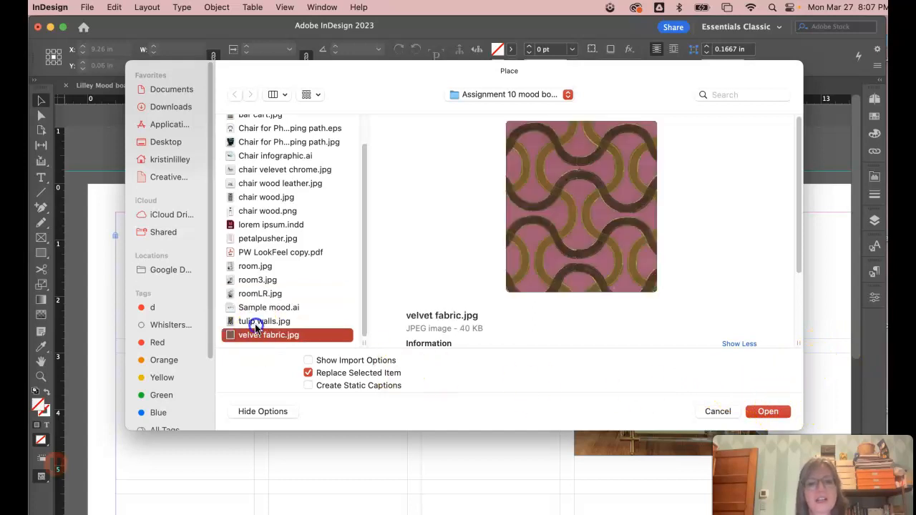
pyautogui.click(257, 326)
pyautogui.click(766, 410)
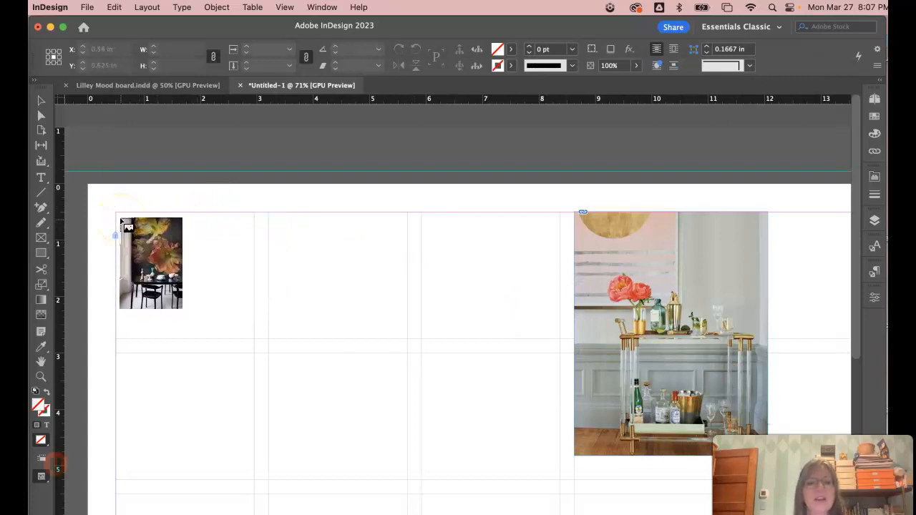
pyautogui.moveTo(115, 214); pyautogui.dragTo(427, 514)
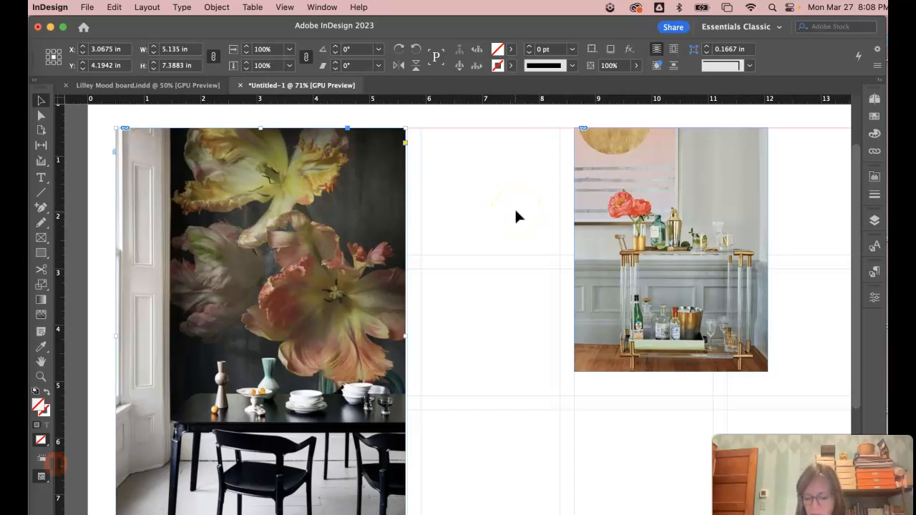
# - Try to shift the bar cart image slightly to the right along the top margin
pyautogui.press('super+minus')
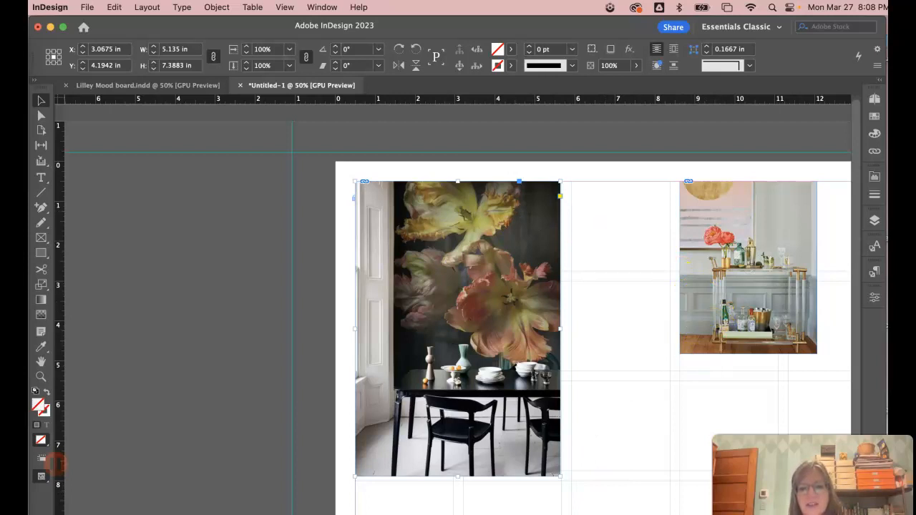
pyautogui.hscroll(5, 603, 403)
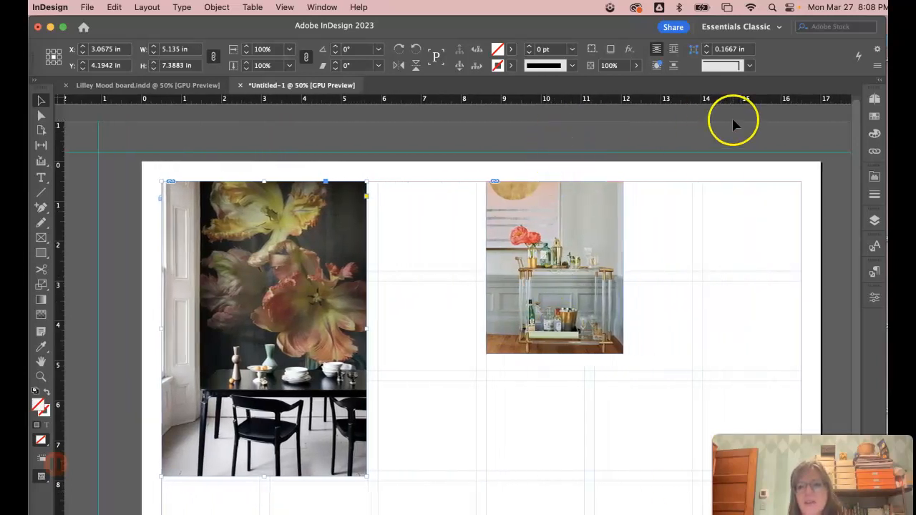
pyautogui.scroll(-3, 858, 133)
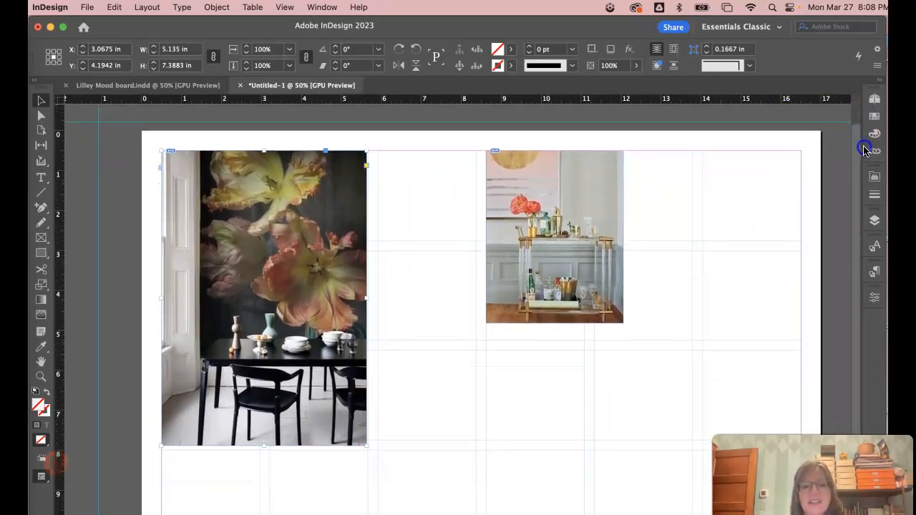
pyautogui.click(541, 141)
pyautogui.click(563, 184)
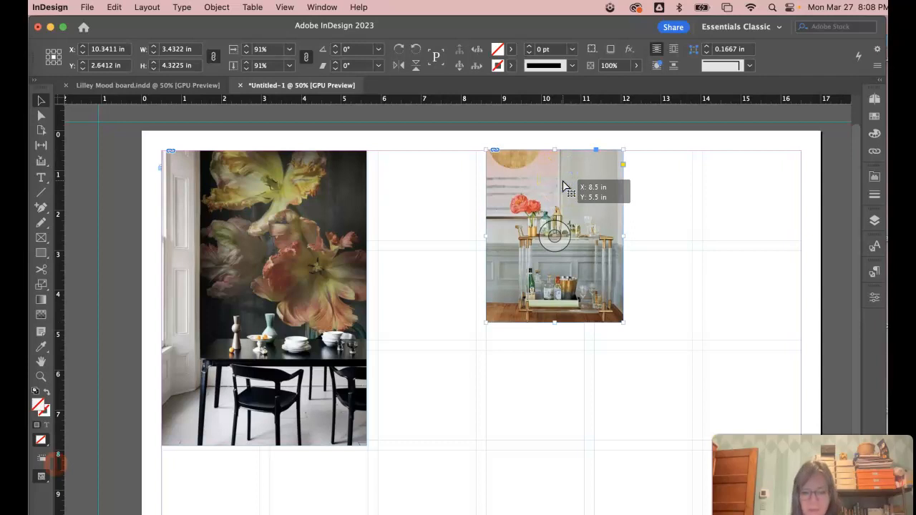
pyautogui.moveTo(564, 186); pyautogui.dragTo(583, 187)
pyautogui.press('super+z')
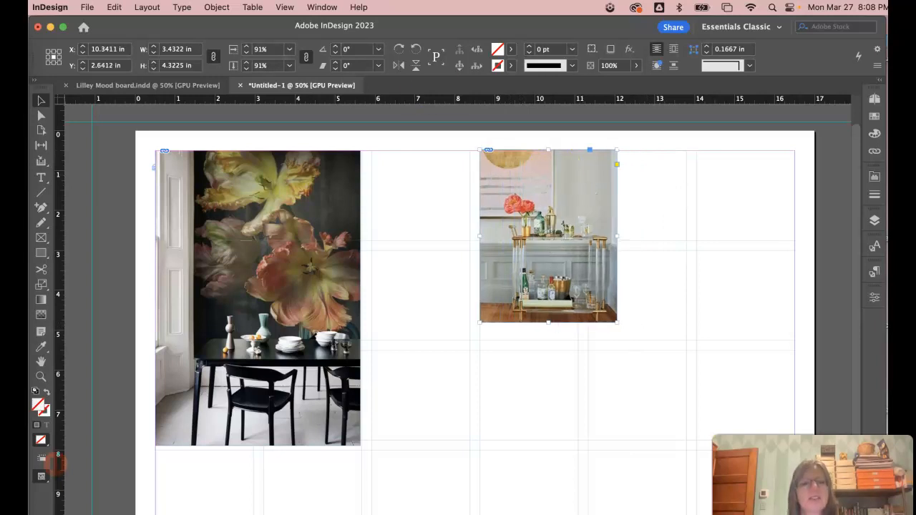
# - Place Chair for Photoshop clipping path.eps at 100% size in the third column, starting at the second row
pyautogui.click(439, 222)
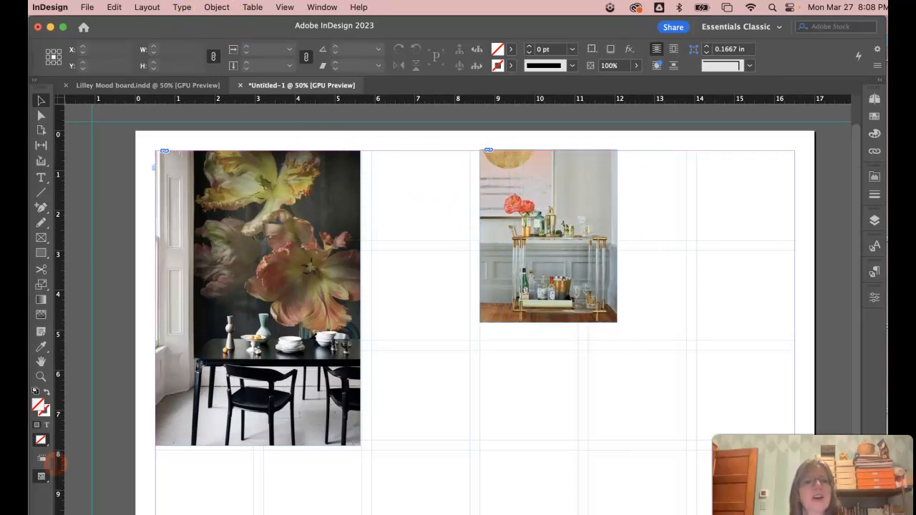
pyautogui.click(87, 8)
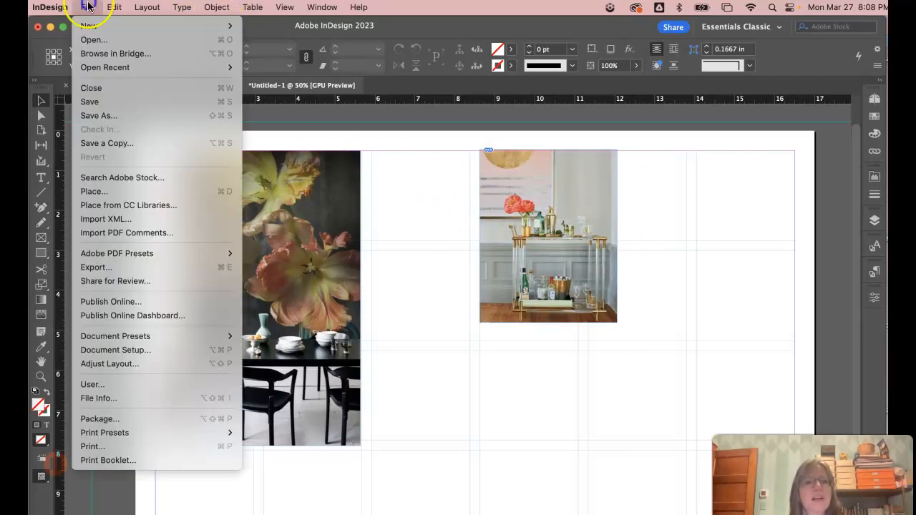
pyautogui.click(89, 193)
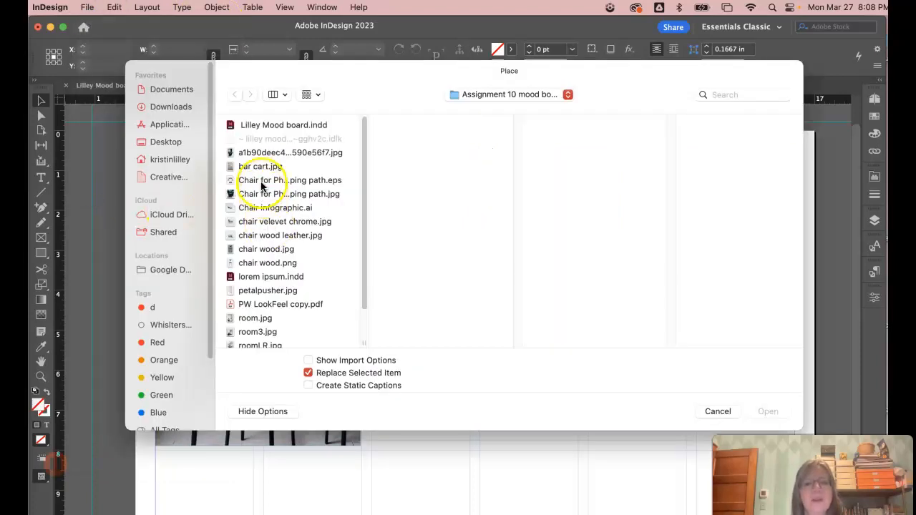
pyautogui.click(259, 180)
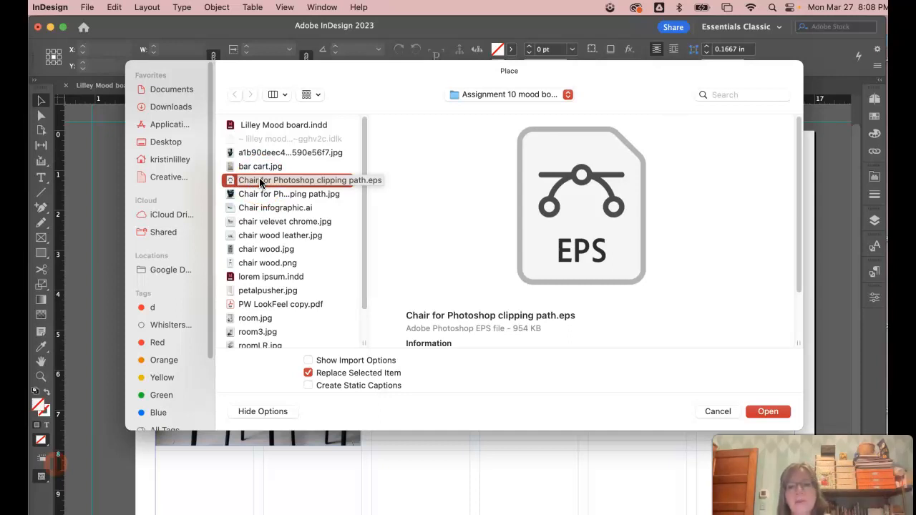
pyautogui.click(768, 412)
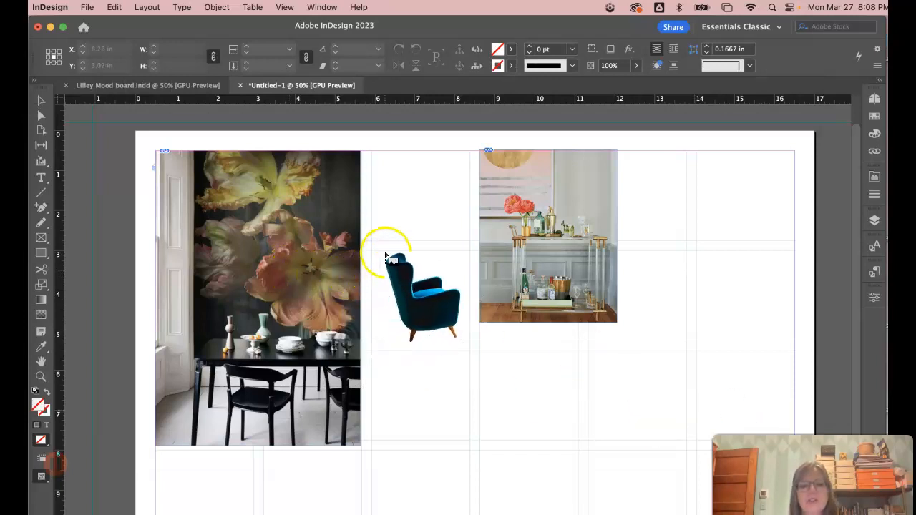
pyautogui.click(386, 256)
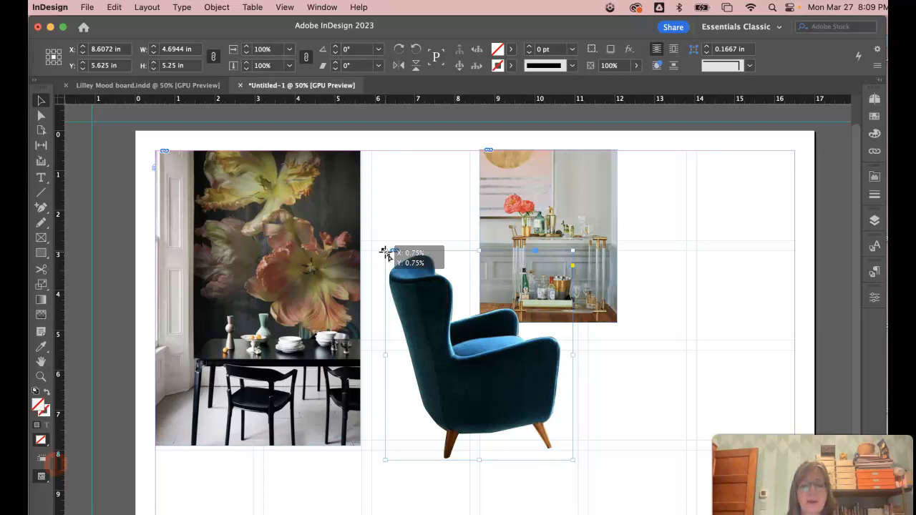
# - Move the blue armchair over the tulip wall image's lower-right corner and widen its frame on the right to about 5.74 in
pyautogui.click(415, 201)
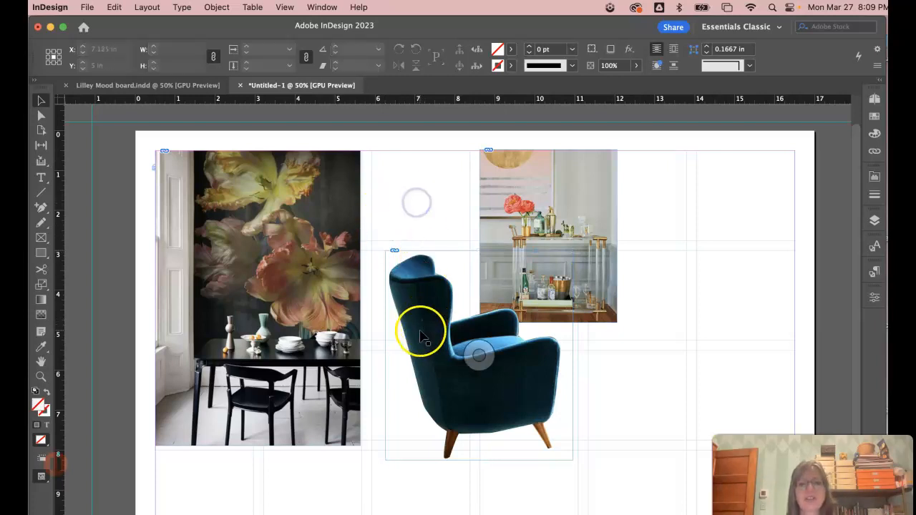
pyautogui.scroll(-1, 426, 330)
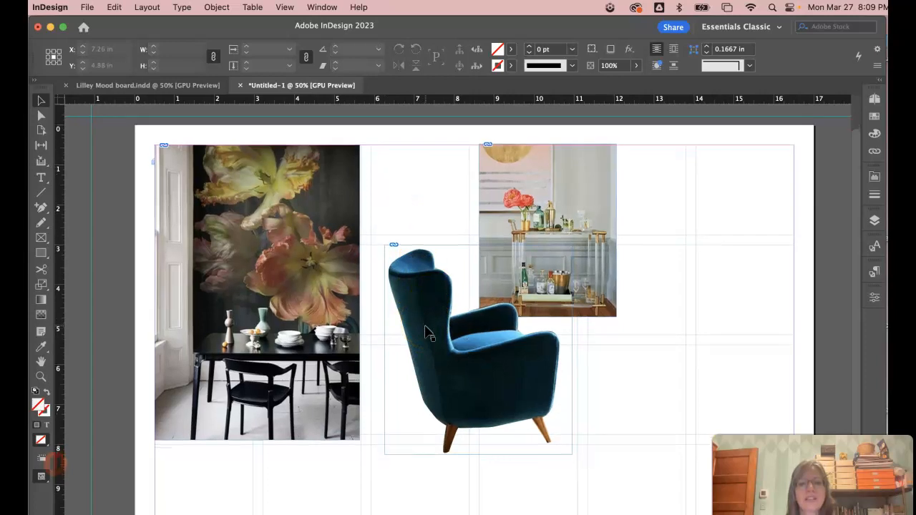
pyautogui.moveTo(438, 337); pyautogui.dragTo(310, 423)
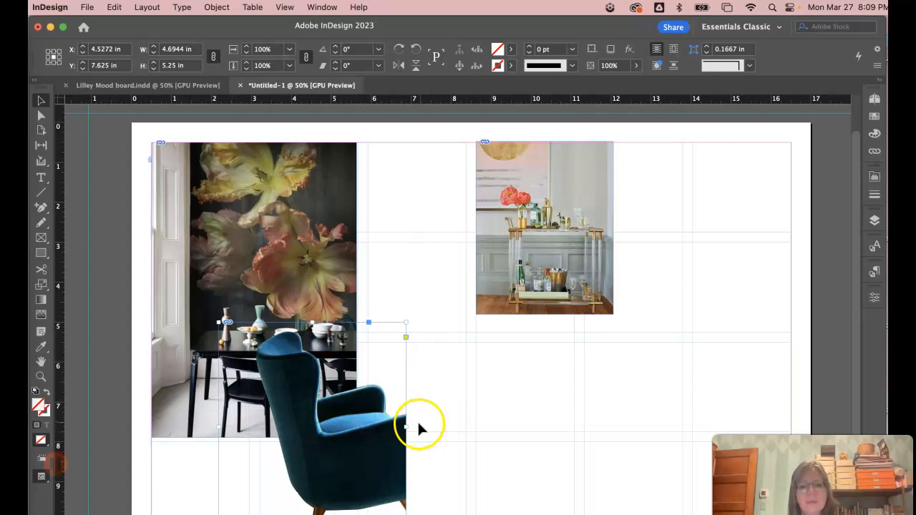
pyautogui.moveTo(407, 429); pyautogui.dragTo(448, 432)
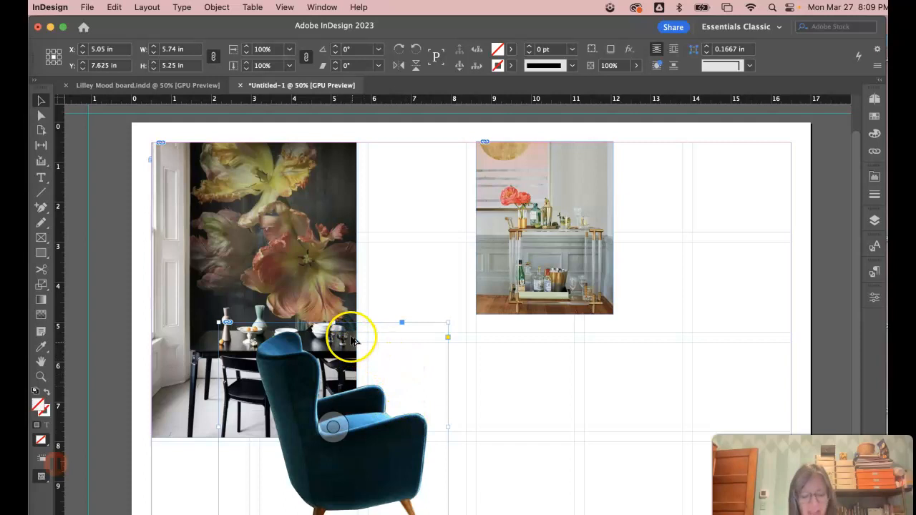
# - Shrink the armchair and its frame proportionally to about 77% and move it over the tulip wall image's lower edge
pyautogui.moveTo(446, 321); pyautogui.dragTo(421, 346)
pyautogui.moveTo(332, 450); pyautogui.dragTo(357, 428)
pyautogui.moveTo(358, 470); pyautogui.dragTo(364, 493)
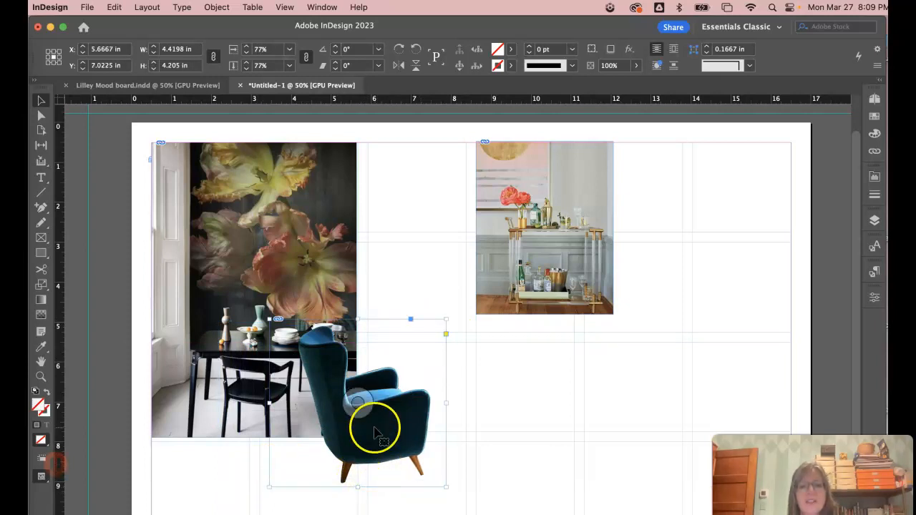
pyautogui.click(492, 437)
pyautogui.moveTo(397, 440); pyautogui.dragTo(319, 458)
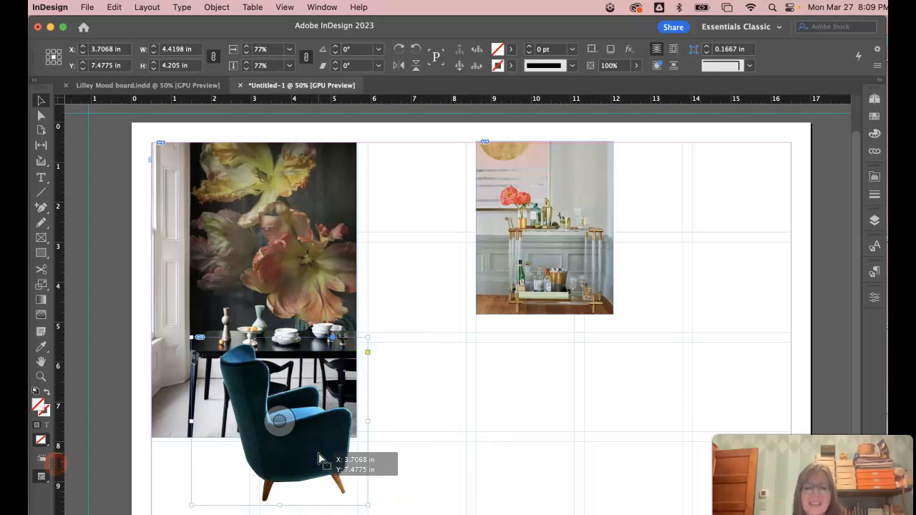
# - Move the armchair to the page's lower right, centered at about X 14.04 in, Y 7.48 in, and flip it horizontally
pyautogui.moveTo(320, 458); pyautogui.dragTo(725, 395)
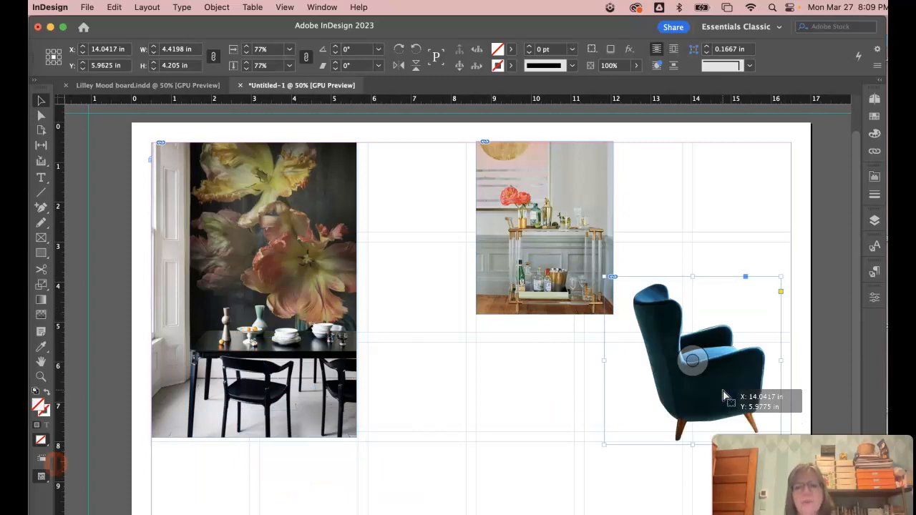
pyautogui.moveTo(725, 395); pyautogui.dragTo(724, 394)
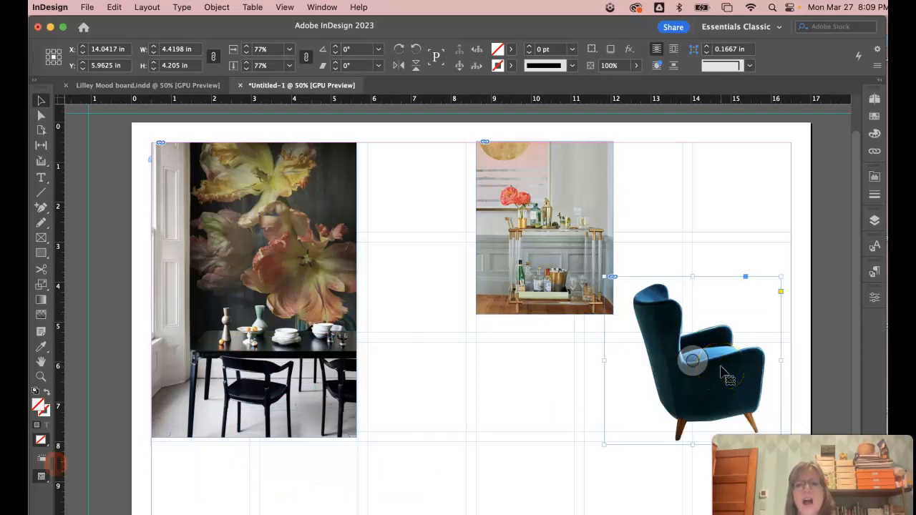
pyautogui.click(217, 7)
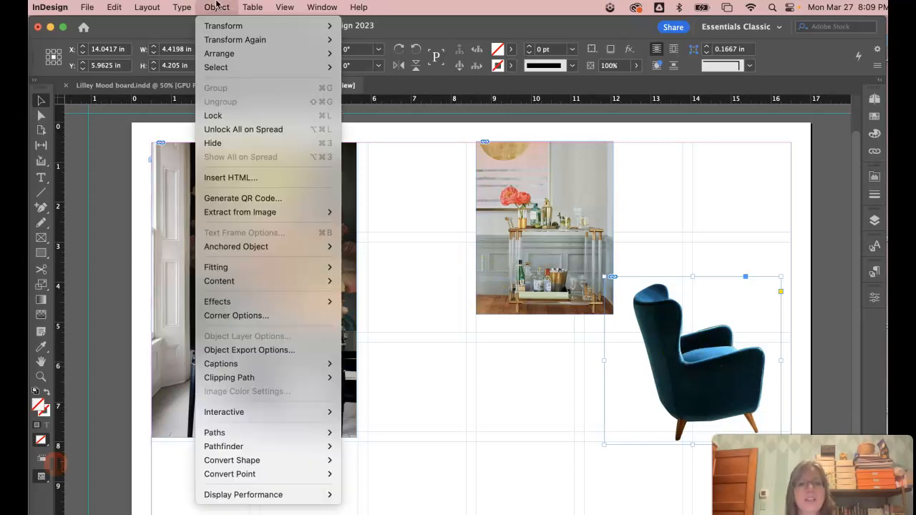
pyautogui.moveTo(224, 26)
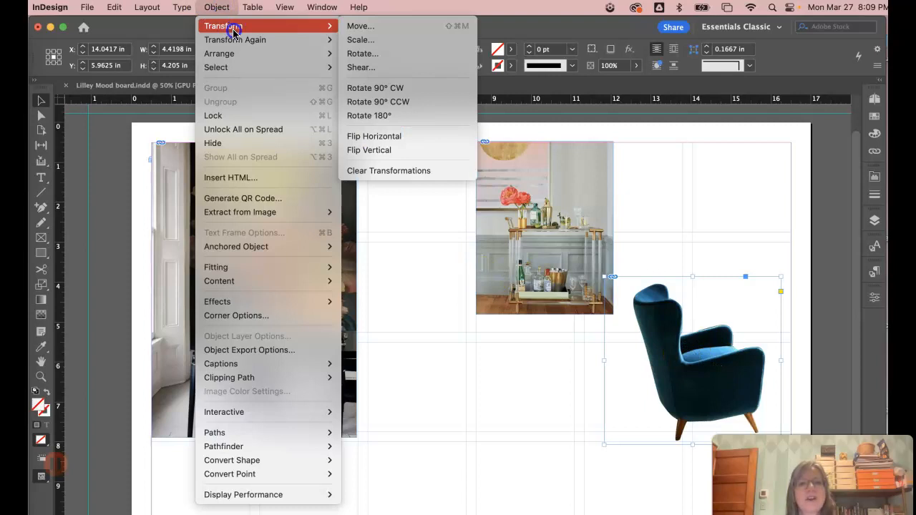
pyautogui.click(374, 141)
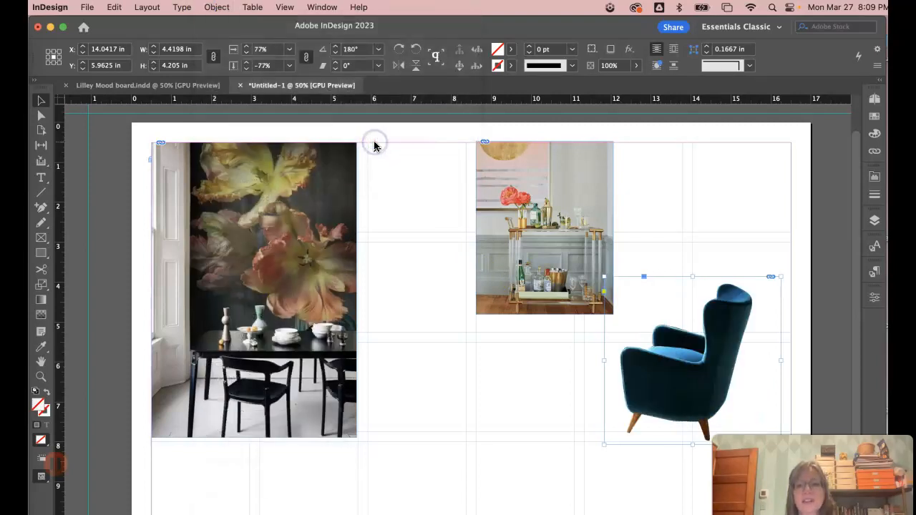
pyautogui.moveTo(682, 402); pyautogui.dragTo(685, 460)
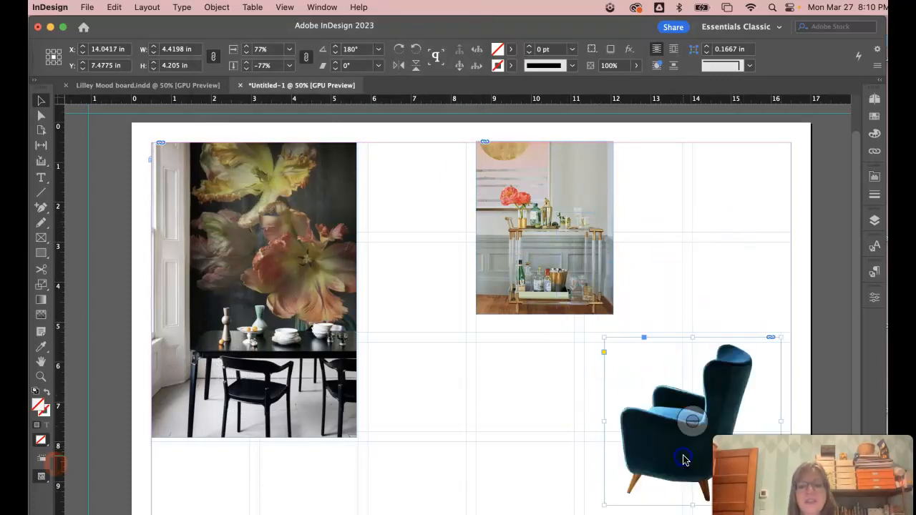
# - Place chair wood.jpg at 100% size between the tulip wall and bar cart images, overlapping the bar cart's lower left
pyautogui.click(689, 255)
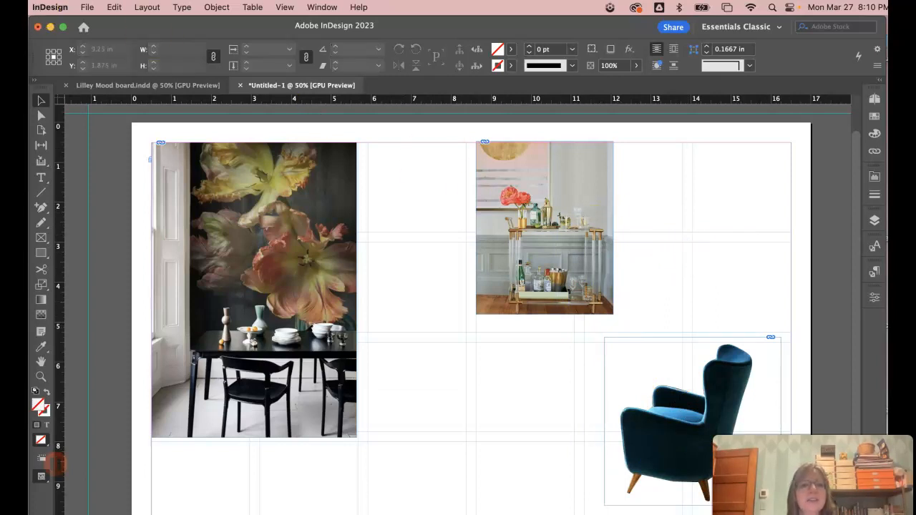
pyautogui.click(87, 7)
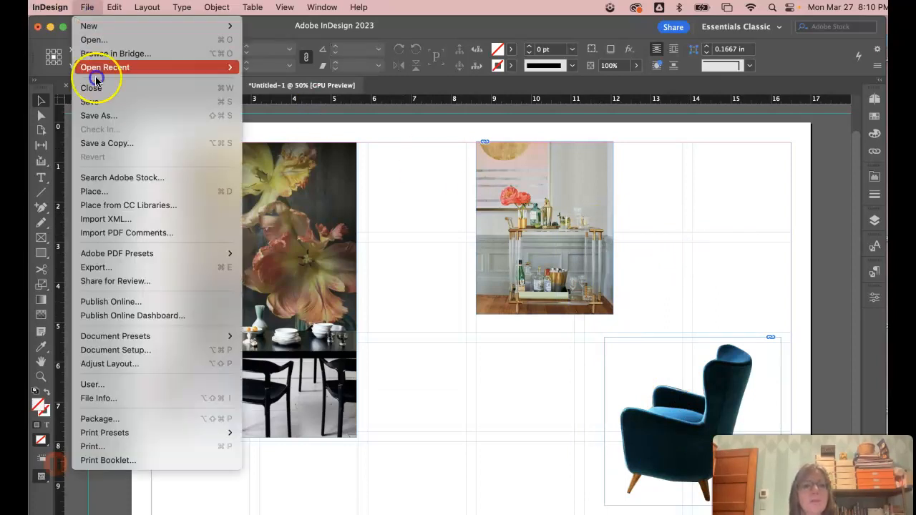
pyautogui.click(94, 191)
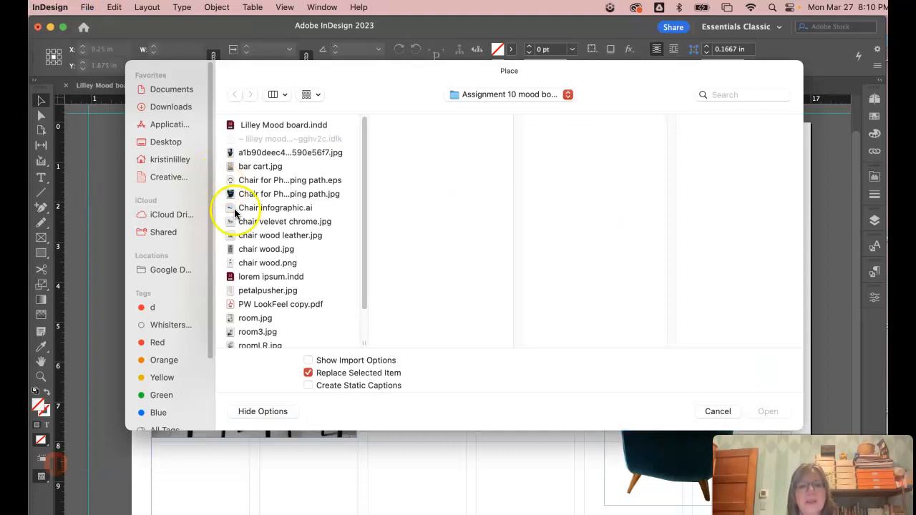
pyautogui.click(257, 249)
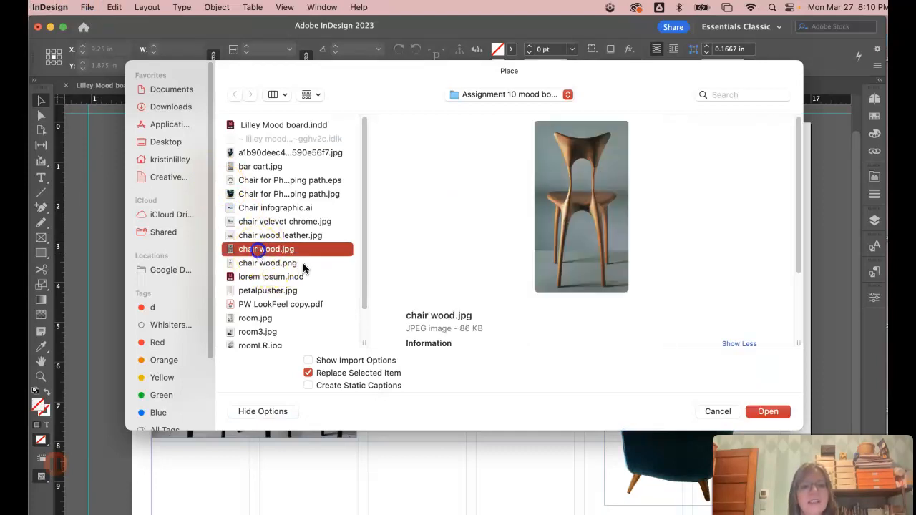
pyautogui.click(766, 413)
pyautogui.moveTo(387, 199); pyautogui.dragTo(551, 460)
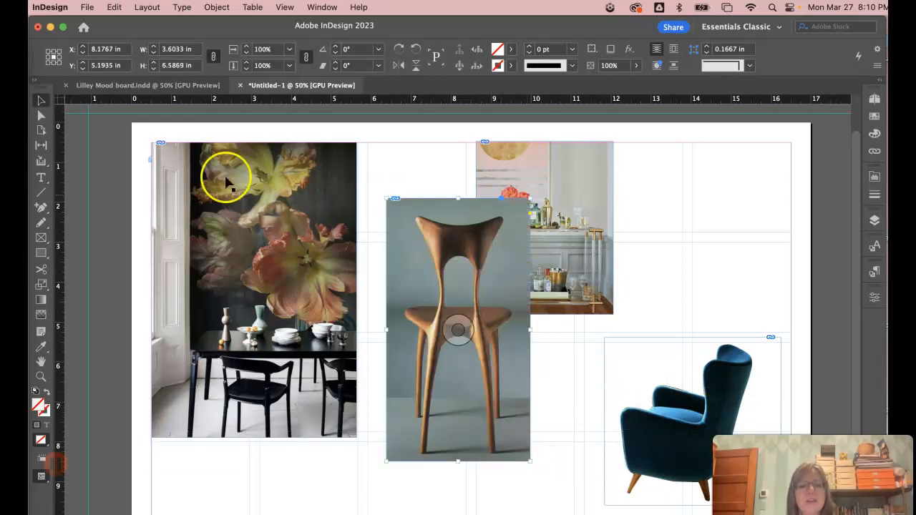
# - Move the wooden chair image down and slightly left, centered at about X 7.98 in, Y 5.93 in
pyautogui.click(41, 100)
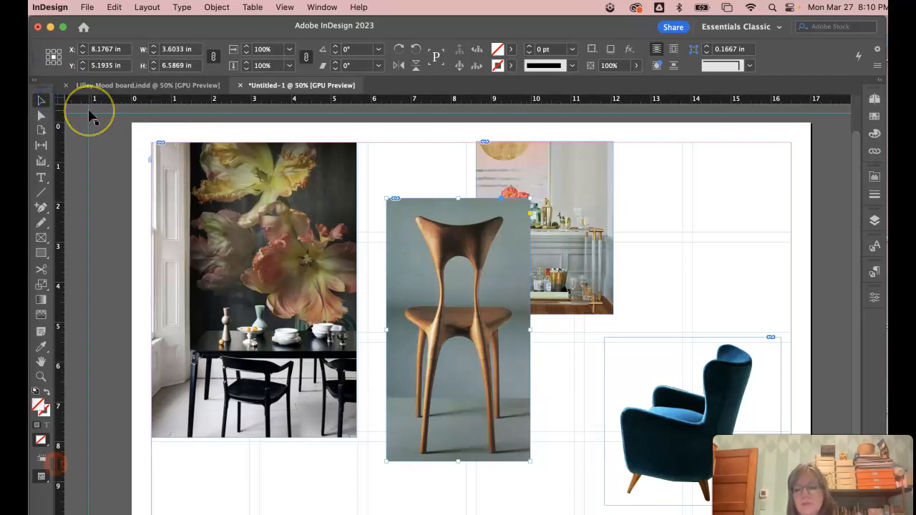
pyautogui.click(660, 199)
pyautogui.moveTo(503, 276); pyautogui.dragTo(478, 306)
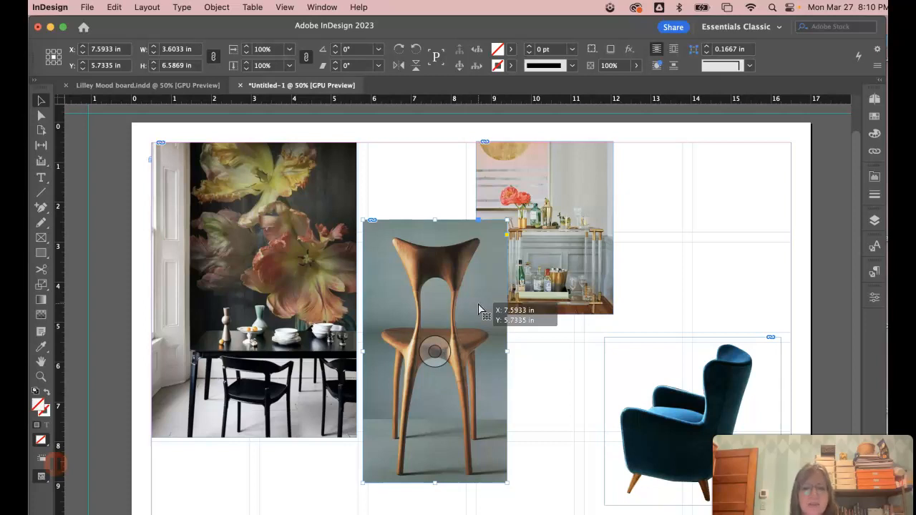
pyautogui.moveTo(466, 323); pyautogui.dragTo(457, 348)
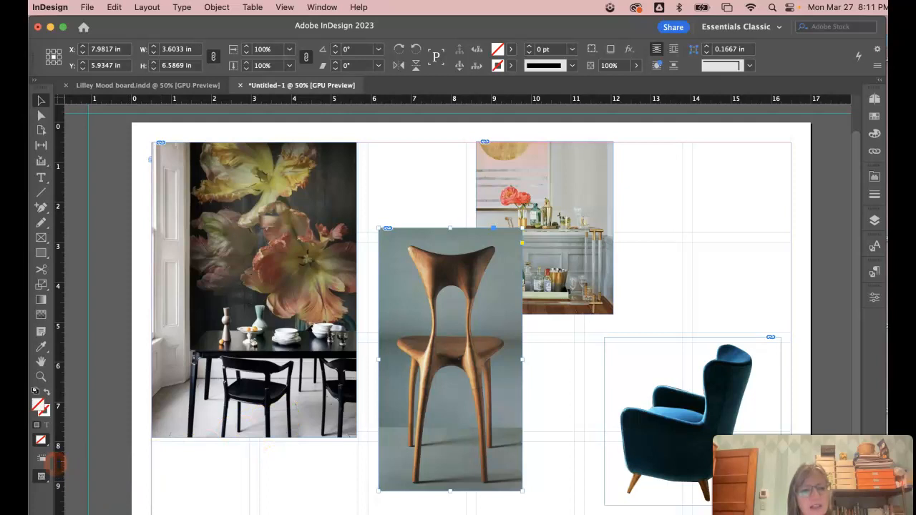
# - Examine the layout of the finished mood board in the other open document and return to the untitled document
pyautogui.click(162, 86)
pyautogui.scroll(-3, 286, 241)
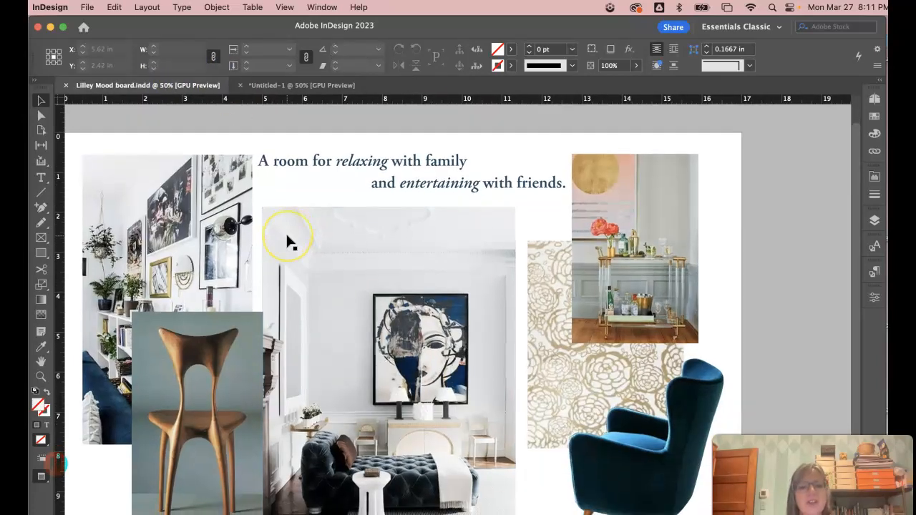
pyautogui.scroll(2, 290, 243)
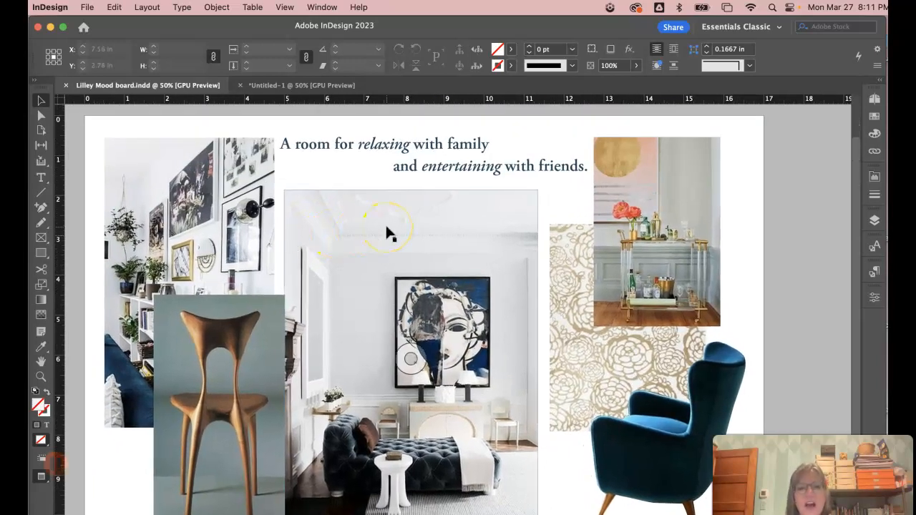
pyautogui.scroll(-1, 386, 232)
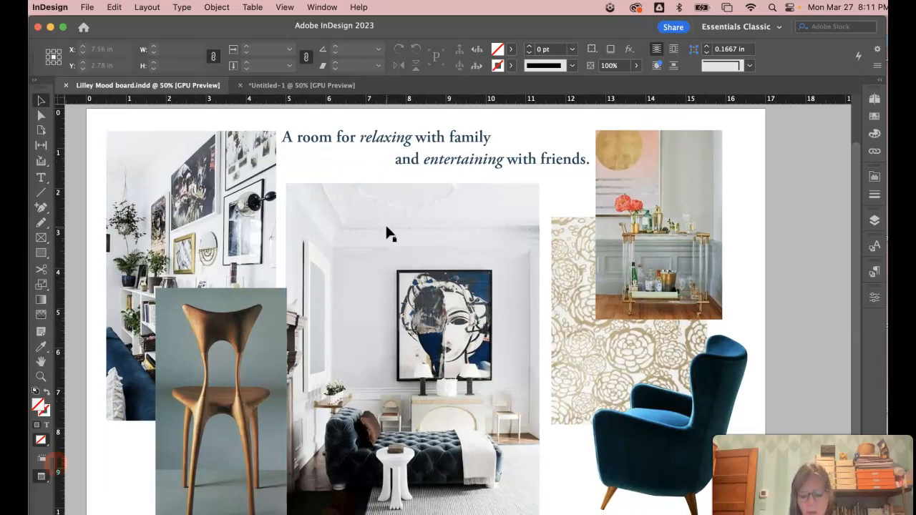
pyautogui.click(279, 85)
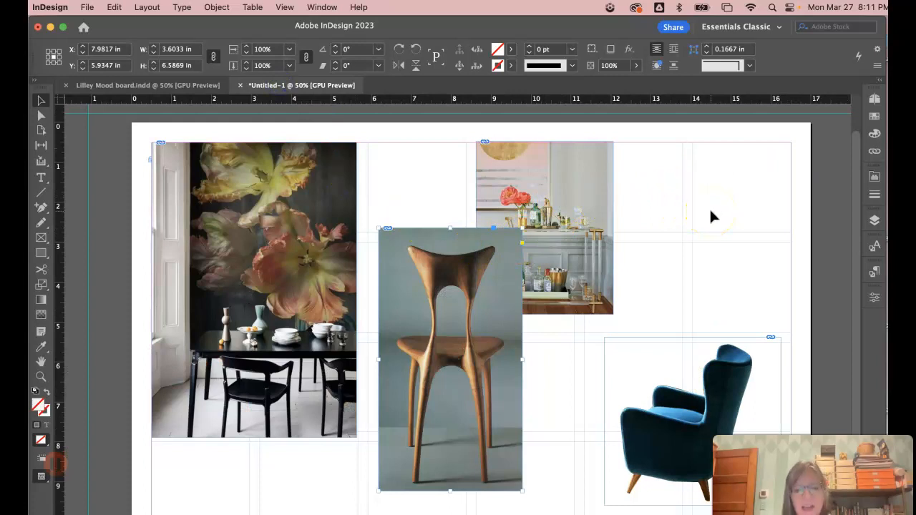
# - Check the untitled layout in Preview mode without guides and frame edges, and return to Normal mode
pyautogui.press('w')
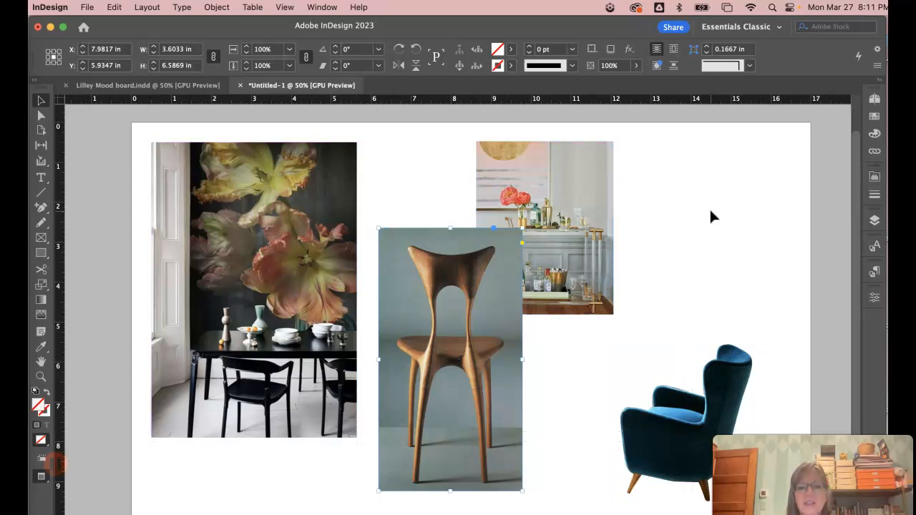
pyautogui.press('w')
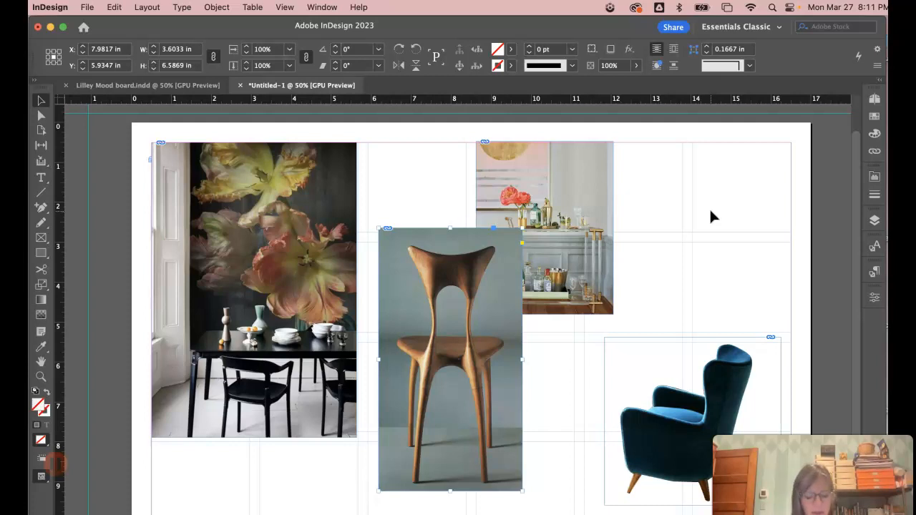
pyautogui.press('w')
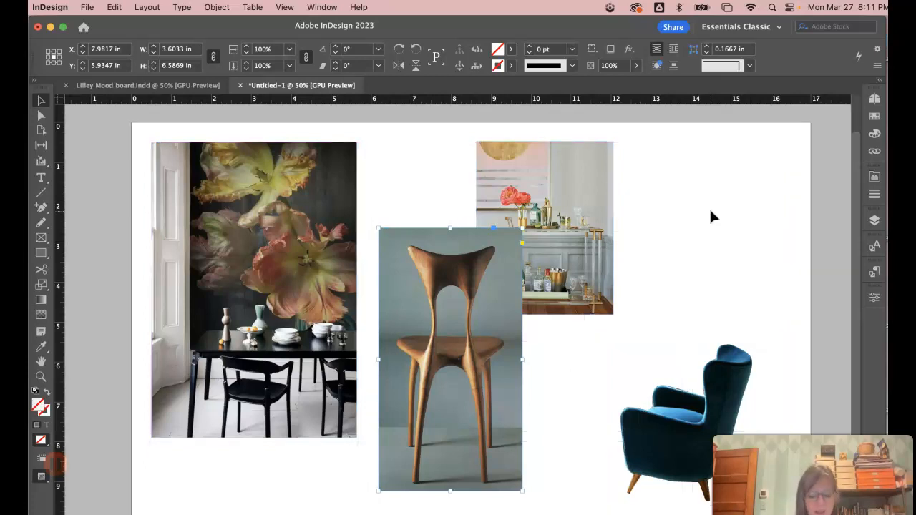
pyautogui.press('w')
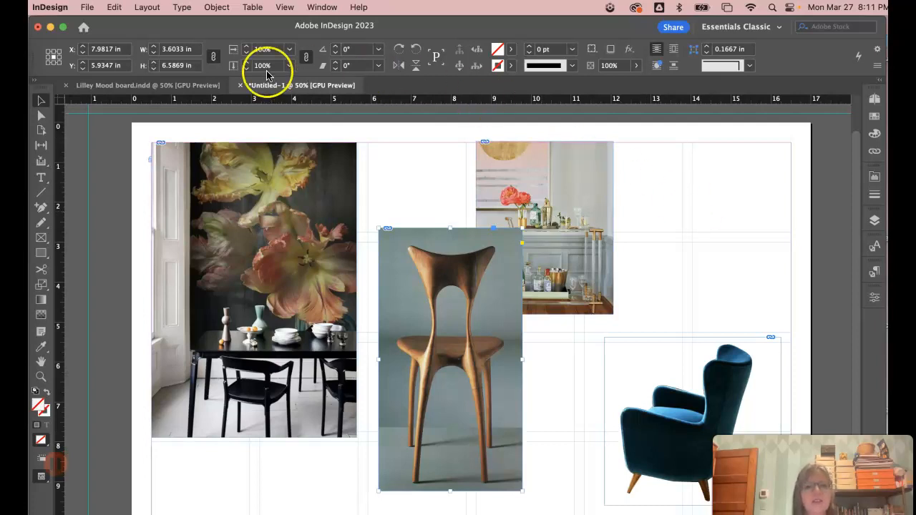
# - Switch to the finished mood board, show its guides and frame edges, and examine how the images sit on the grid
pyautogui.click(161, 86)
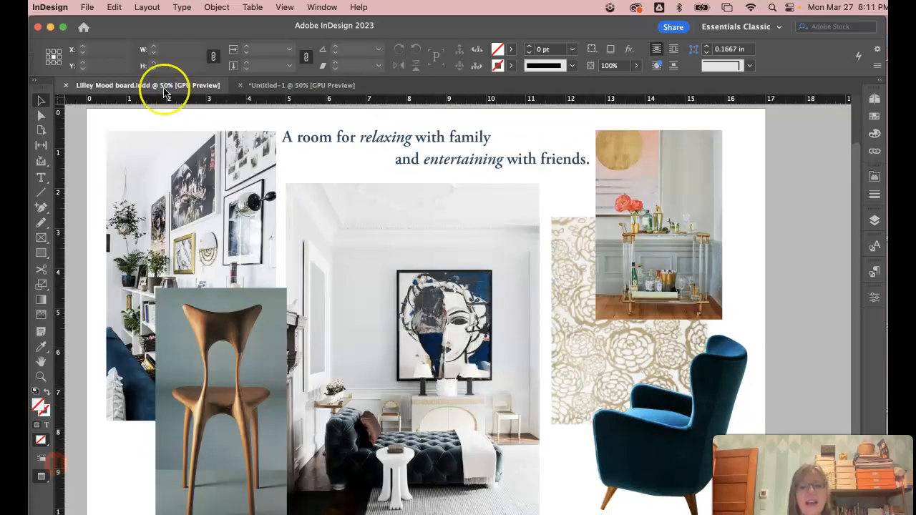
pyautogui.press('w')
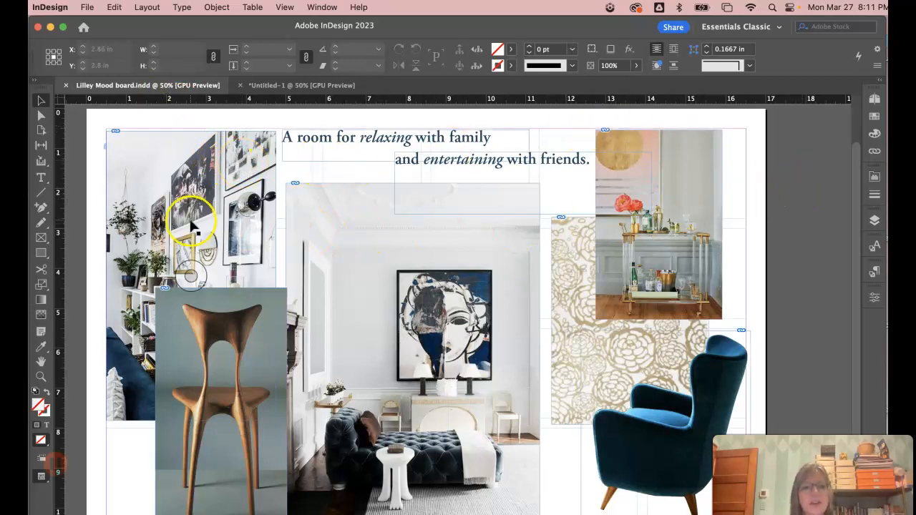
pyautogui.scroll(-4, 202, 232)
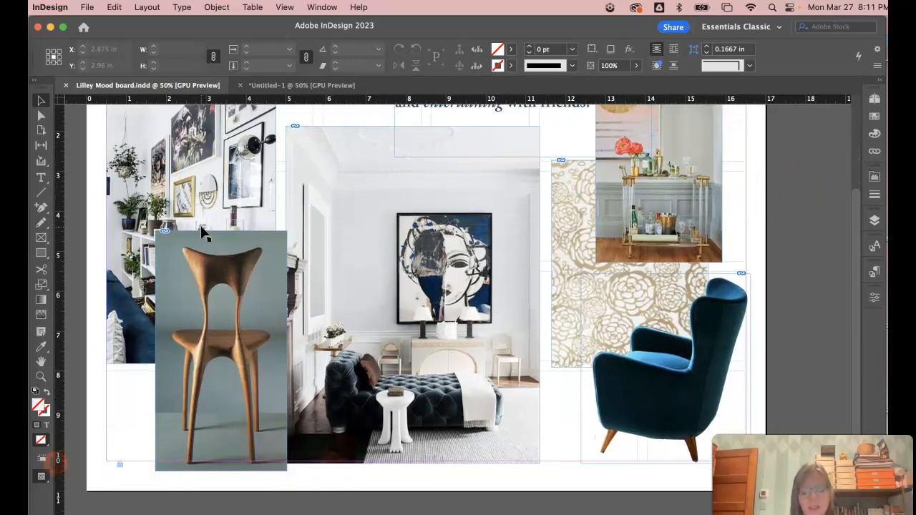
pyautogui.press('super+minus')
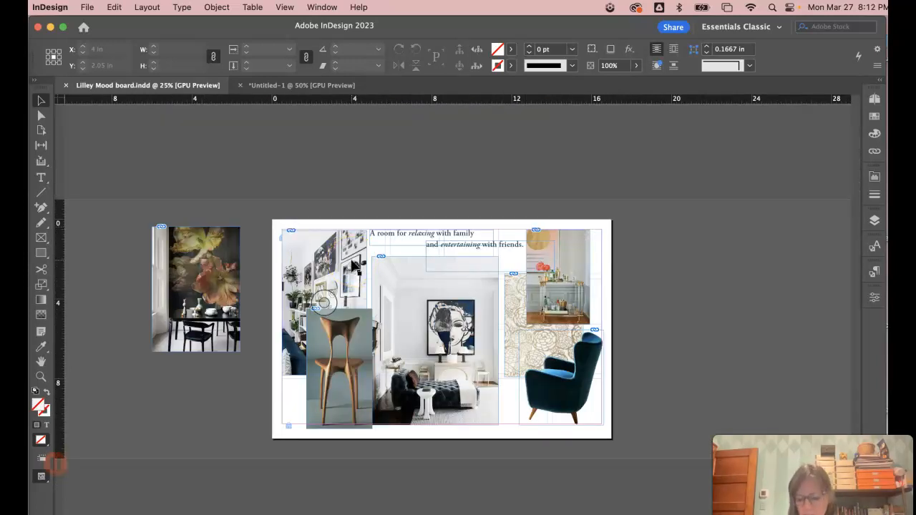
pyautogui.press('super+equal')
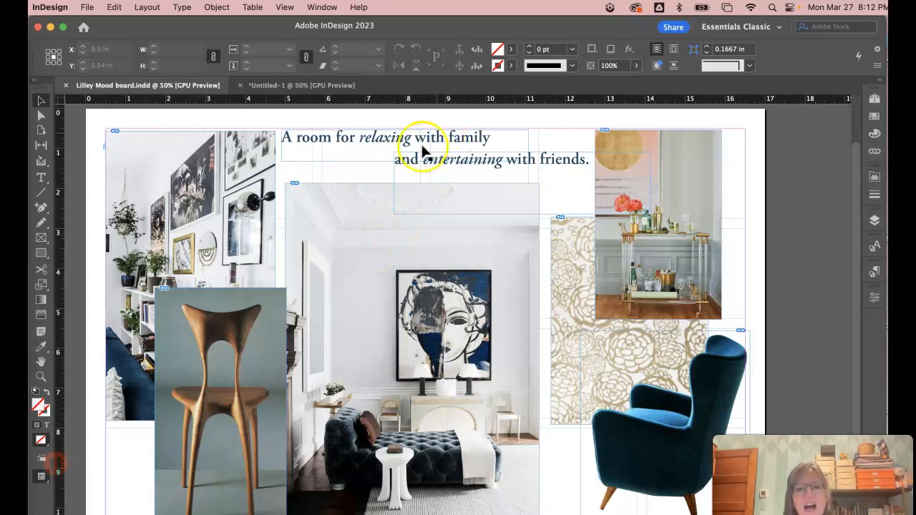
# - Nudge the bookshelf gallery wall image up and left to the page's top-left margin corner, centered at about X 2.57 in, Y 4.14 in
pyautogui.rightClick(171, 135)
pyautogui.moveTo(171, 135); pyautogui.dragTo(168, 133)
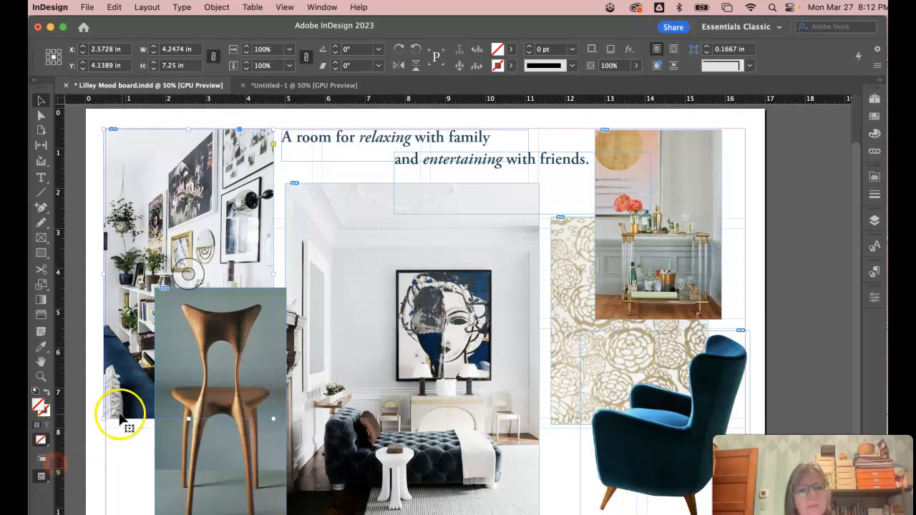
pyautogui.scroll(-1, 742, 422)
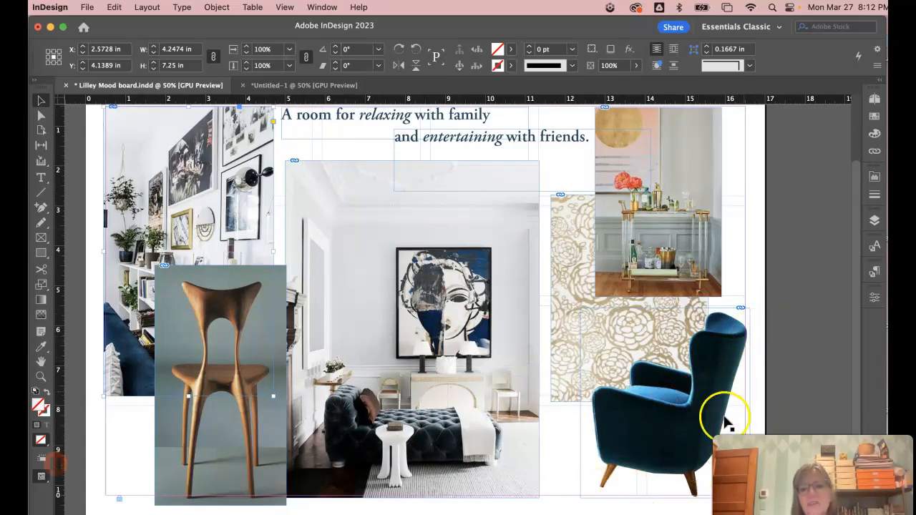
pyautogui.scroll(3, 693, 315)
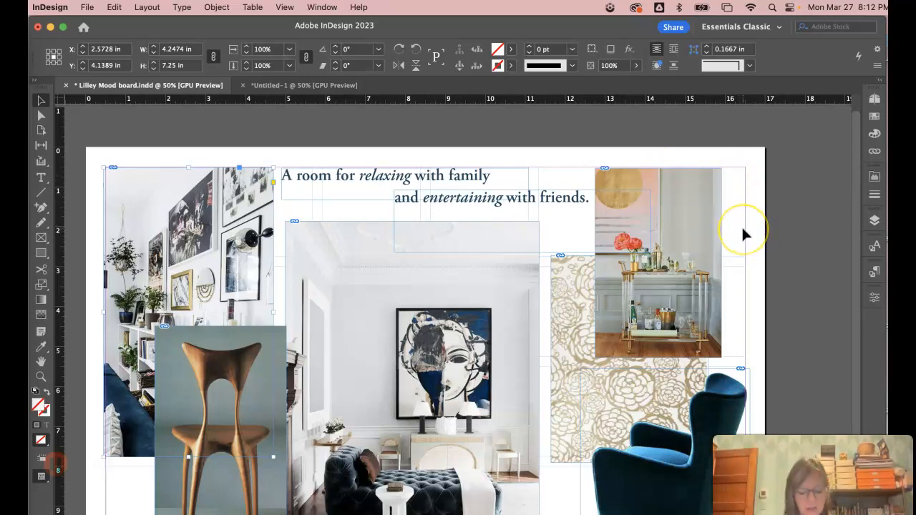
# - Check the finished board in Preview mode, then move the bar cart image right against the page's right margin
pyautogui.press('w')
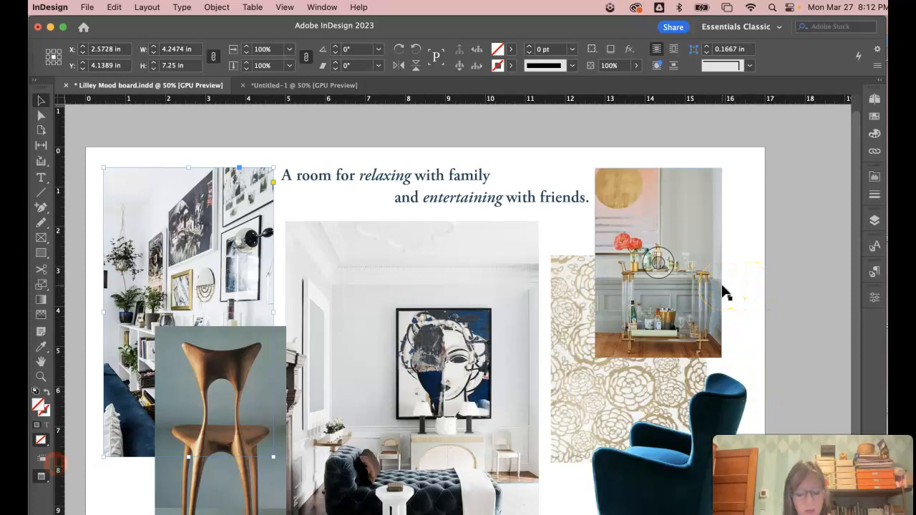
pyautogui.press('w')
pyautogui.moveTo(695, 246); pyautogui.dragTo(715, 246)
pyautogui.click(756, 239)
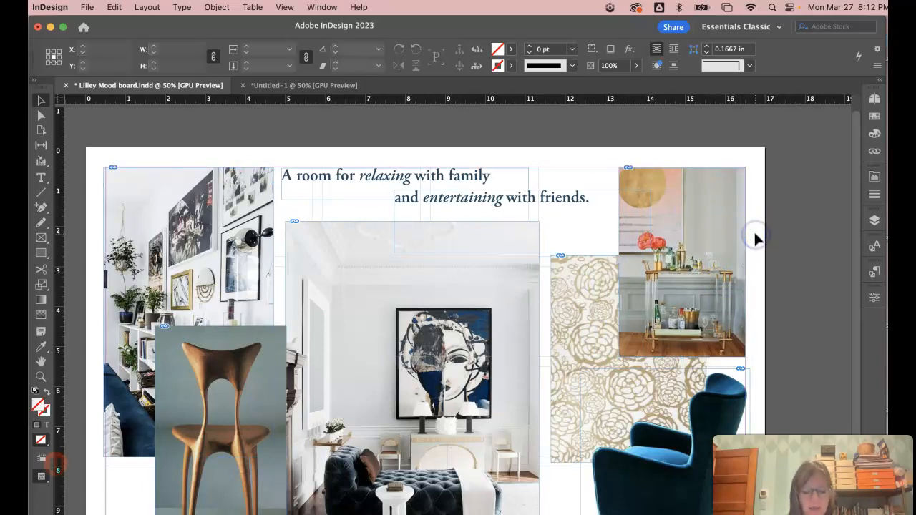
# - In Preview mode, move the bar cart image left so its right edge sits at about 16 in across the page
pyautogui.press('w')
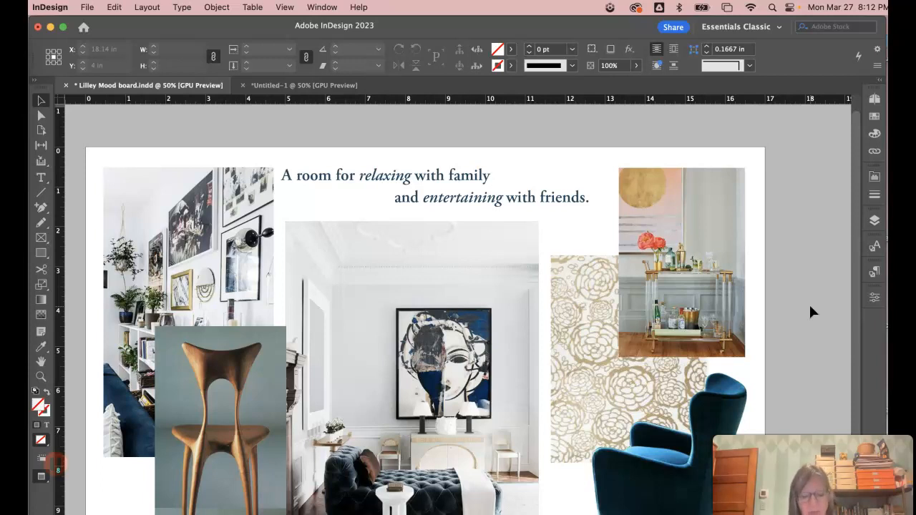
pyautogui.click(705, 224)
pyautogui.moveTo(705, 224); pyautogui.dragTo(699, 224)
pyautogui.click(748, 223)
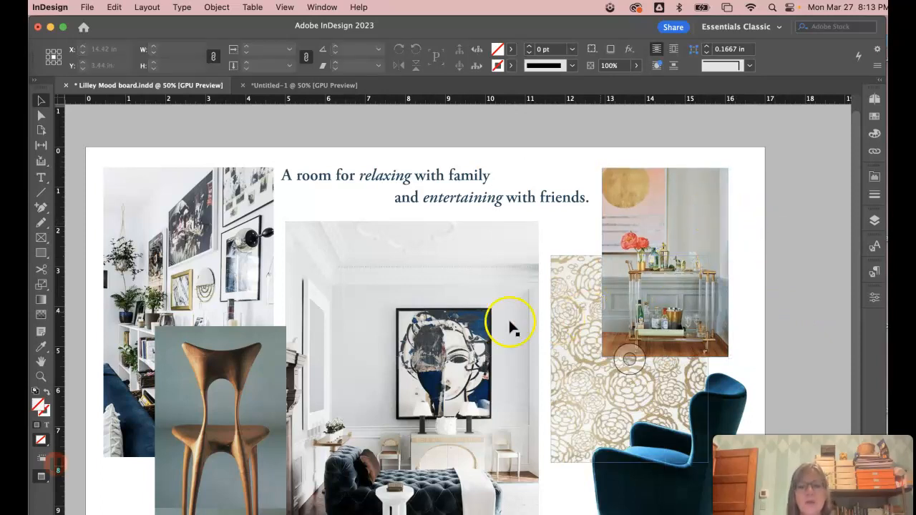
# - Restore Normal mode and move the wooden chair off the bookshelf image to about X 0.27 in, Y 10.77 in
pyautogui.click(370, 284)
pyautogui.press('w')
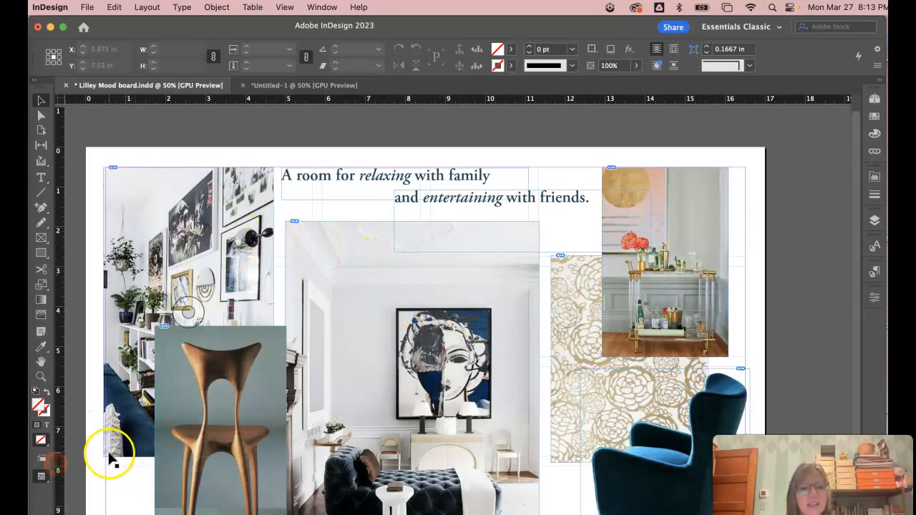
pyautogui.moveTo(262, 348); pyautogui.dragTo(147, 478)
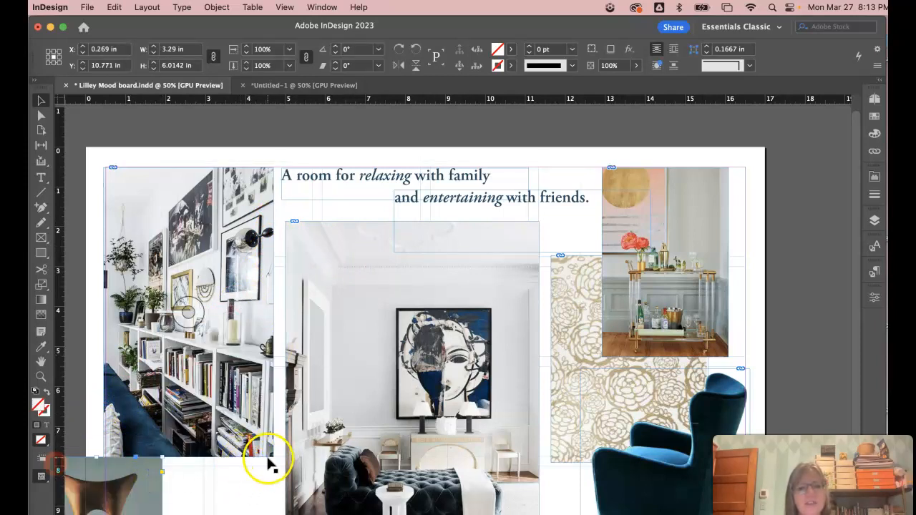
# - Compare the finished board's image alignment with the margins and grid in Normal and Preview modes
pyautogui.scroll(-3, 466, 394)
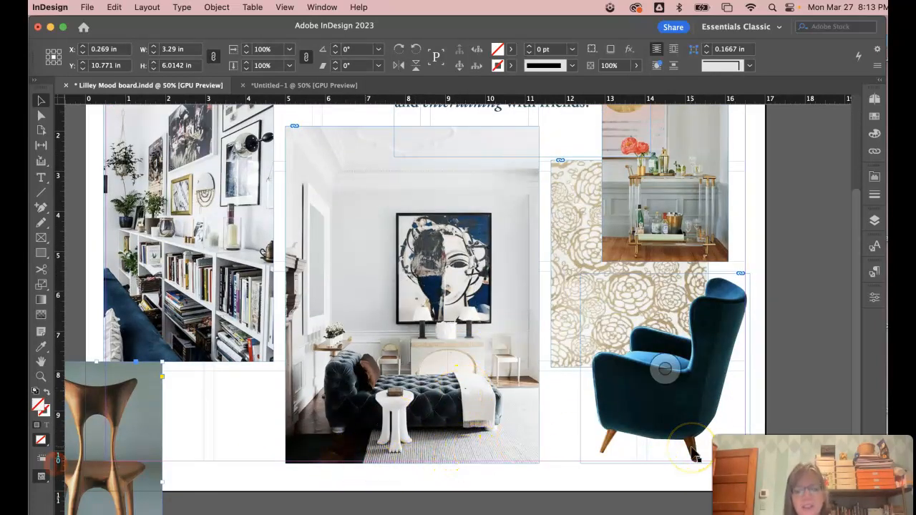
pyautogui.scroll(2, 572, 357)
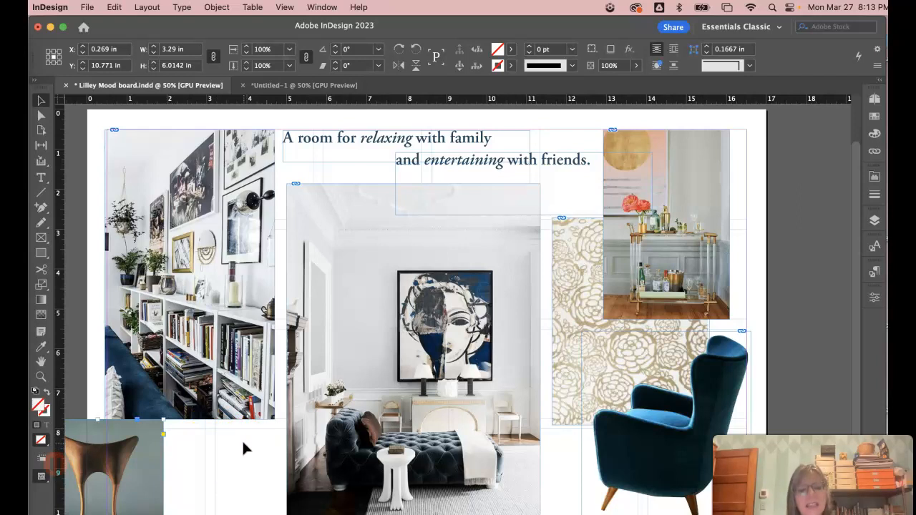
pyautogui.press('w')
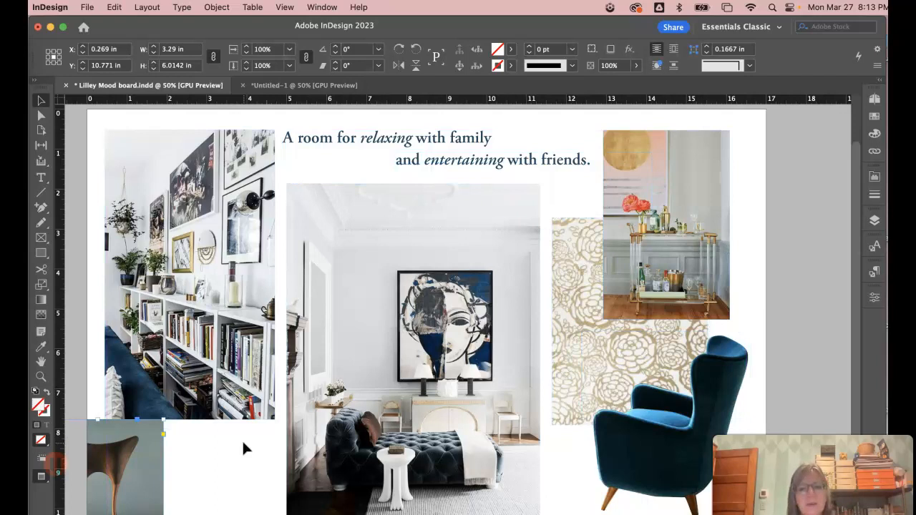
pyautogui.press('w')
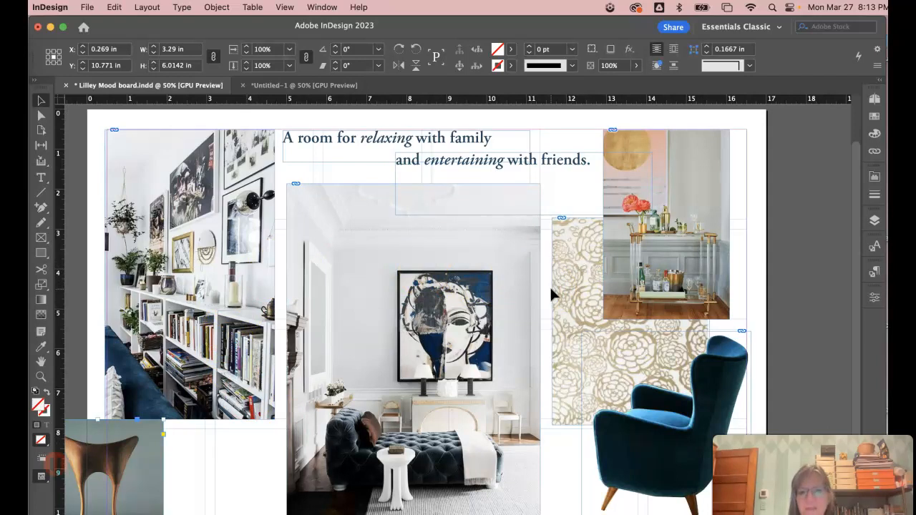
pyautogui.press('w')
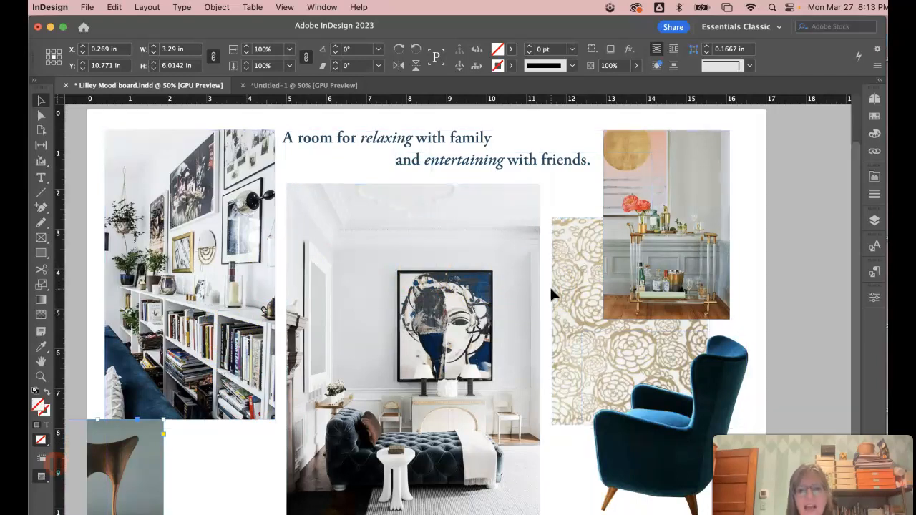
# - Try the floral wallpaper swatch higher behind the bar cart image, at about Y 4.53 in, and shift it back down
pyautogui.moveTo(576, 254); pyautogui.dragTo(576, 227)
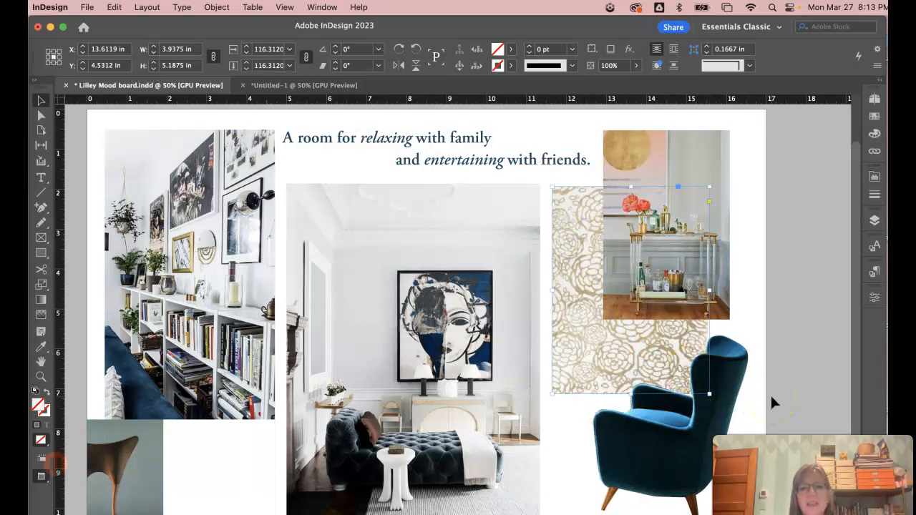
pyautogui.click(624, 280)
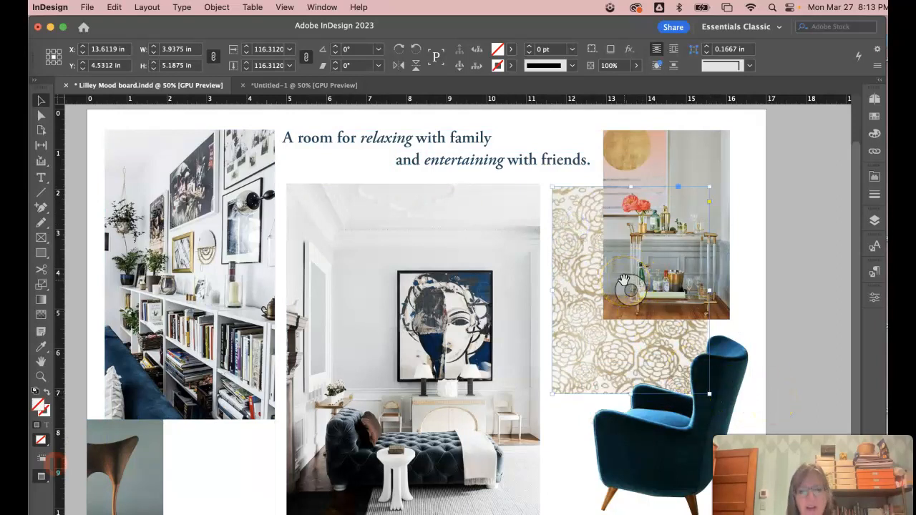
pyautogui.scroll(2, 624, 279)
pyautogui.moveTo(591, 250); pyautogui.dragTo(591, 271)
pyautogui.click(753, 292)
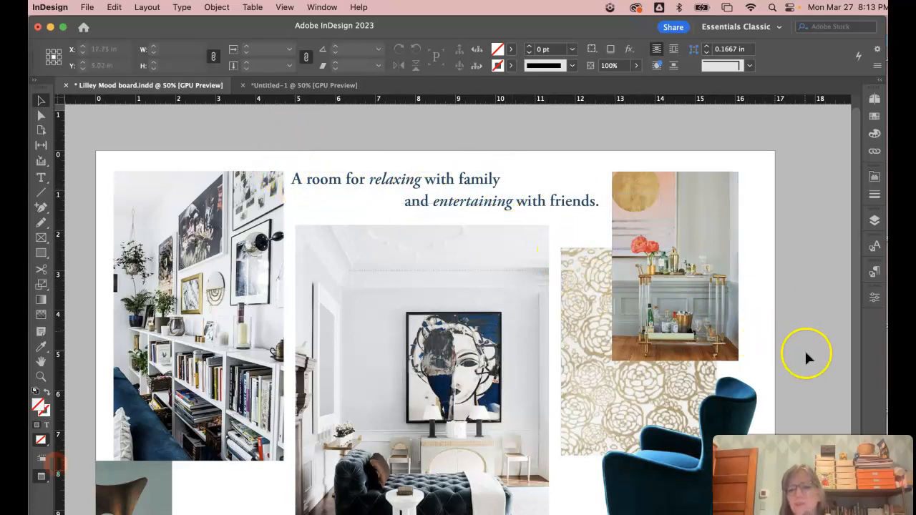
# - Adjust the floral wallpaper swatch vertically behind the bar cart image to about Y 4.79 in
pyautogui.scroll(-3, 769, 374)
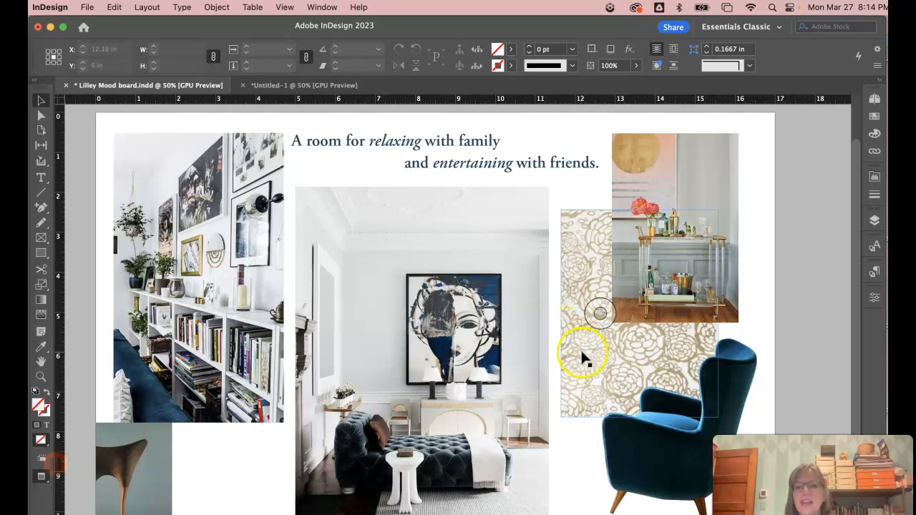
pyautogui.moveTo(583, 358); pyautogui.dragTo(583, 369)
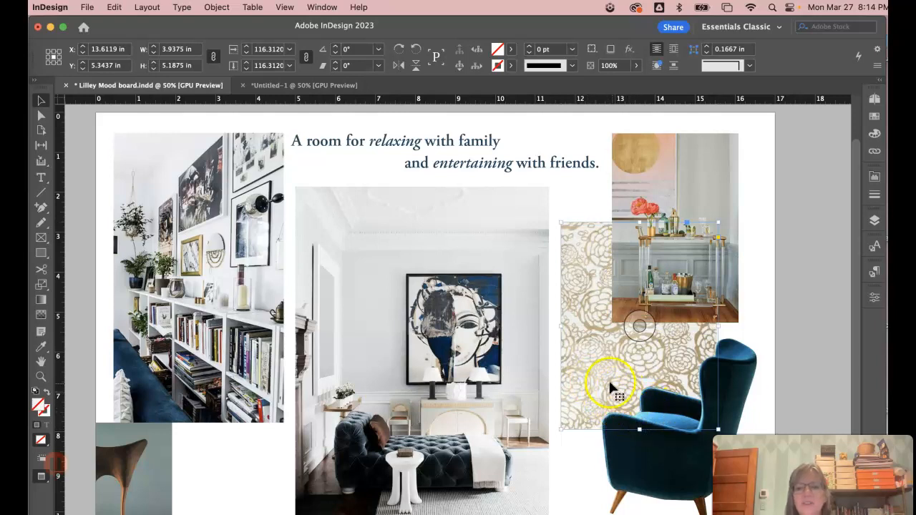
pyautogui.moveTo(602, 375); pyautogui.dragTo(602, 355)
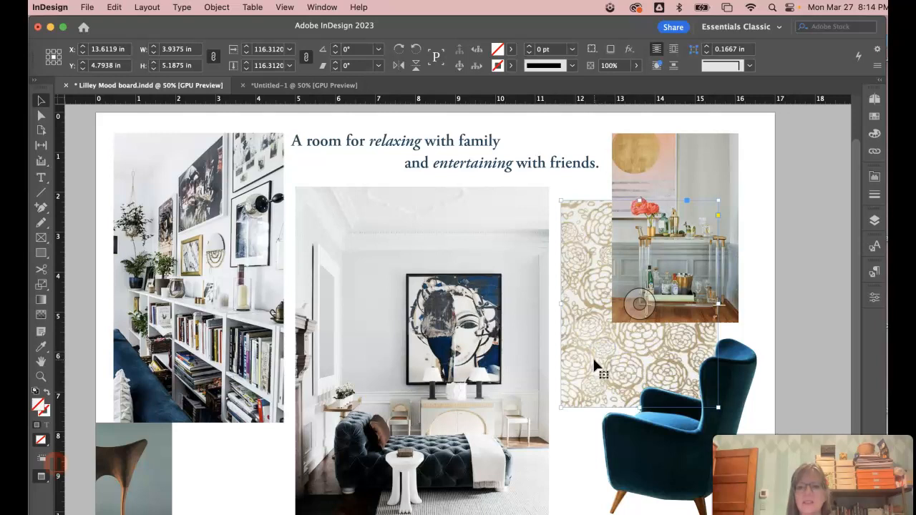
pyautogui.click(784, 368)
pyautogui.click(761, 421)
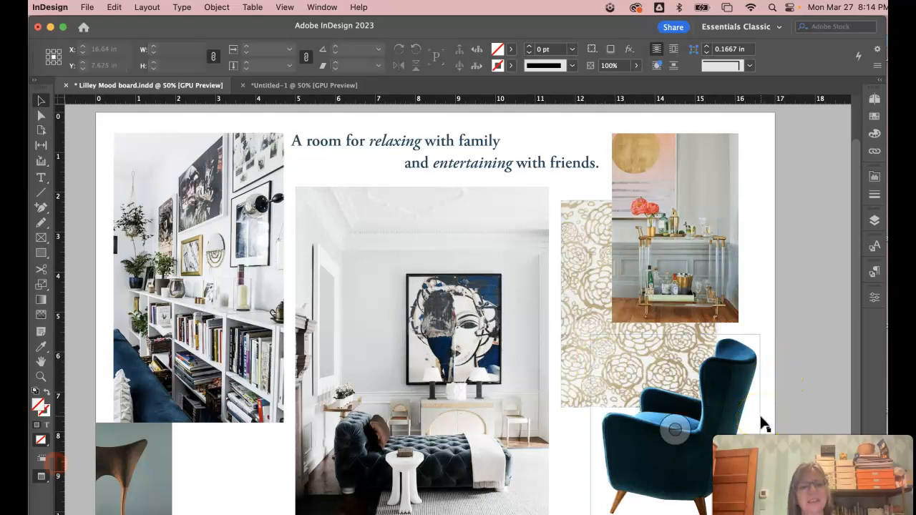
# - Move the grey-background wooden chair over the bookshelf image to about X 3.65 in, Y 7.80 in, filling its frame proportionally
pyautogui.moveTo(141, 452); pyautogui.dragTo(257, 434)
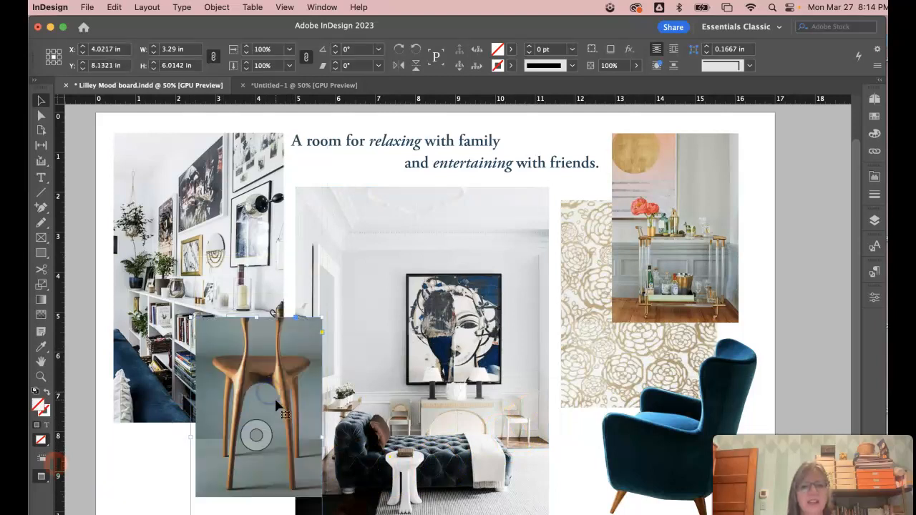
pyautogui.press('alt+shift+super+c')
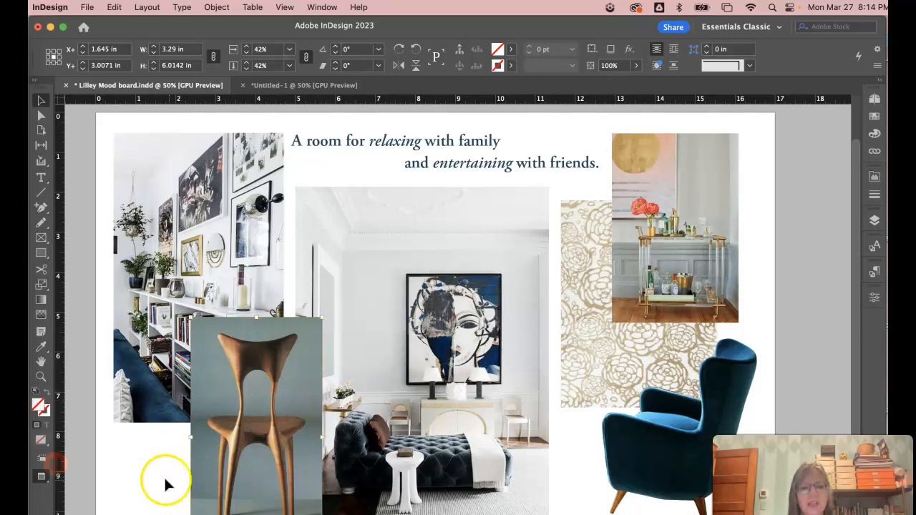
pyautogui.click(161, 475)
pyautogui.moveTo(226, 445); pyautogui.dragTo(211, 430)
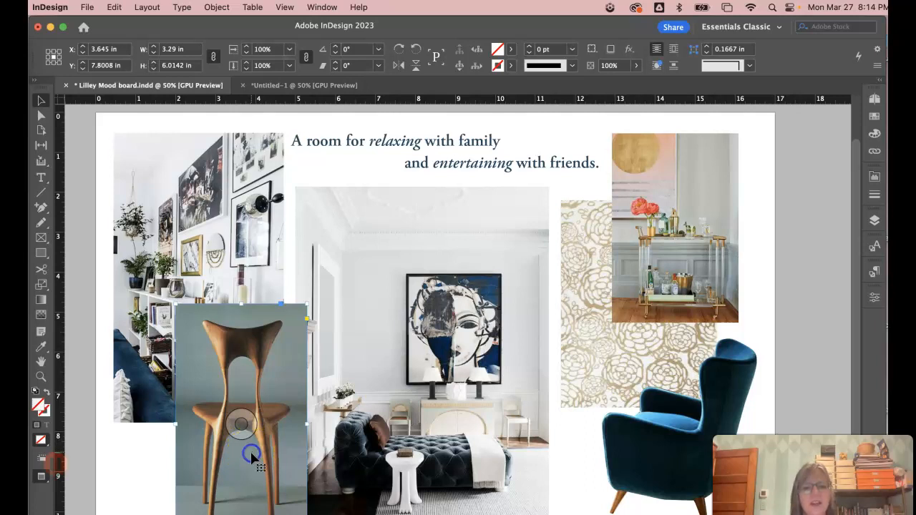
pyautogui.click(117, 458)
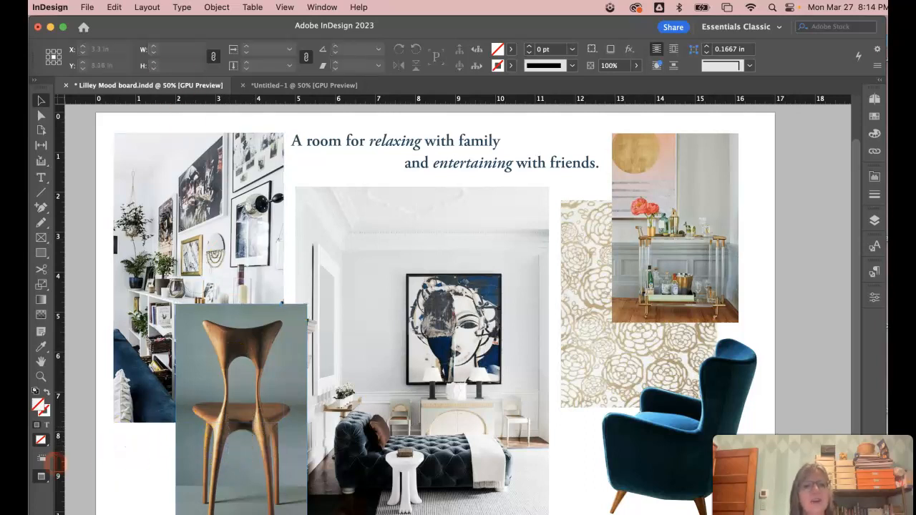
# - Place chair wood.png over the living room image at about 4.86 in wide and 8.88 in high
pyautogui.click(86, 7)
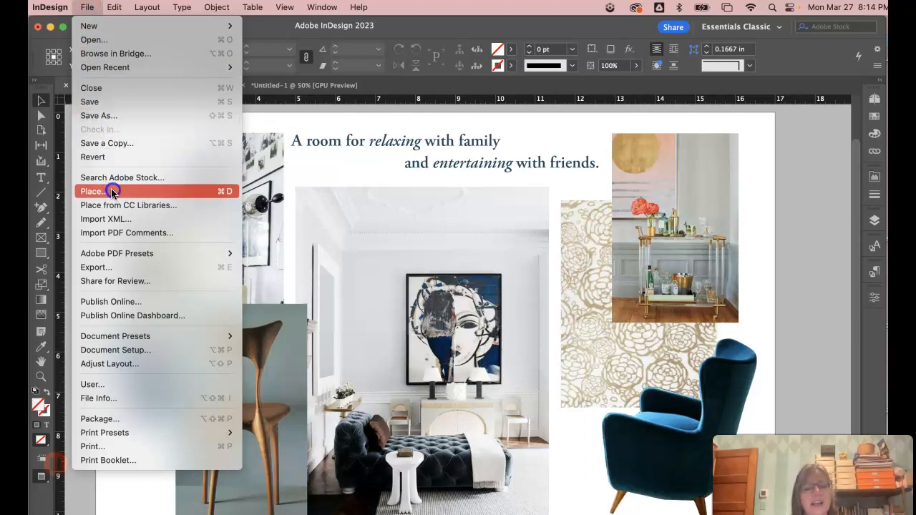
pyautogui.click(112, 191)
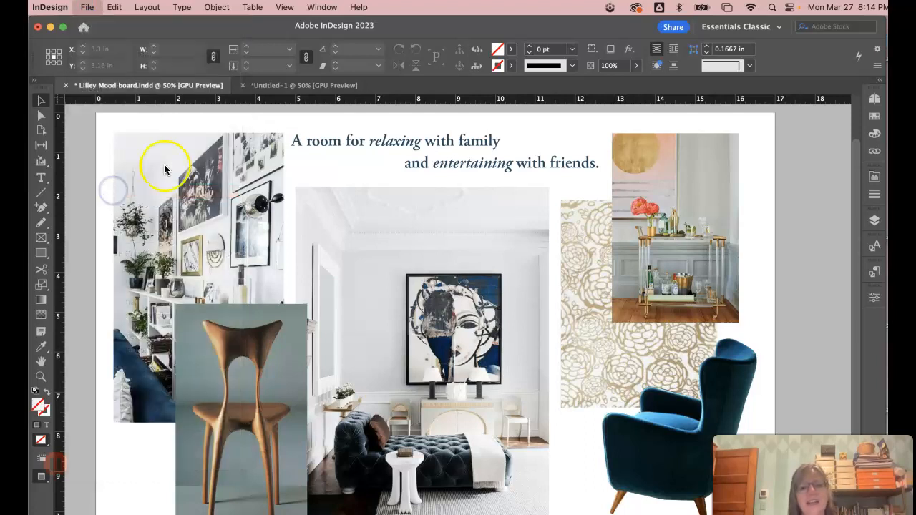
pyautogui.press('super+d')
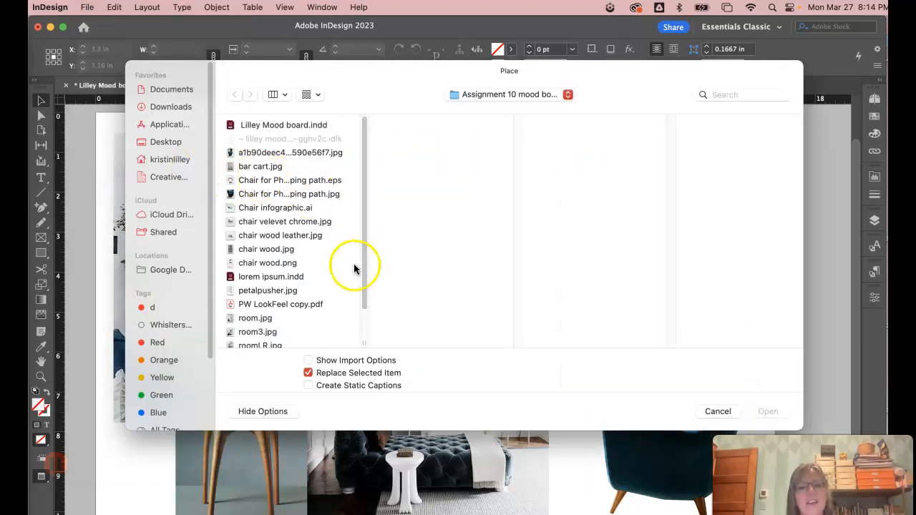
pyautogui.click(278, 264)
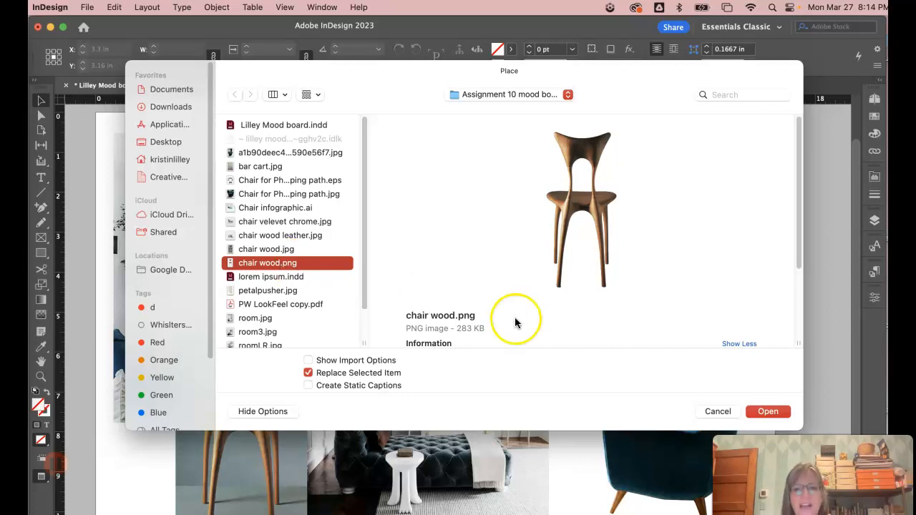
pyautogui.click(769, 410)
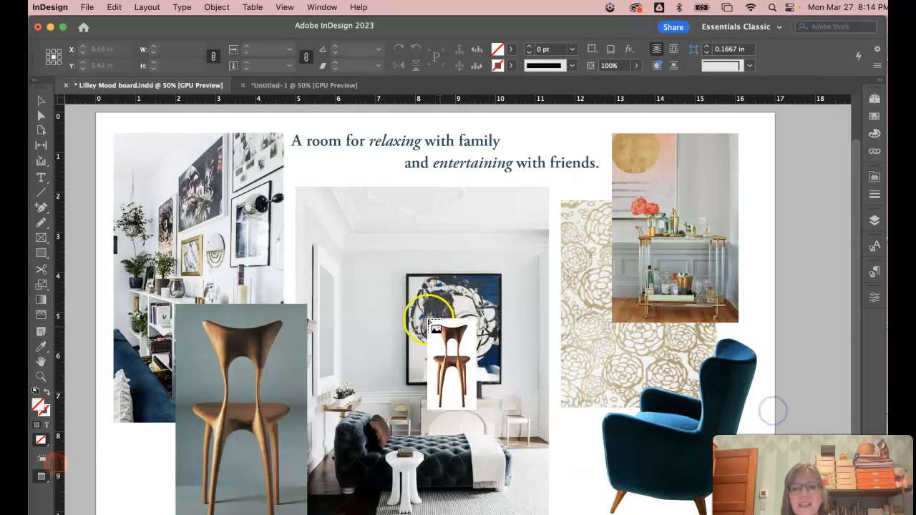
pyautogui.moveTo(408, 306); pyautogui.dragTo(601, 464)
# - Delete the grey-background chair image and move the cutout wooden chair over the bookshelf image to about X 3.59 in, Y 8.69 in
pyautogui.click(229, 378)
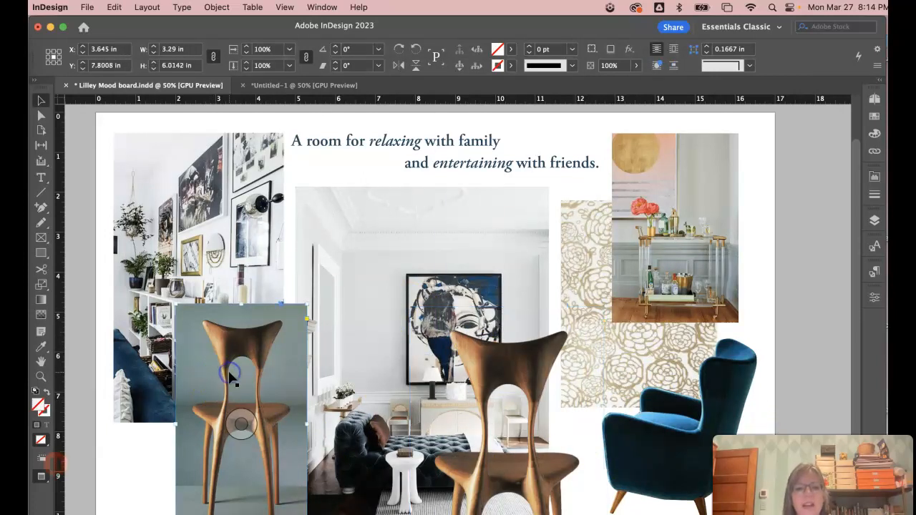
pyautogui.press('Delete')
pyautogui.moveTo(512, 379); pyautogui.dragTo(248, 372)
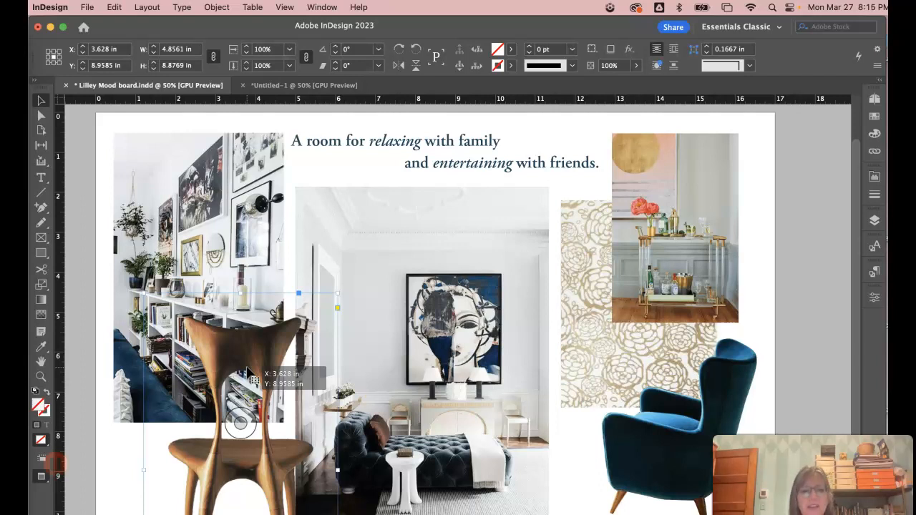
pyautogui.moveTo(247, 372); pyautogui.dragTo(247, 373)
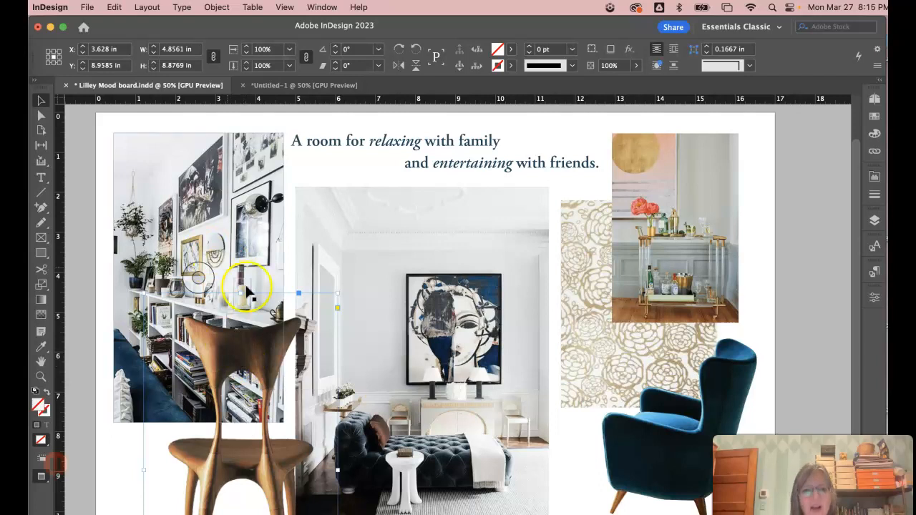
pyautogui.moveTo(243, 473); pyautogui.dragTo(243, 458)
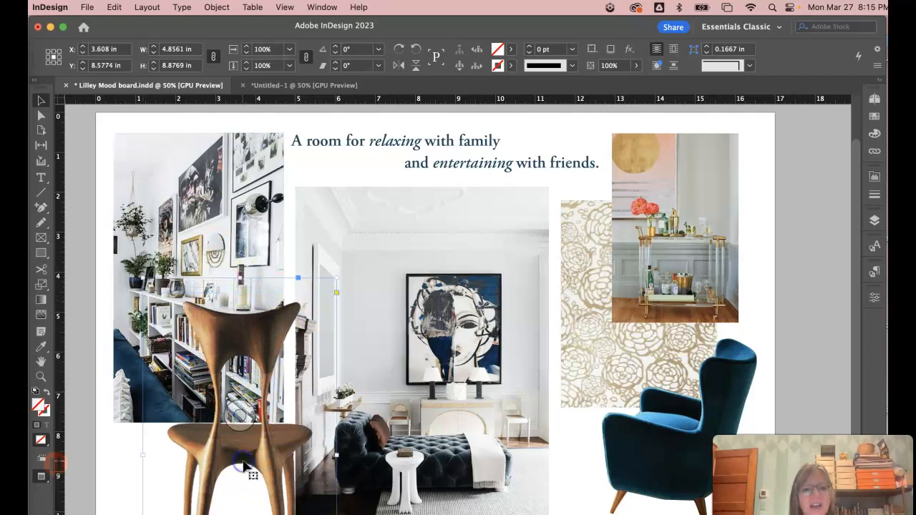
pyautogui.scroll(-3, 242, 459)
pyautogui.moveTo(247, 418)
pyautogui.mouseDown()
pyautogui.moveTo(240, 390)
pyautogui.moveTo(250, 413)
pyautogui.mouseUp()
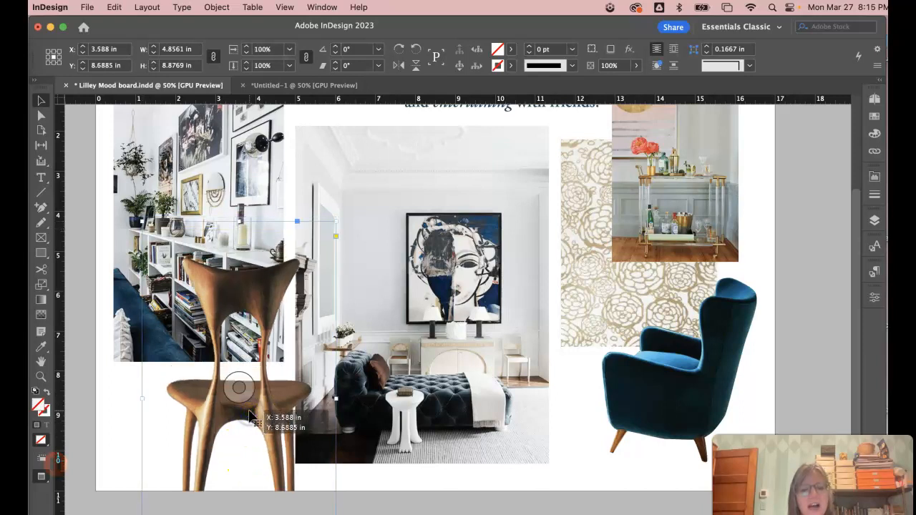
pyautogui.click(391, 481)
pyautogui.click(349, 475)
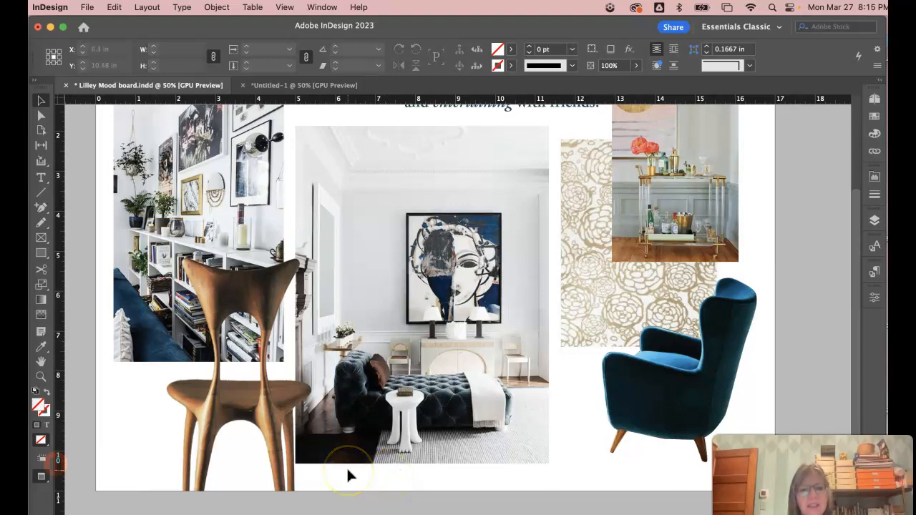
pyautogui.click(300, 477)
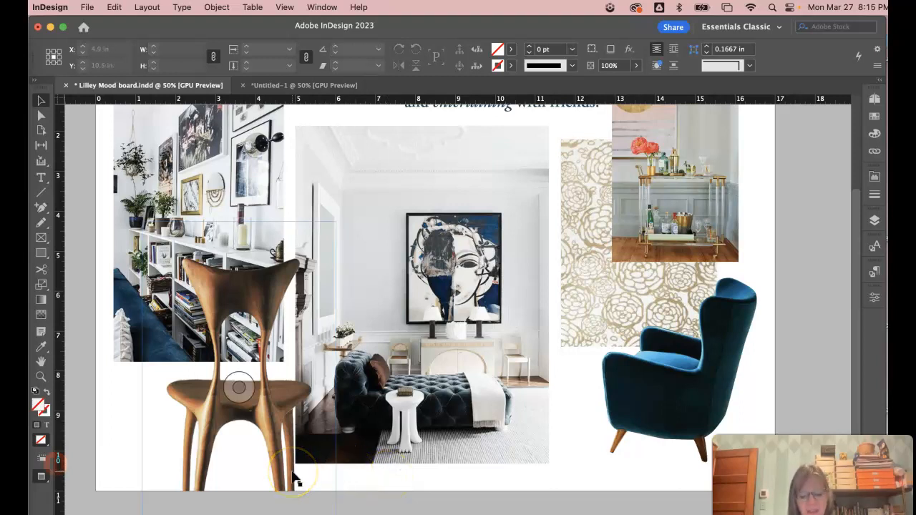
# - Scale the cutout wooden chair to 73% and position it over the bookshelf image at about X 3.40 in, Y 7.76 in
pyautogui.hscroll(1, 292, 478)
pyautogui.moveTo(185, 433); pyautogui.dragTo(177, 341)
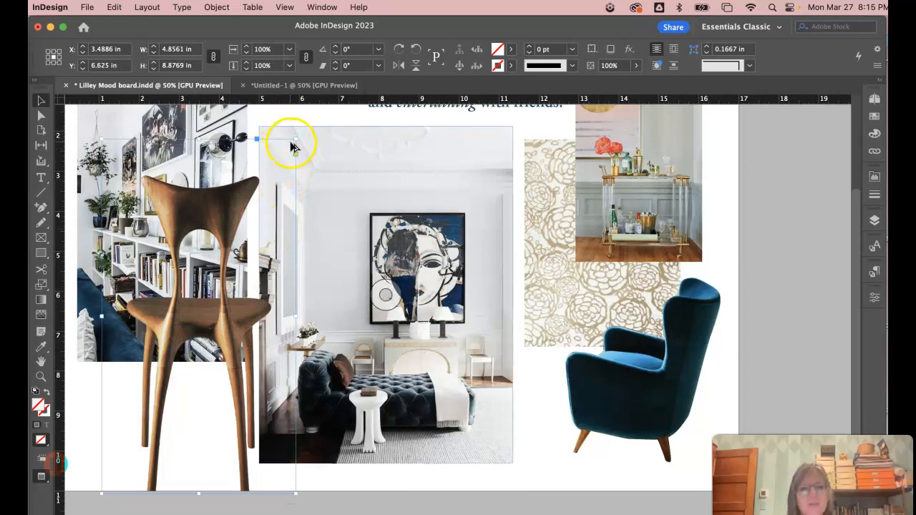
pyautogui.moveTo(296, 139); pyautogui.dragTo(256, 187)
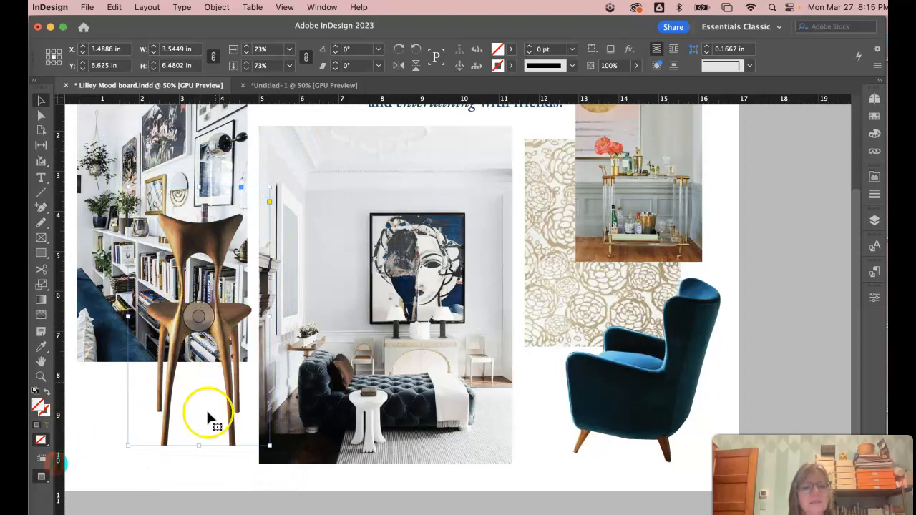
pyautogui.moveTo(218, 330); pyautogui.dragTo(215, 380)
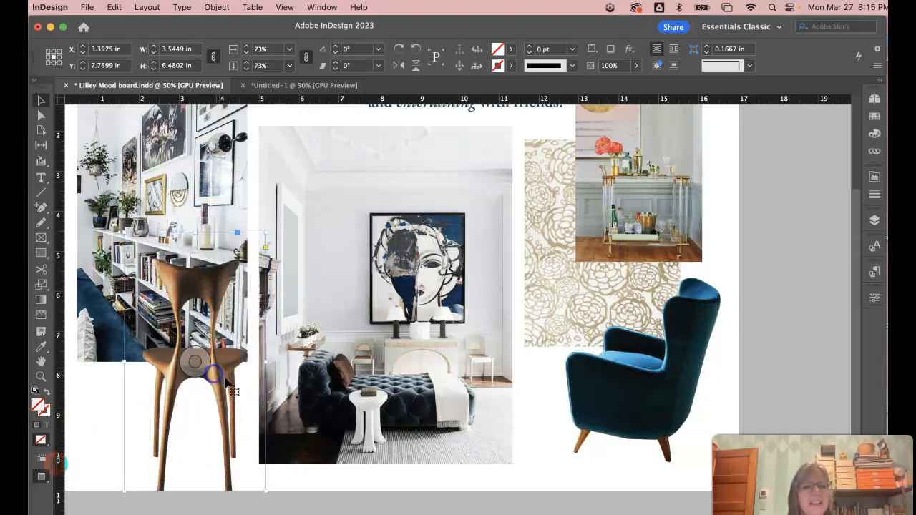
pyautogui.hscroll(-5, 280, 380)
pyautogui.hscroll(1, 282, 386)
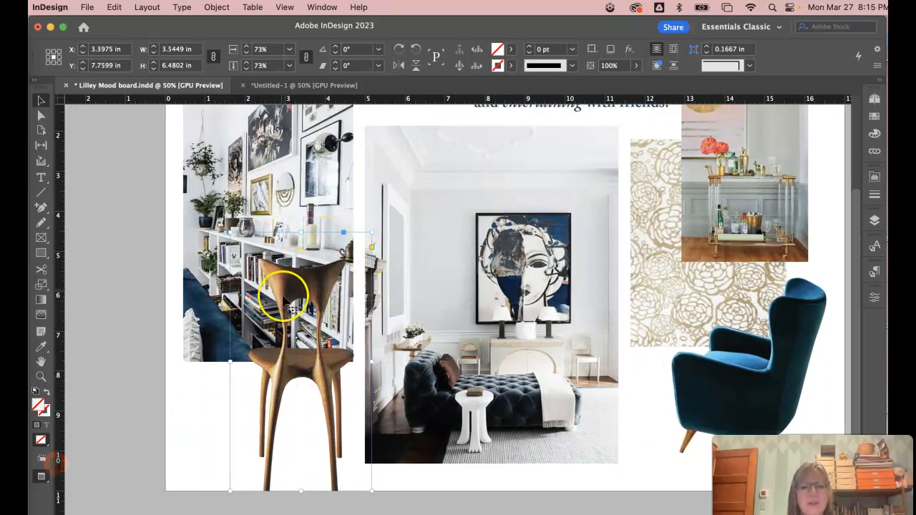
# - Try the cutout chair at both sides of the living room image, returning it to the bookshelf at about X 3.08 in, Y 8.03 in
pyautogui.moveTo(323, 286); pyautogui.dragTo(609, 330)
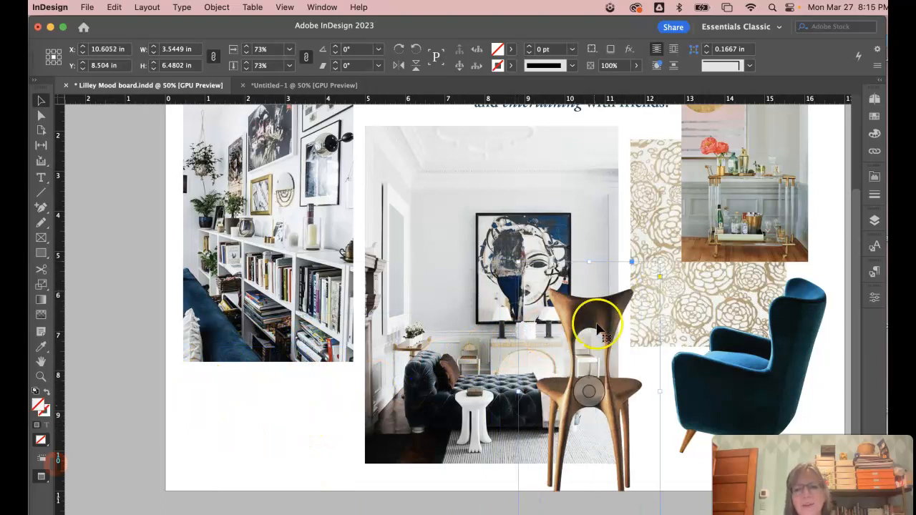
pyautogui.scroll(3, 606, 372)
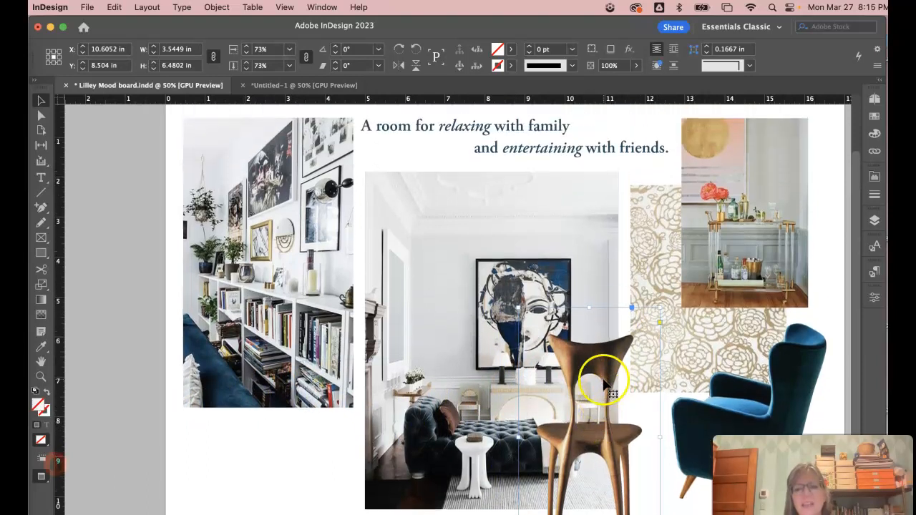
pyautogui.moveTo(603, 369); pyautogui.dragTo(405, 248)
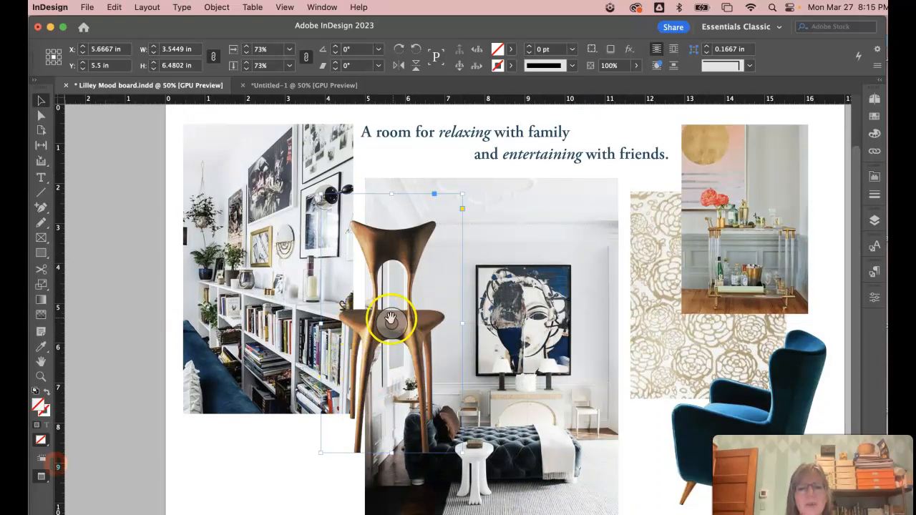
pyautogui.moveTo(421, 320); pyautogui.dragTo(319, 422)
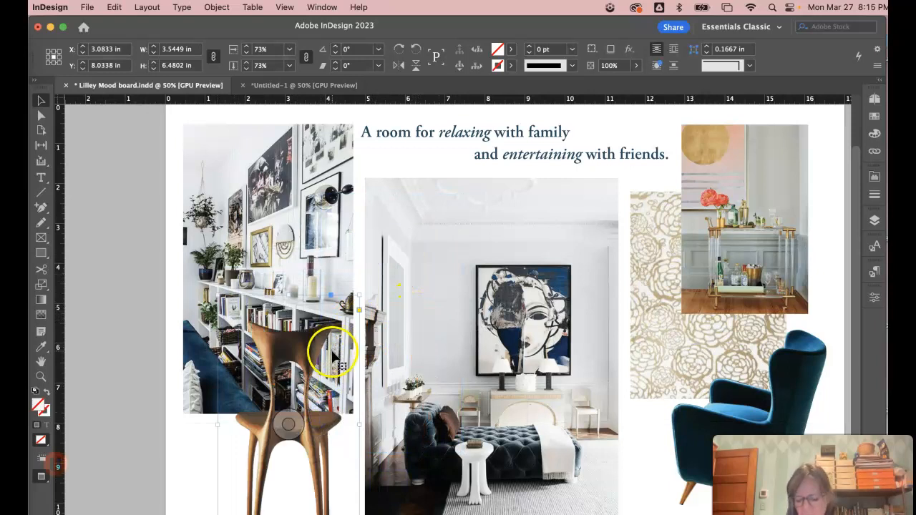
# - Enlarge the cutout wooden chair to about 94.6% and move it over the bookshelf image to about X 3.21 in, Y 8 in
pyautogui.moveTo(361, 295); pyautogui.dragTo(379, 265)
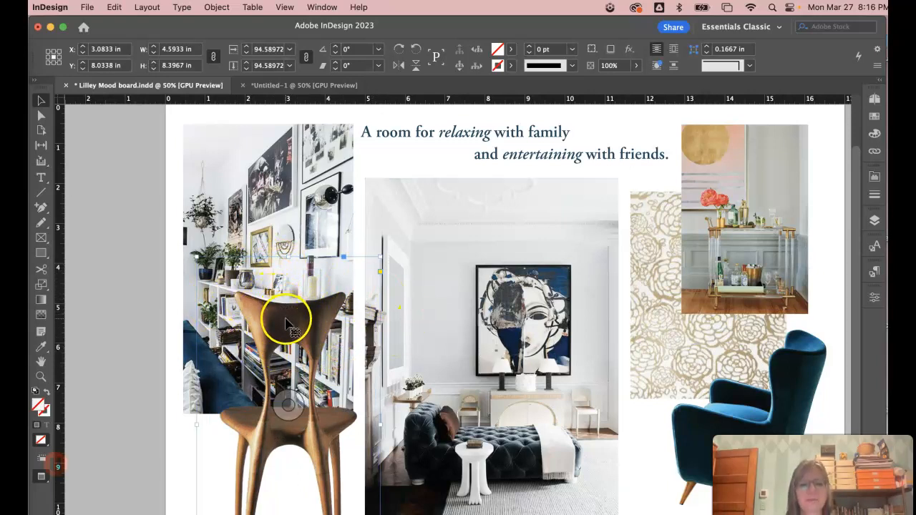
pyautogui.moveTo(291, 326)
pyautogui.mouseDown()
pyautogui.moveTo(299, 341)
pyautogui.moveTo(285, 334)
pyautogui.moveTo(299, 323)
pyautogui.mouseUp()
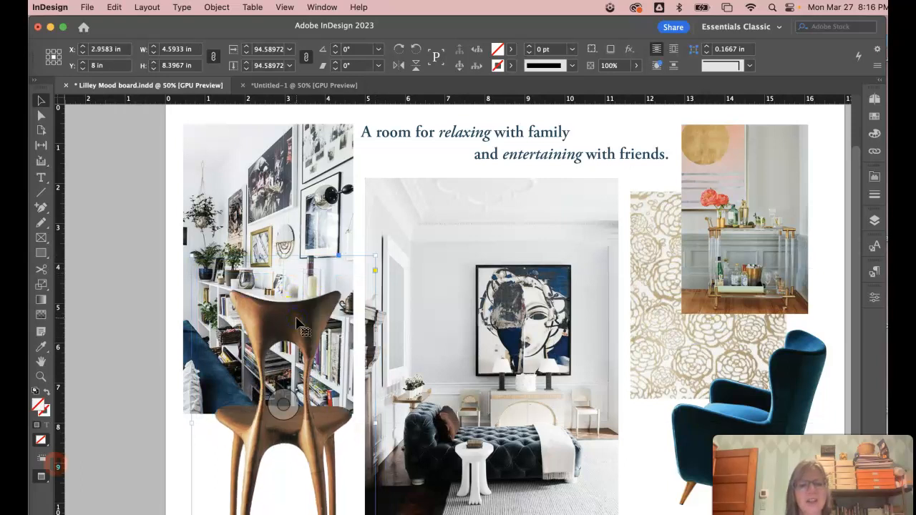
pyautogui.click(279, 320)
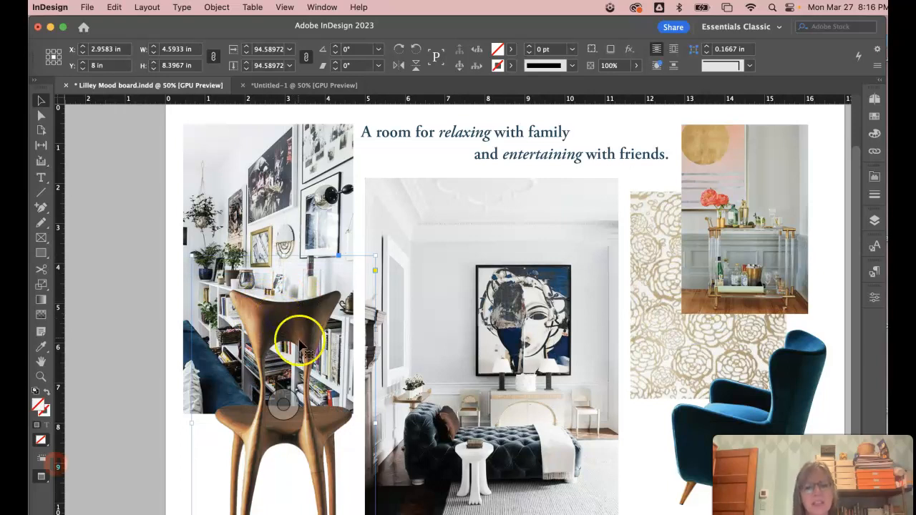
pyautogui.moveTo(277, 310); pyautogui.dragTo(284, 313)
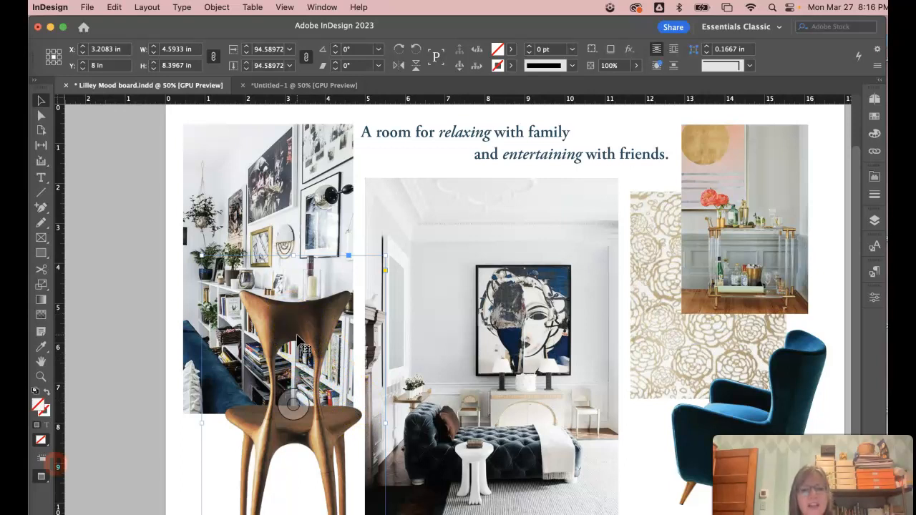
# - Adjust the bookshelf frame's height to about 7.24 in and shift the picture inside it slightly to the left
pyautogui.click(188, 306)
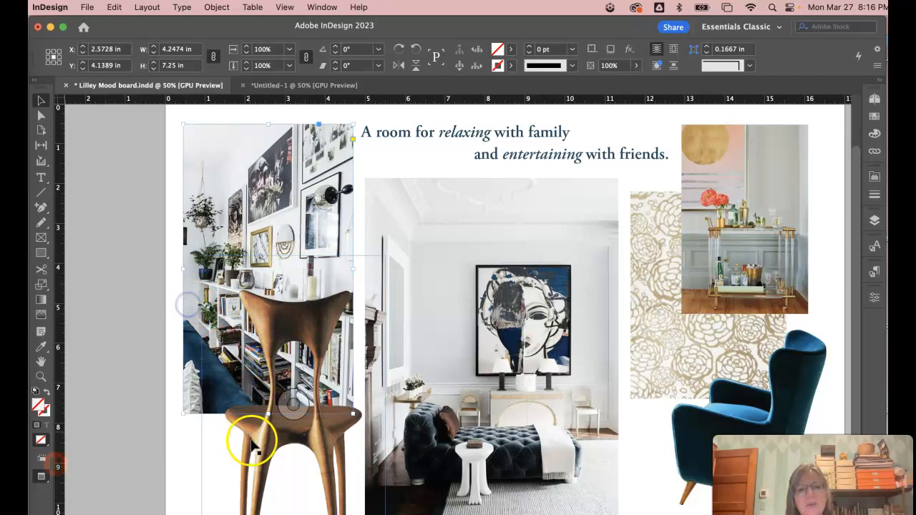
pyautogui.moveTo(268, 414)
pyautogui.mouseDown()
pyautogui.moveTo(266, 387)
pyautogui.moveTo(292, 385)
pyautogui.moveTo(265, 384)
pyautogui.moveTo(268, 414)
pyautogui.mouseUp()
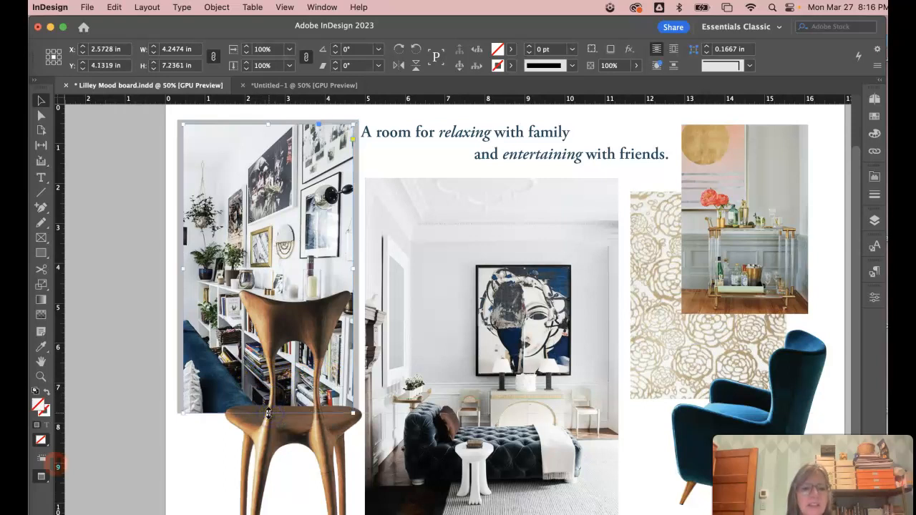
pyautogui.click(168, 454)
pyautogui.click(41, 115)
pyautogui.click(165, 161)
pyautogui.moveTo(205, 170); pyautogui.dragTo(202, 166)
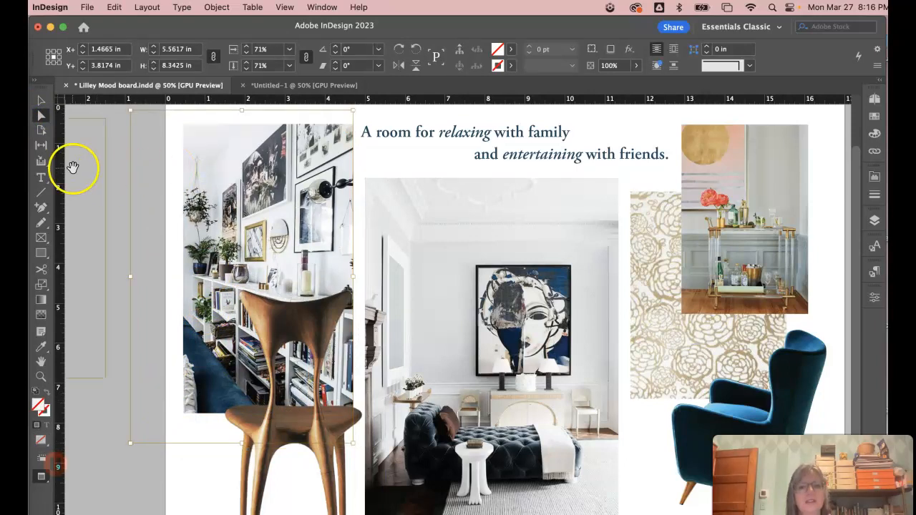
pyautogui.click(121, 167)
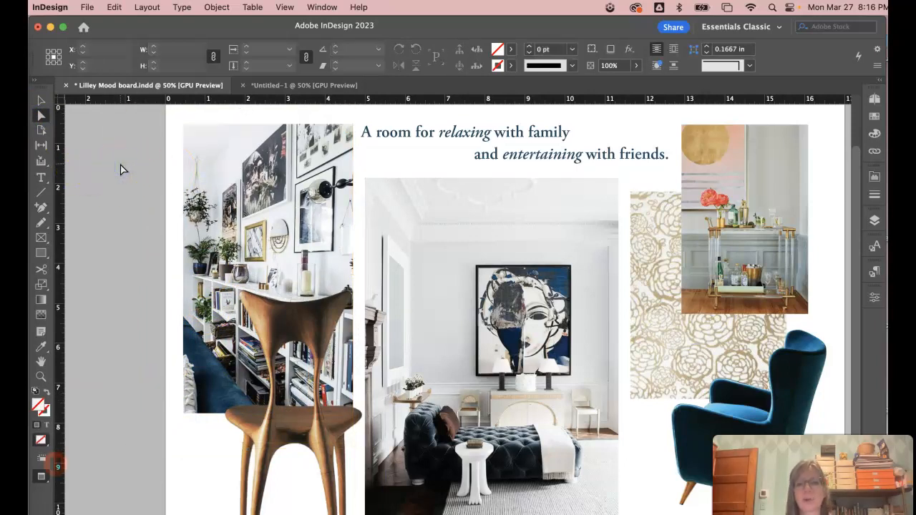
# - Try placing both headline lines over the living room image's ceiling, with the second line shifted left to about X 9.35 in, Y 3.28 in
pyautogui.hscroll(2, 341, 208)
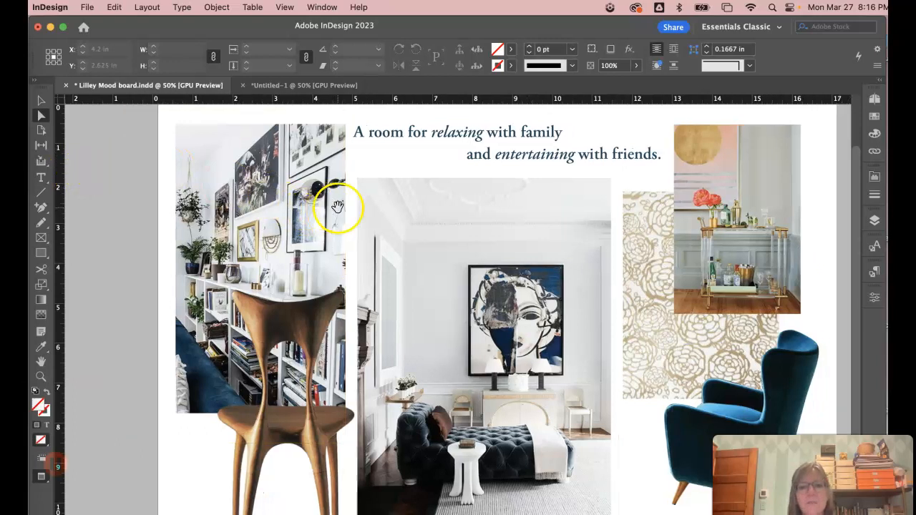
pyautogui.hscroll(1, 395, 198)
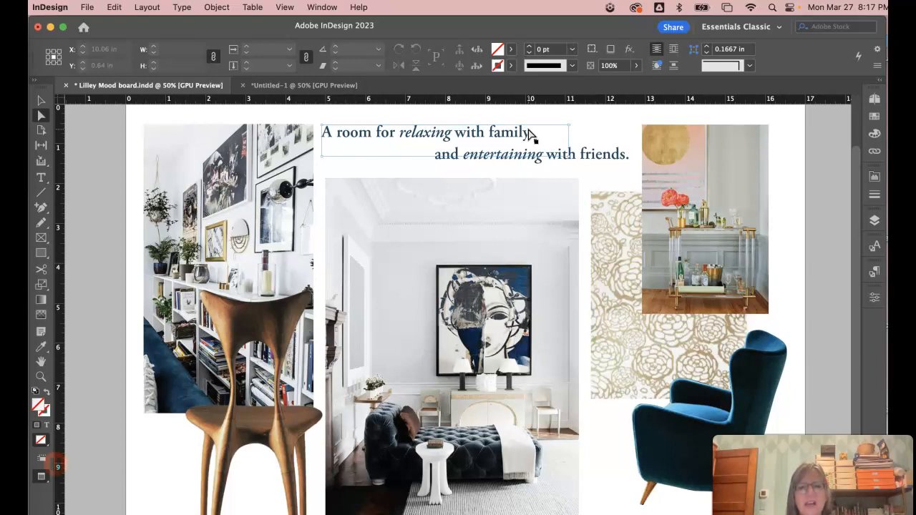
pyautogui.scroll(-1, 576, 132)
pyautogui.scroll(3, 611, 127)
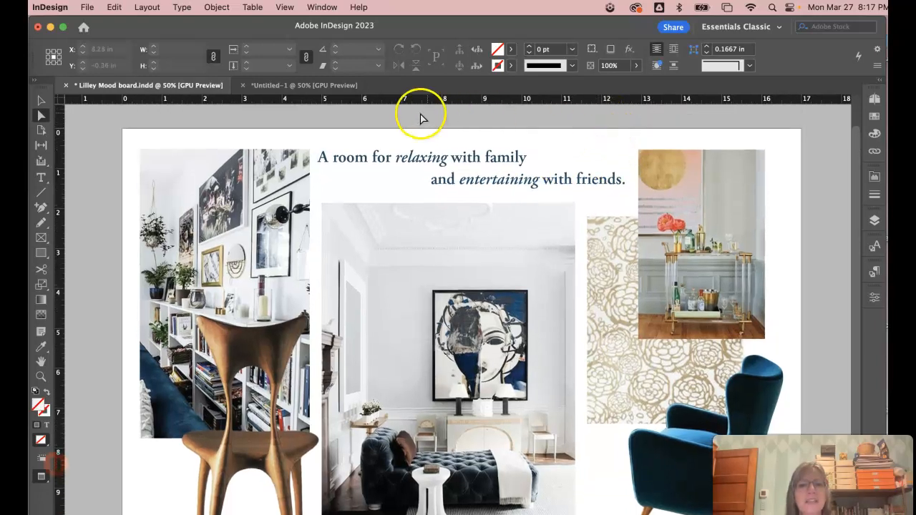
pyautogui.click(42, 100)
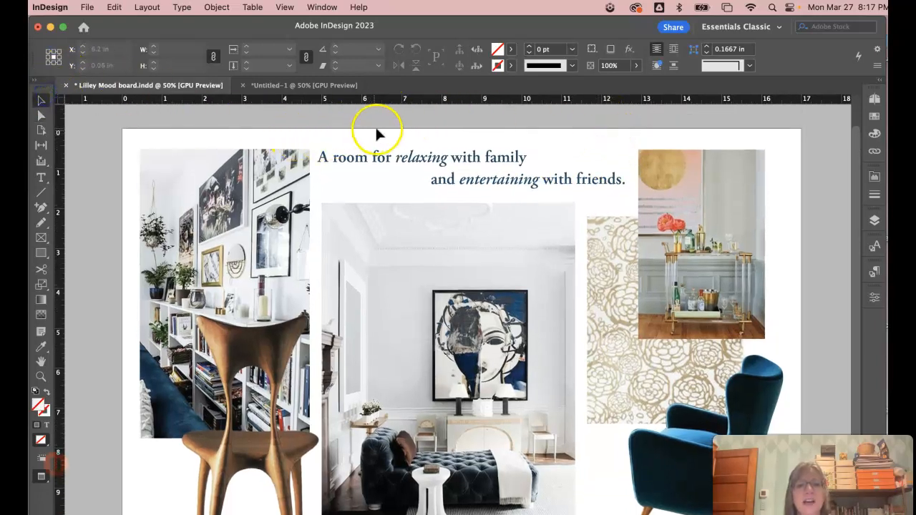
pyautogui.click(517, 183)
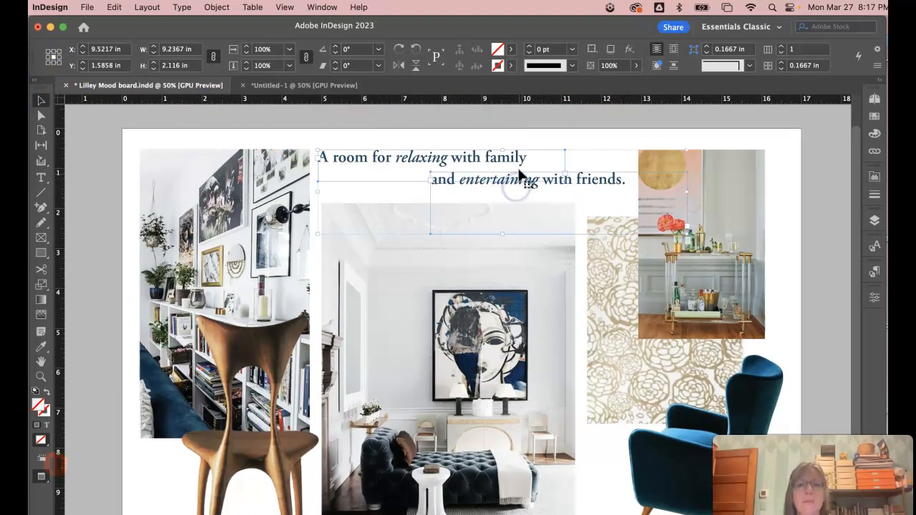
pyautogui.moveTo(510, 163); pyautogui.dragTo(510, 216)
pyautogui.click(541, 181)
pyautogui.moveTo(599, 239); pyautogui.dragTo(531, 244)
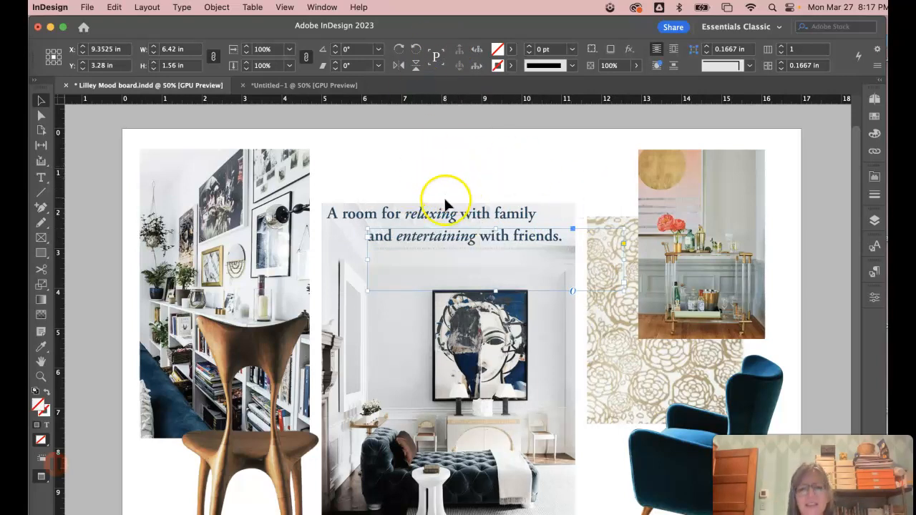
# - Undo the headline moves and deselect the headline frames
pyautogui.press('super+z')
pyautogui.press('super+z')
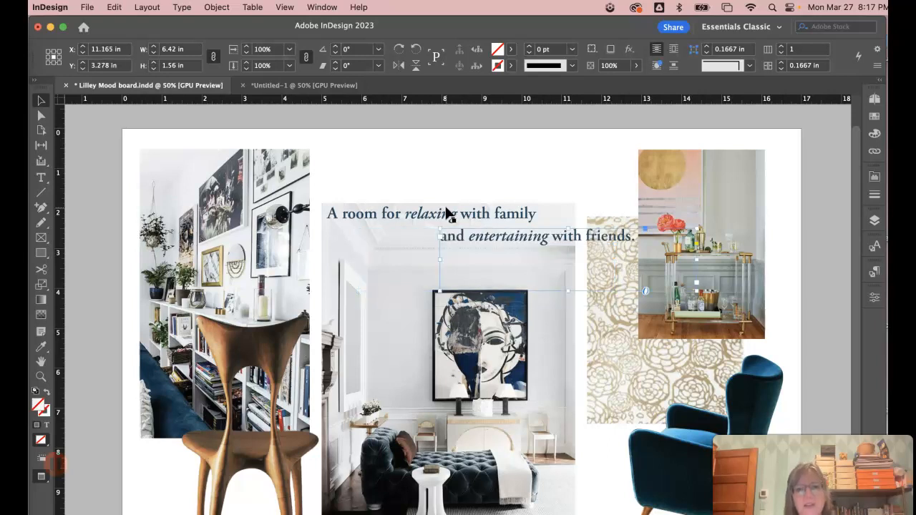
pyautogui.press('super+z')
pyautogui.press('super+z')
pyautogui.press('super+z')
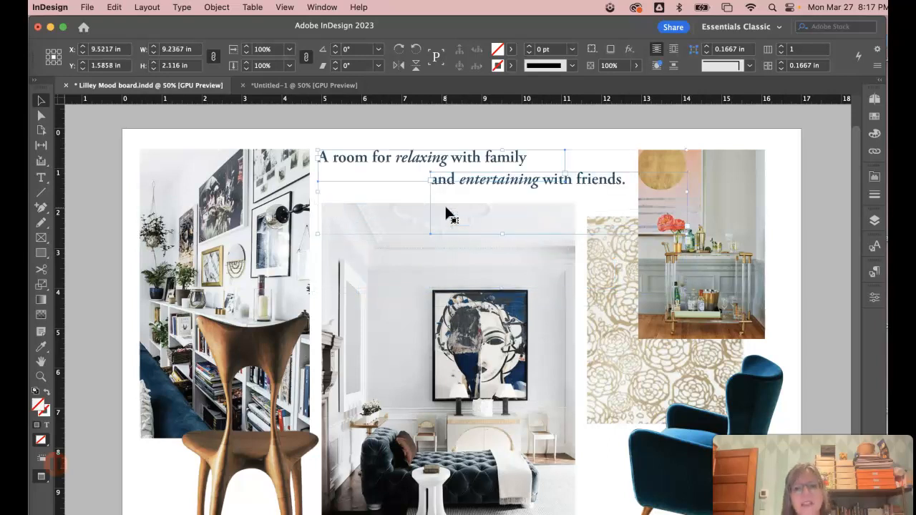
pyautogui.click(599, 139)
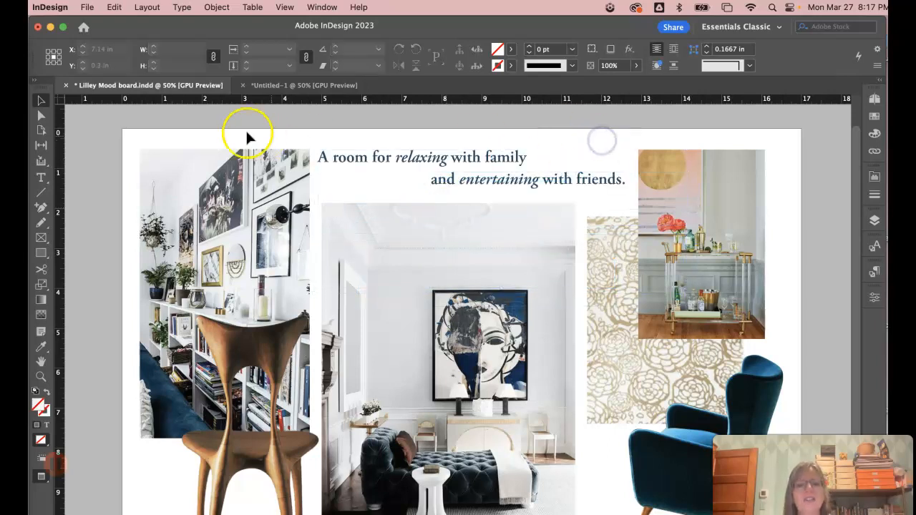
pyautogui.click(41, 177)
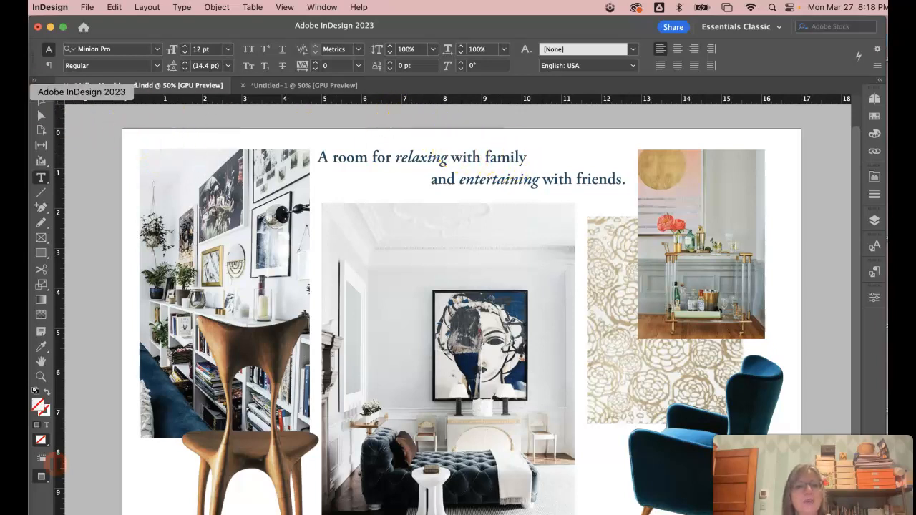
pyautogui.click(41, 100)
pyautogui.click(435, 159)
pyautogui.click(442, 145)
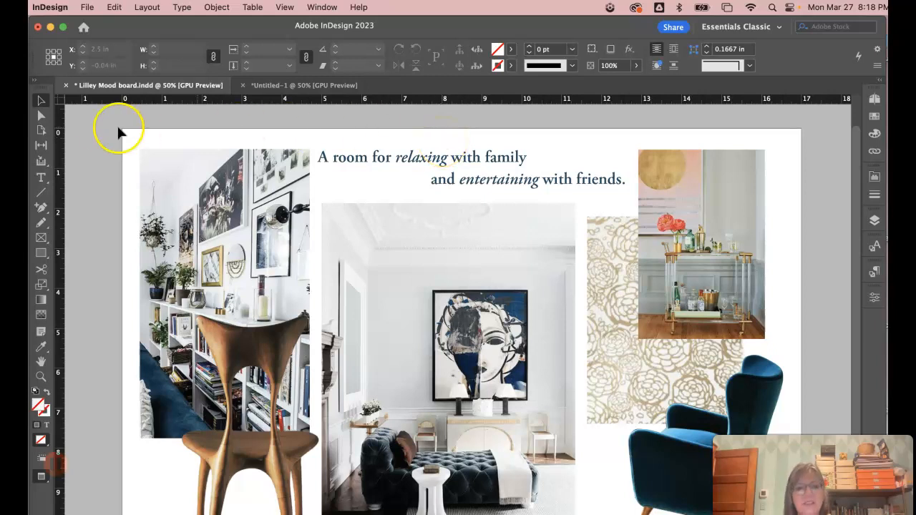
# - Create a text frame about 5.95 x 2.14 in over the living room image and copy the headline's first line
pyautogui.click(40, 180)
pyautogui.moveTo(363, 222); pyautogui.dragTo(591, 301)
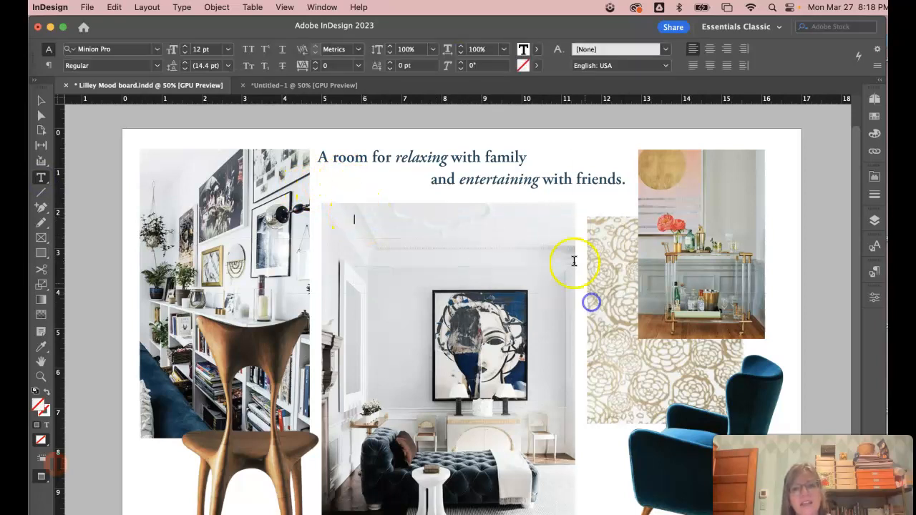
pyautogui.moveTo(317, 156); pyautogui.dragTo(597, 164)
pyautogui.press('super+c')
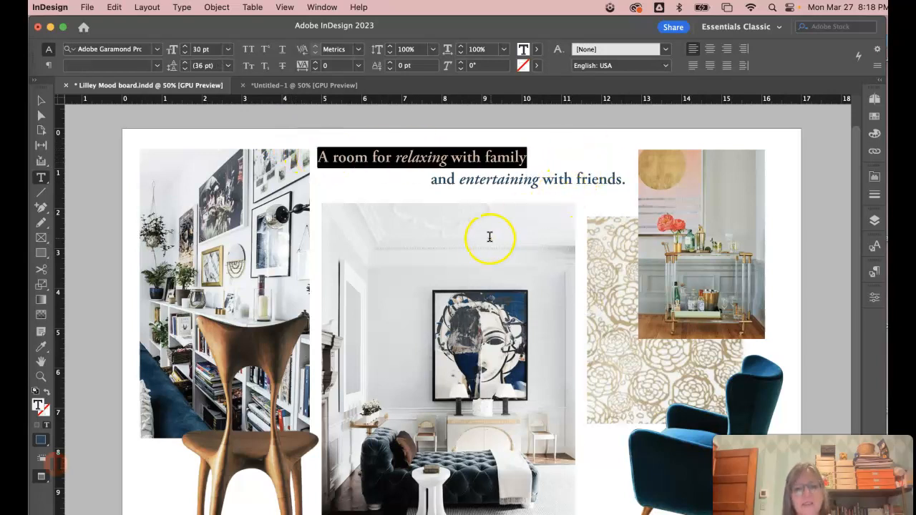
pyautogui.click(444, 247)
pyautogui.click(41, 101)
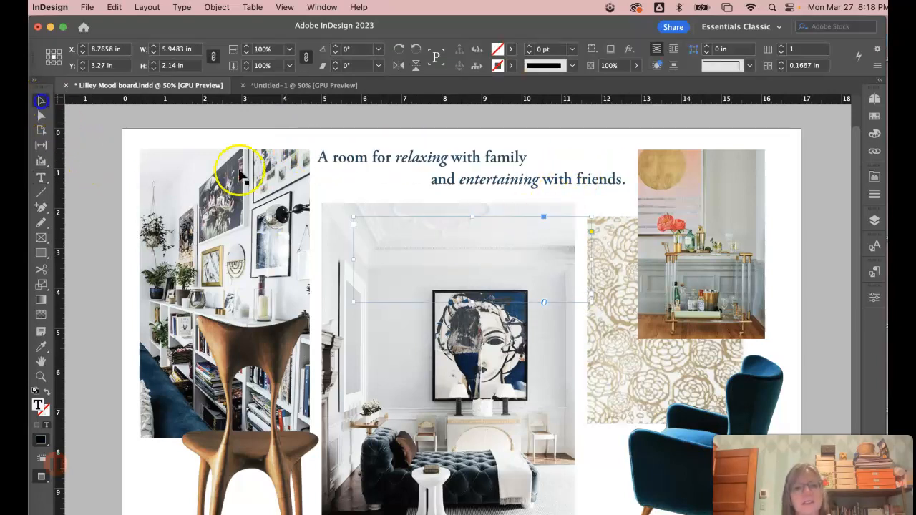
# - With frame edges shown, paste the copied line into the new text frame and shorten the frame to just fit the text
pyautogui.hscroll(2, 448, 236)
pyautogui.click(385, 208)
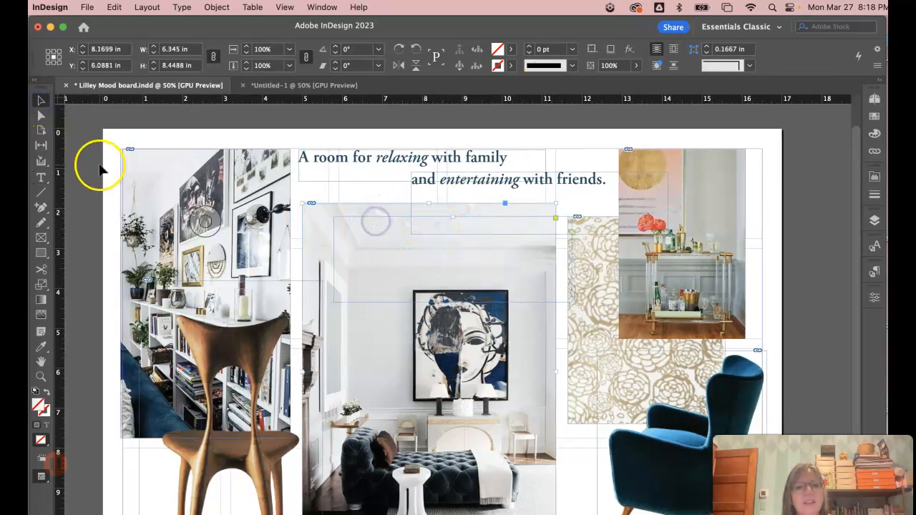
pyautogui.click(41, 178)
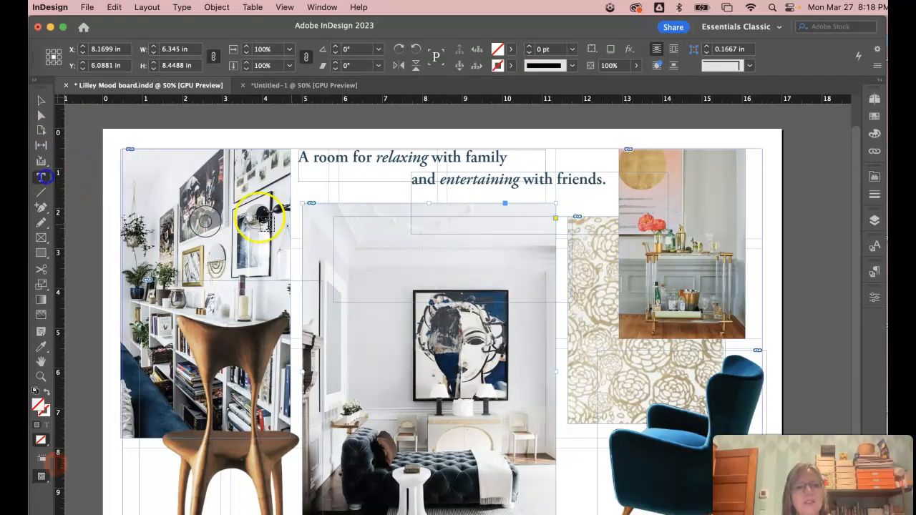
pyautogui.click(334, 225)
pyautogui.press('super+v')
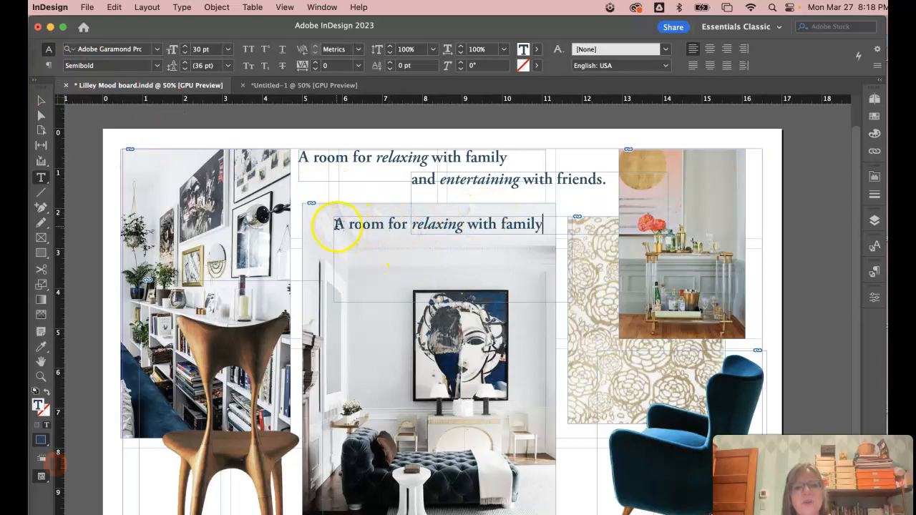
pyautogui.click(41, 101)
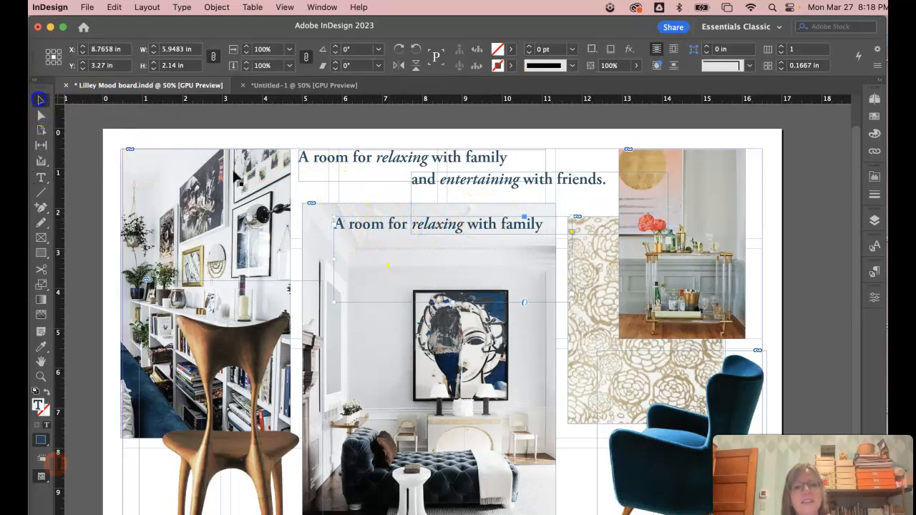
pyautogui.moveTo(453, 303); pyautogui.dragTo(445, 246)
pyautogui.click(40, 177)
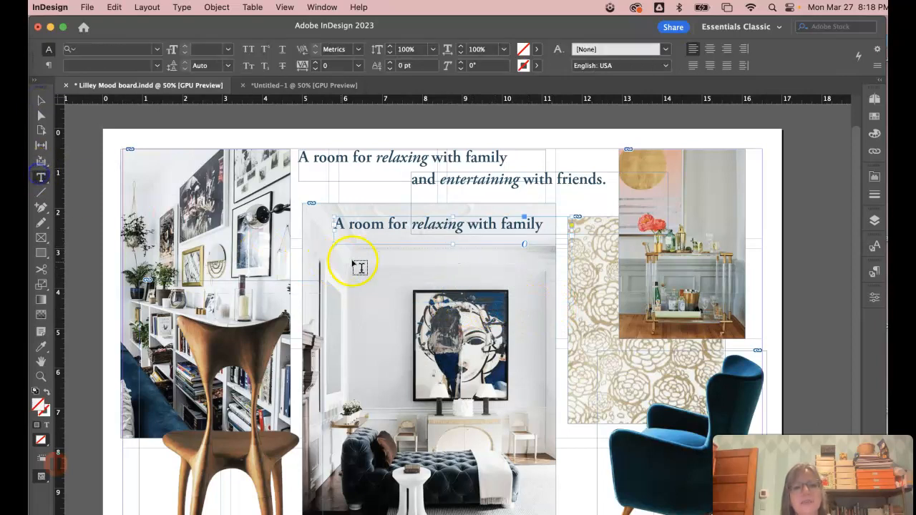
pyautogui.moveTo(380, 260); pyautogui.dragTo(572, 294)
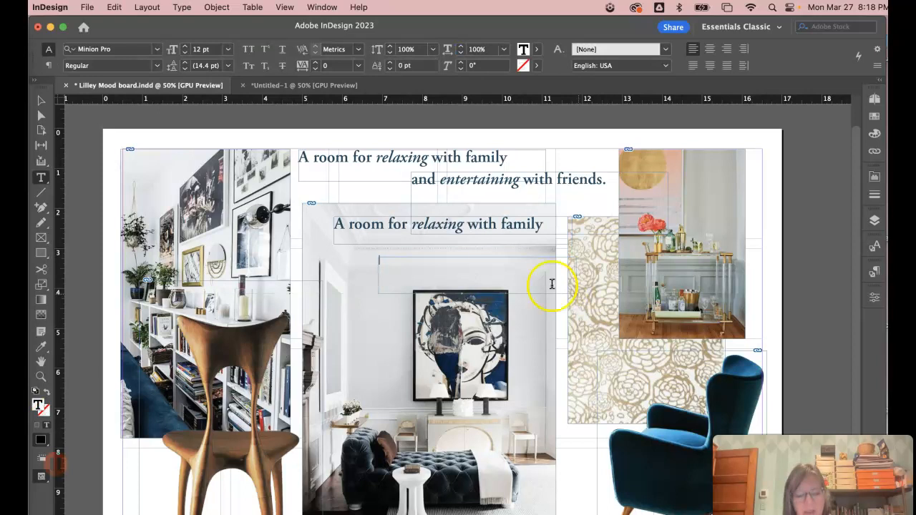
pyautogui.click(40, 99)
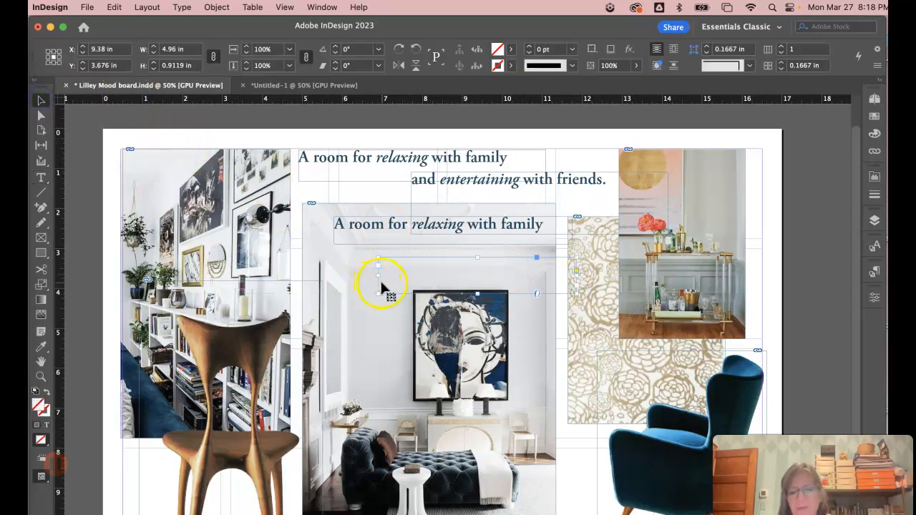
pyautogui.press('BackSpace')
# - Select the pasted headline line and browse the available fonts with previews of the selected text
pyautogui.click(41, 177)
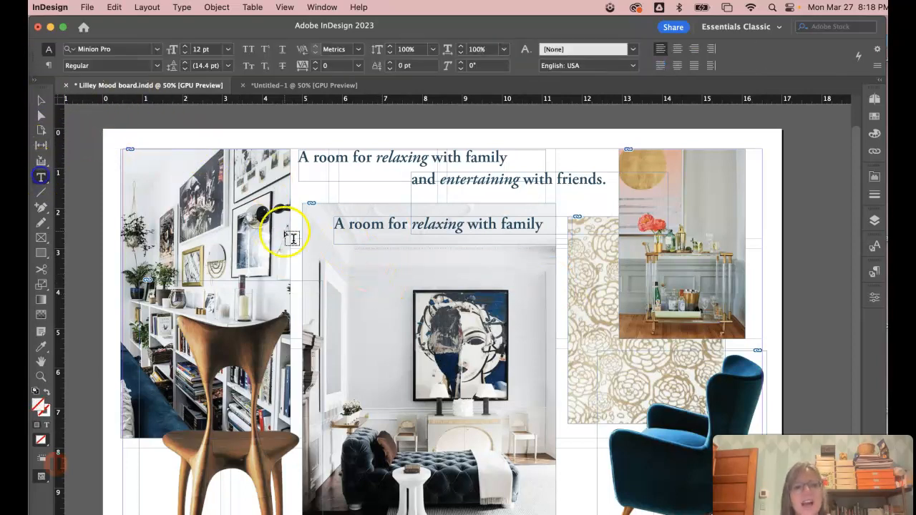
pyautogui.click(337, 226)
pyautogui.moveTo(336, 227); pyautogui.dragTo(546, 226)
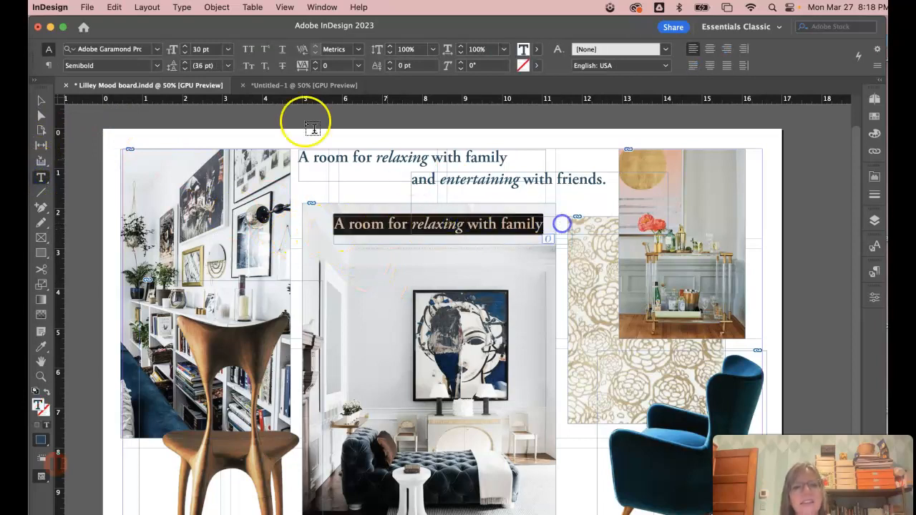
pyautogui.click(156, 50)
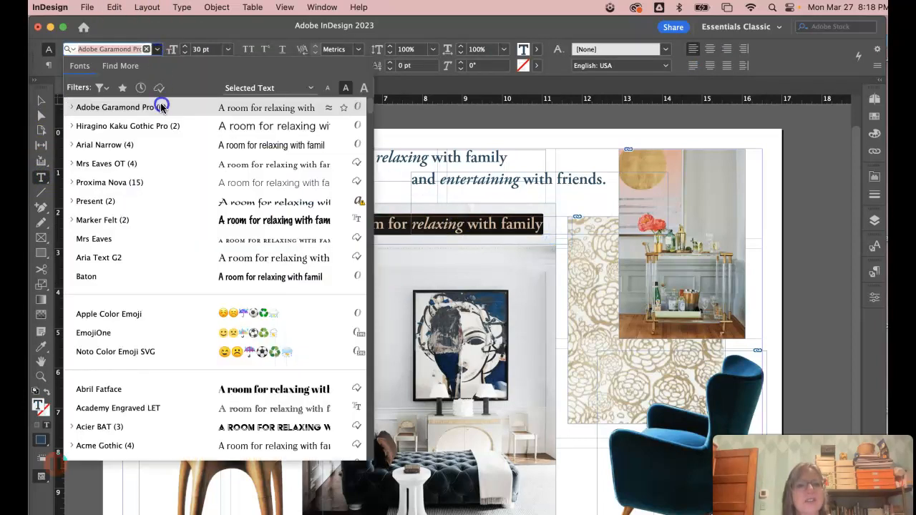
pyautogui.scroll(-3, 164, 179)
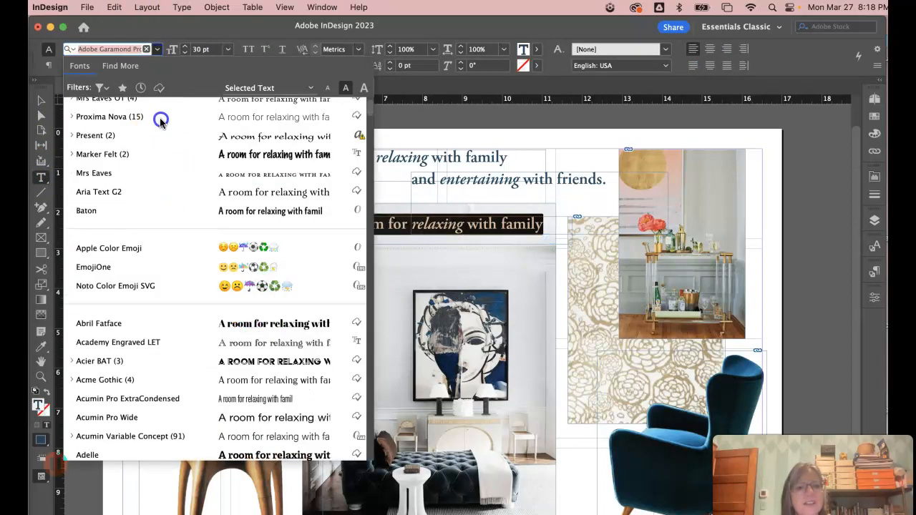
pyautogui.click(163, 37)
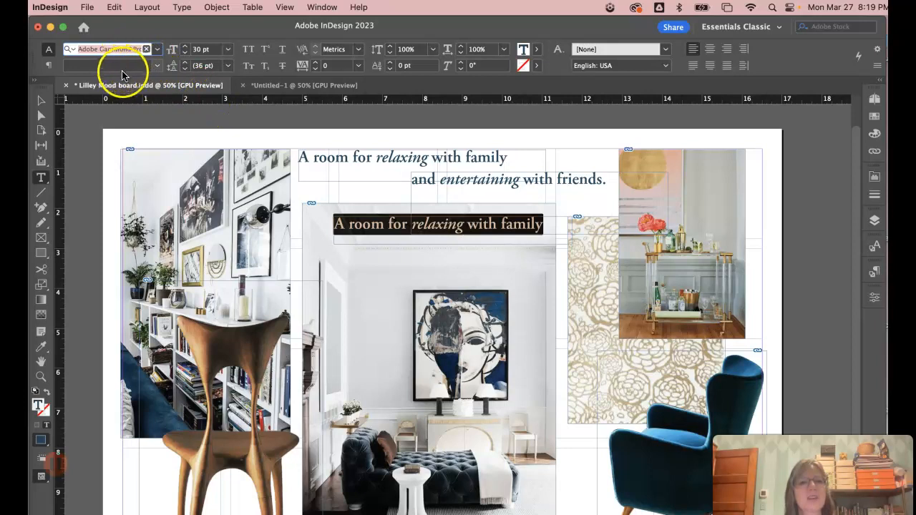
pyautogui.click(193, 133)
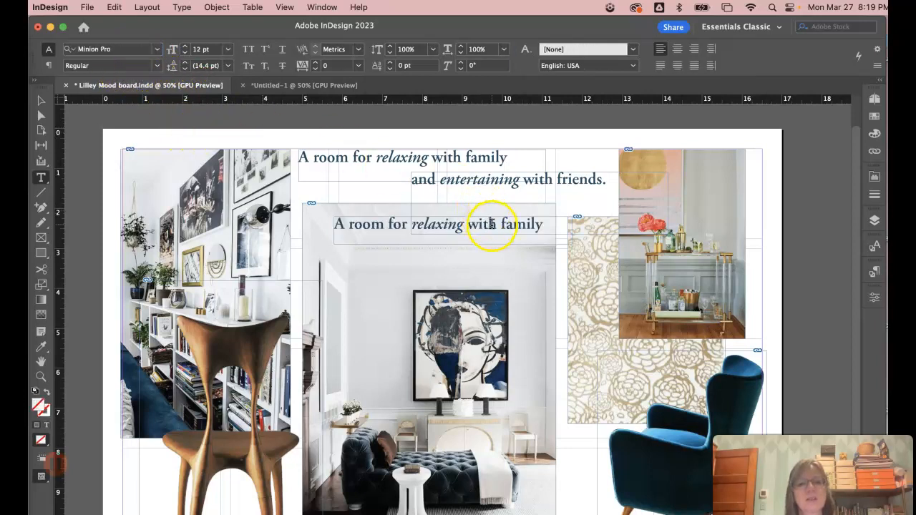
pyautogui.moveTo(486, 225); pyautogui.dragTo(477, 225)
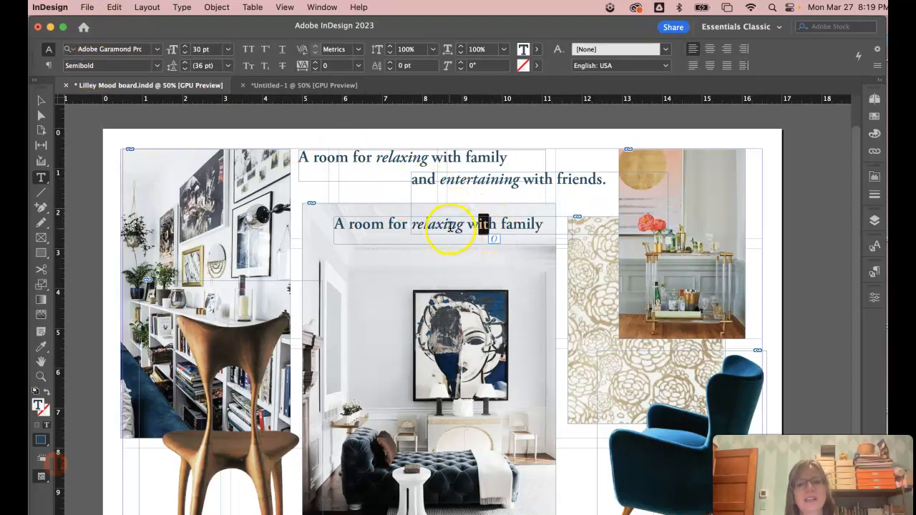
pyautogui.moveTo(449, 225); pyautogui.dragTo(427, 225)
pyautogui.click(487, 226)
pyautogui.moveTo(491, 224); pyautogui.dragTo(435, 225)
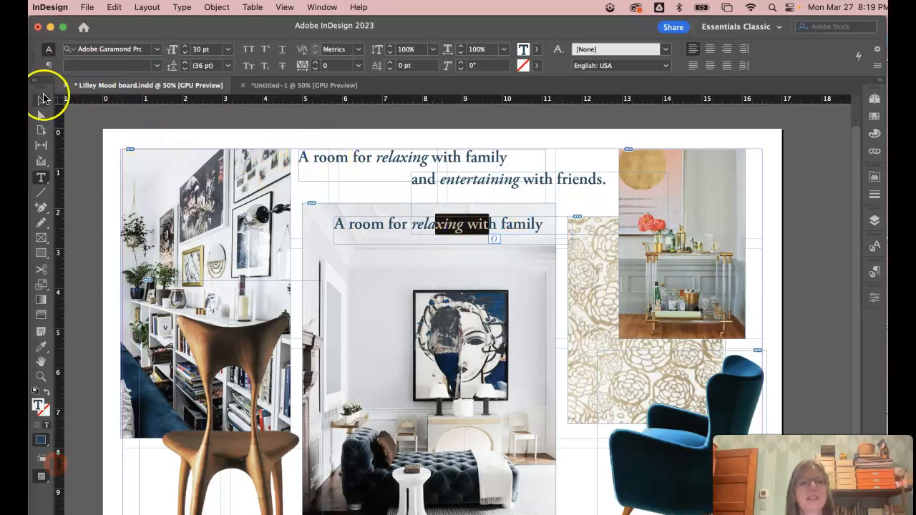
# - Delete the pasted headline copy from over the living room image
pyautogui.click(41, 100)
pyautogui.click(370, 226)
pyautogui.press('Delete')
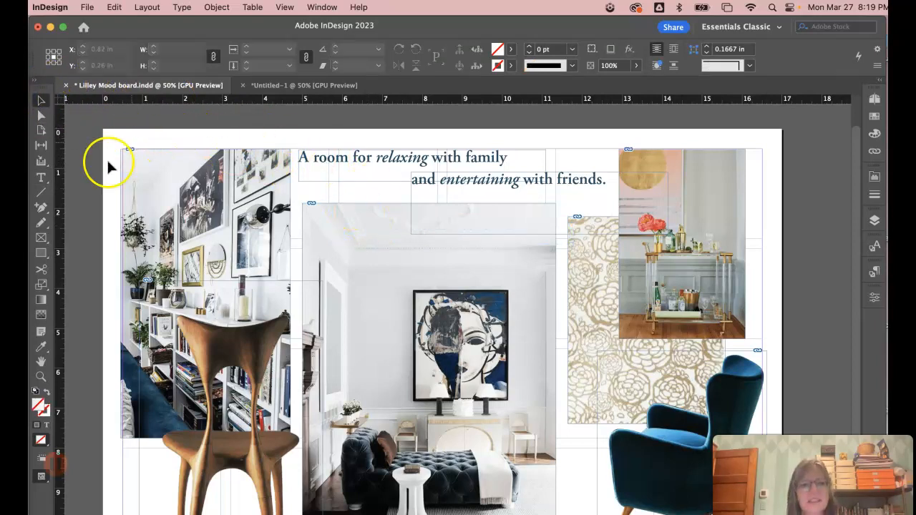
# - Recolor the headline's first line, "A room for relaxing with family", with the bright blue sampled from the armchair's seat cushion
pyautogui.click(42, 178)
pyautogui.moveTo(506, 158); pyautogui.dragTo(324, 156)
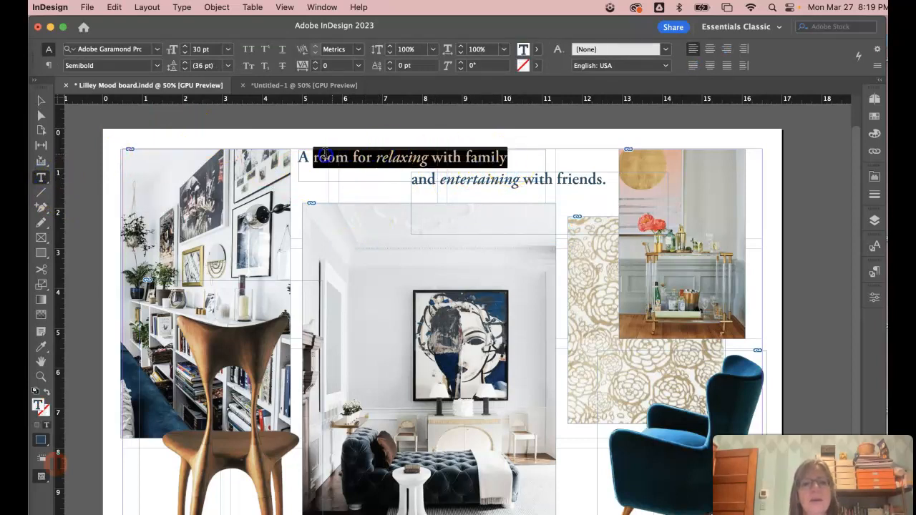
pyautogui.click(41, 348)
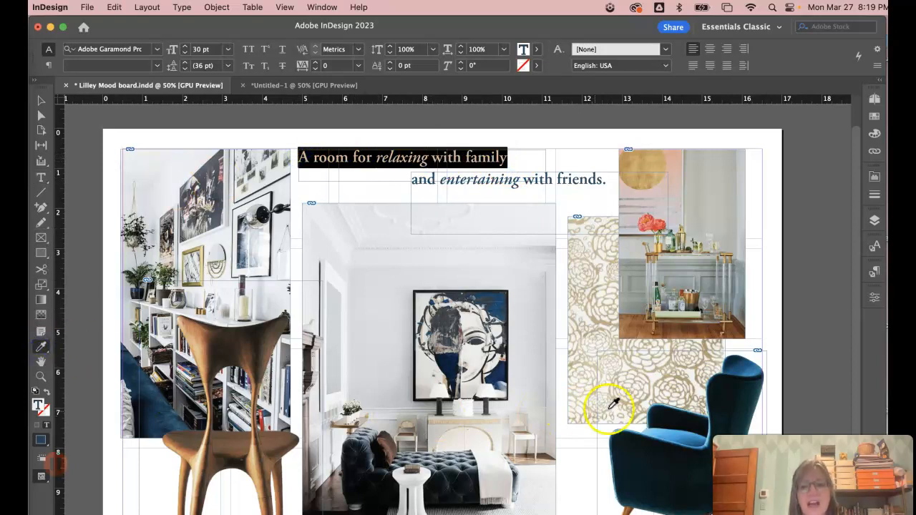
pyautogui.click(675, 434)
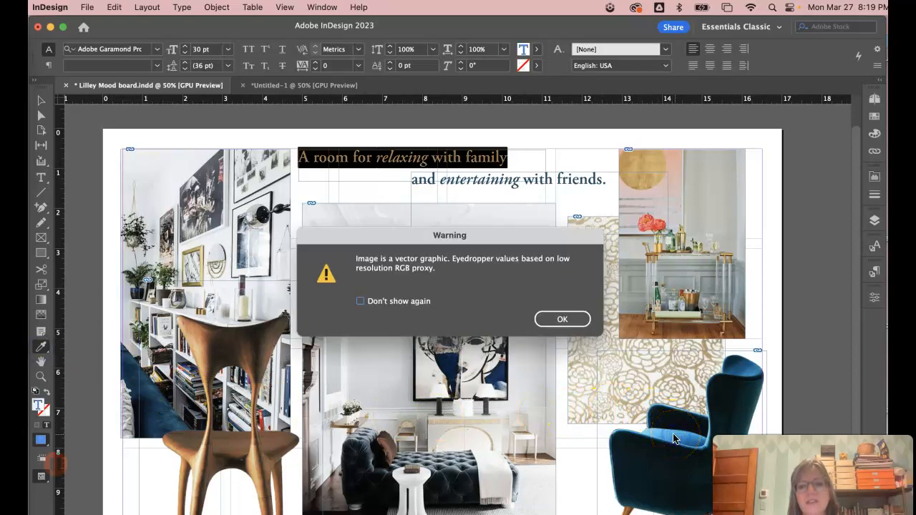
pyautogui.click(559, 319)
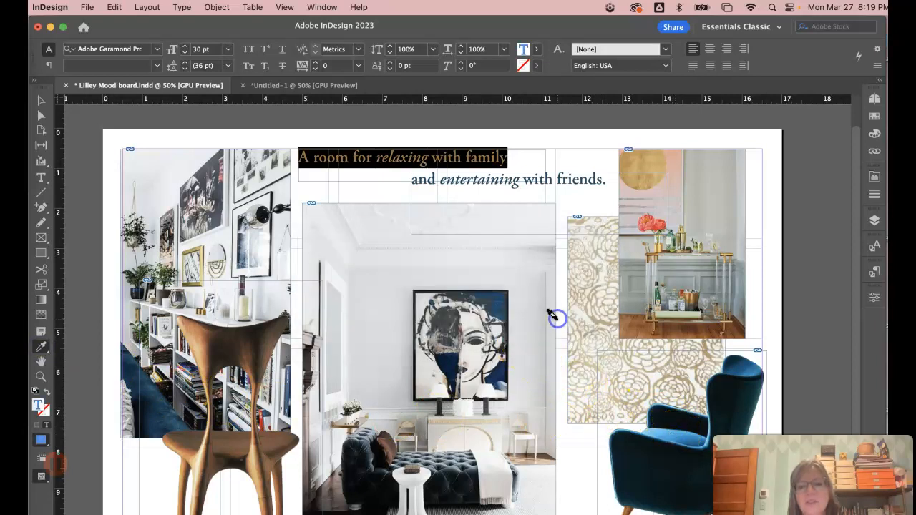
pyautogui.click(40, 115)
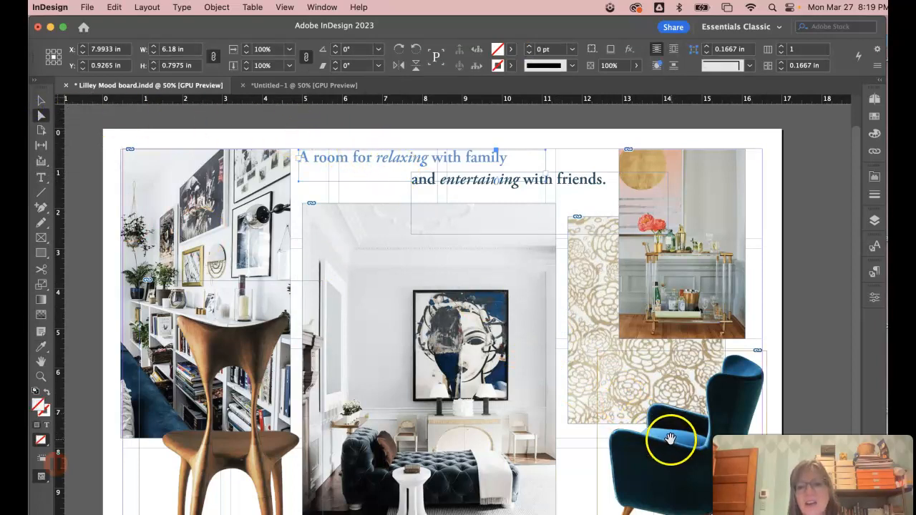
# - Show the RGB color values and check the text color of both headline lines
pyautogui.click(41, 177)
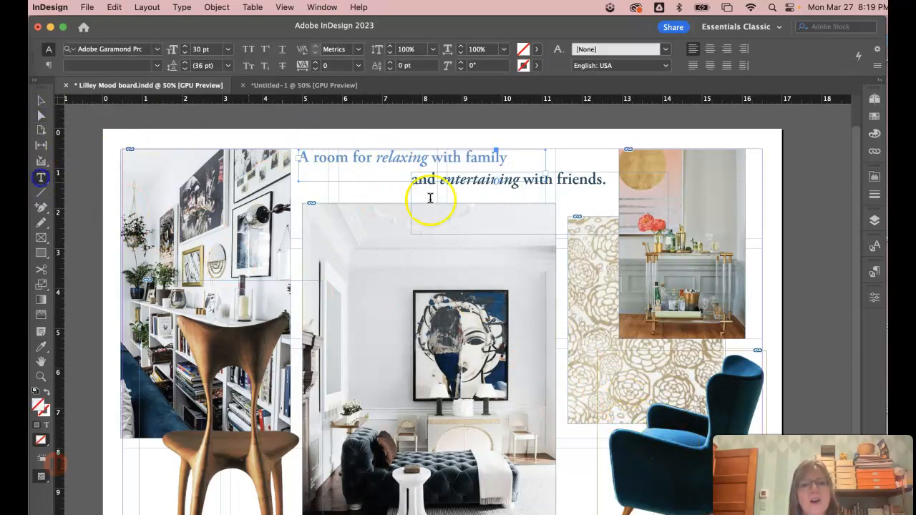
pyautogui.moveTo(607, 180); pyautogui.dragTo(401, 176)
pyautogui.click(355, 159)
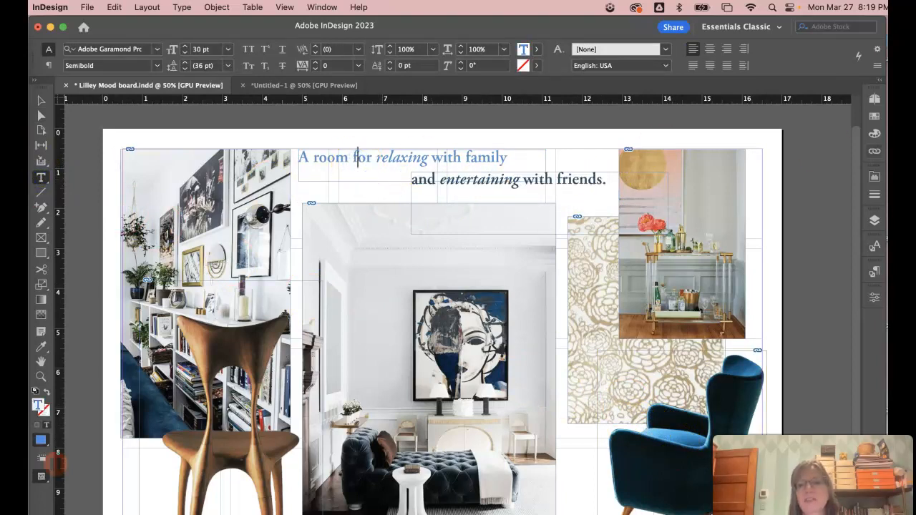
pyautogui.click(875, 133)
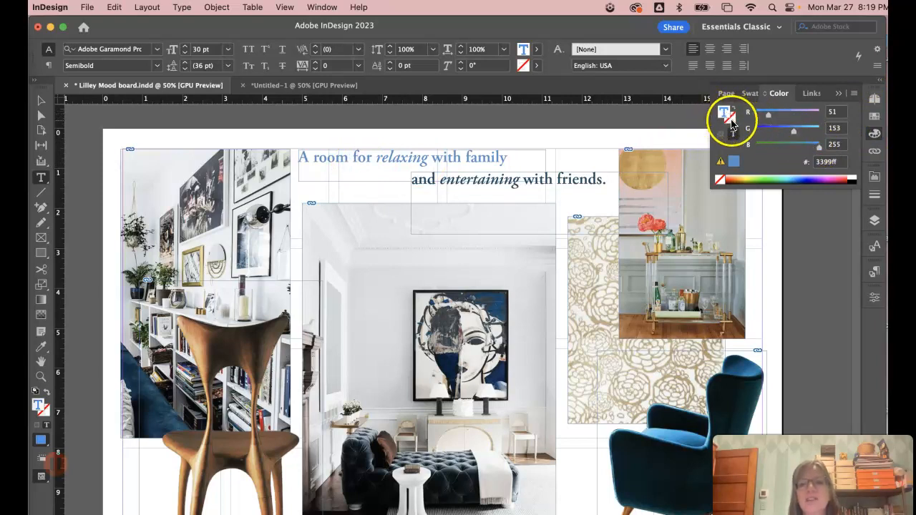
pyautogui.click(608, 179)
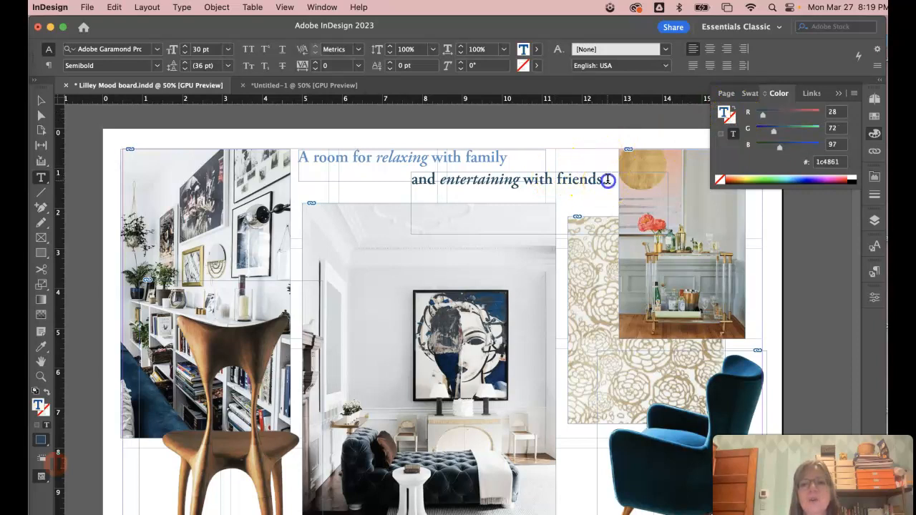
# - Apply the first line's light blue text formatting to "and entertaining with friends." using the Eyedropper
pyautogui.moveTo(607, 180); pyautogui.dragTo(401, 184)
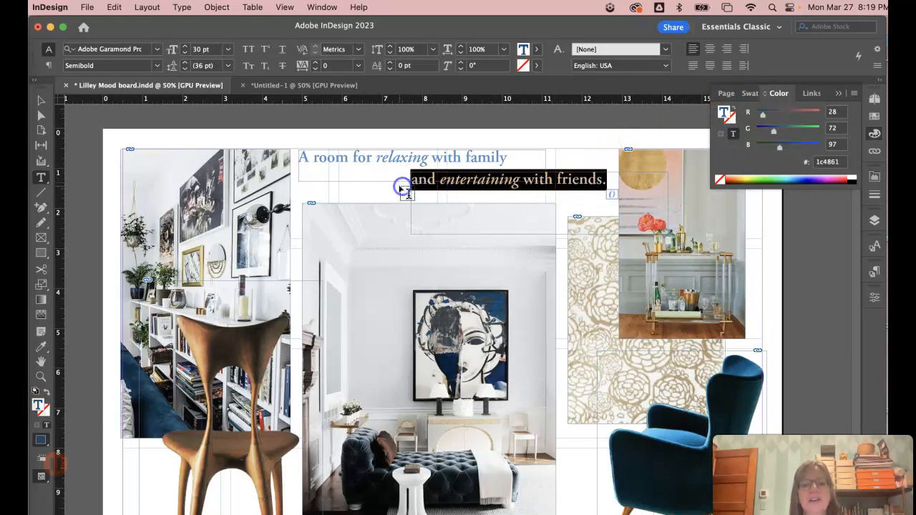
pyautogui.click(39, 349)
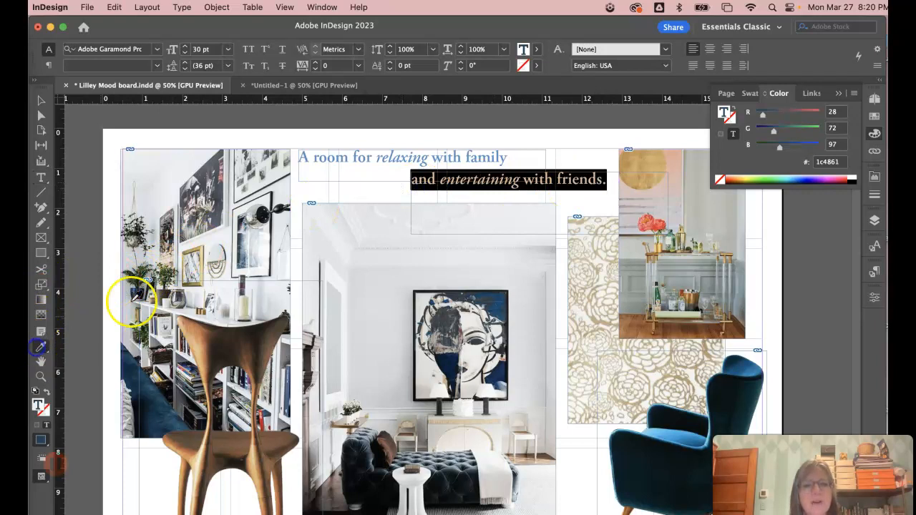
pyautogui.click(320, 156)
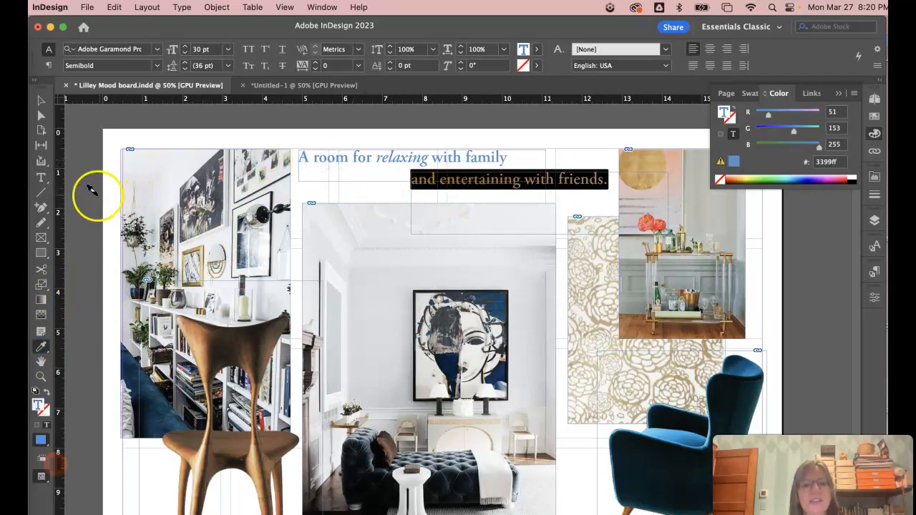
# - Restore the italic style on "entertaining" by sampling the formatting of "relaxing" in the first line
pyautogui.click(41, 177)
pyautogui.click(517, 181)
pyautogui.moveTo(518, 181); pyautogui.dragTo(438, 180)
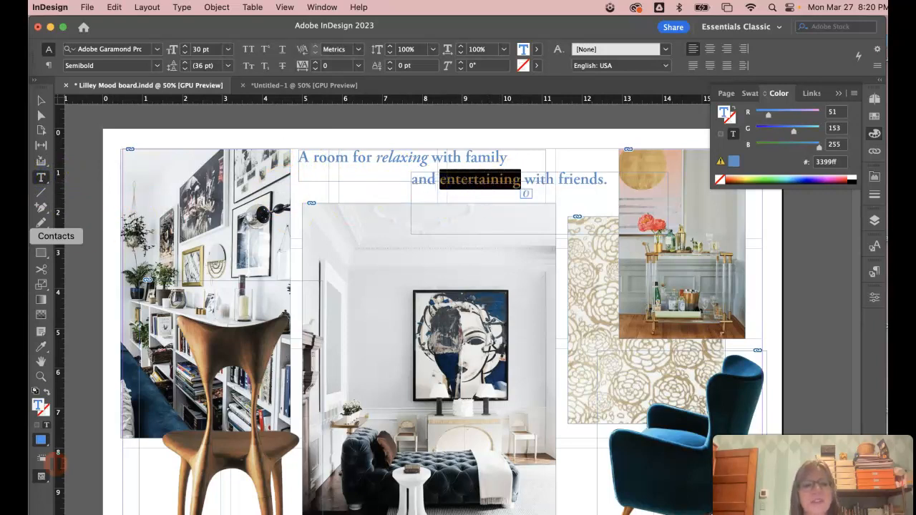
pyautogui.click(41, 347)
pyautogui.click(395, 152)
pyautogui.click(41, 101)
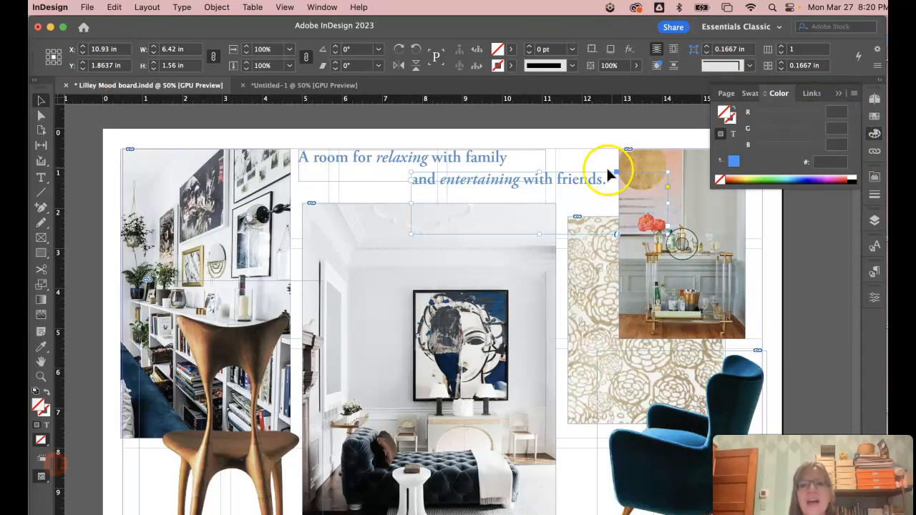
# - Lower the green value of the first headline line's text color to 129
pyautogui.click(40, 178)
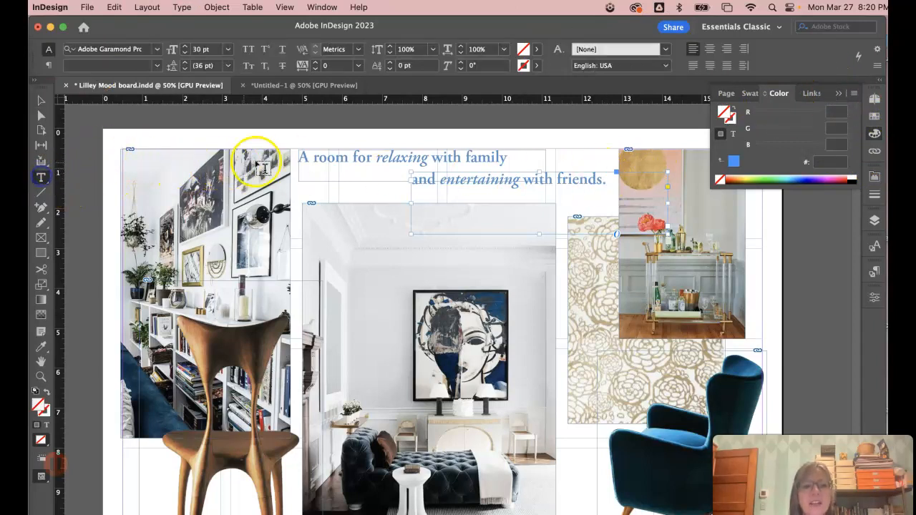
pyautogui.moveTo(299, 157); pyautogui.dragTo(520, 156)
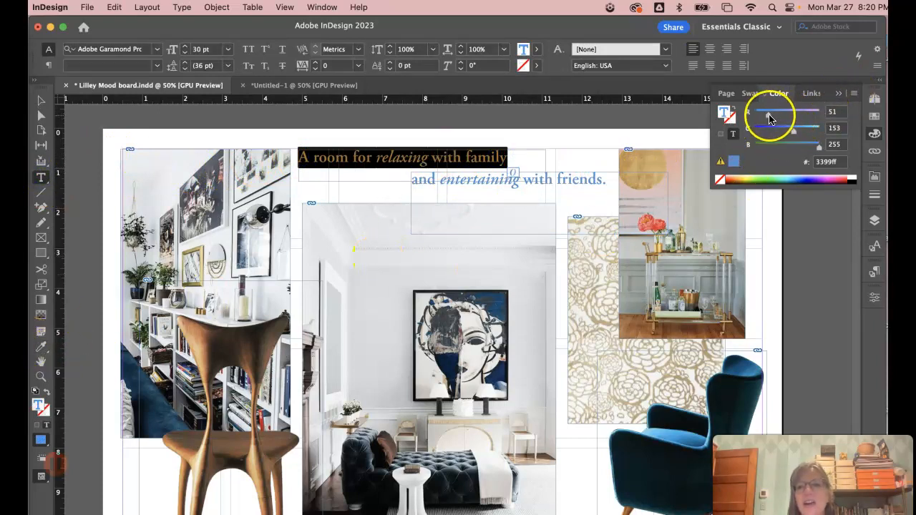
pyautogui.moveTo(793, 133); pyautogui.dragTo(789, 135)
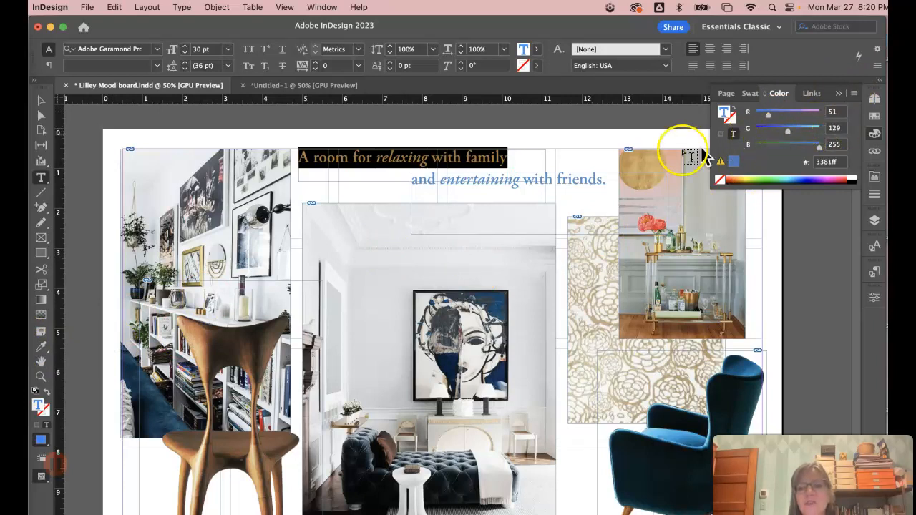
pyautogui.click(469, 141)
# - Recolor the headline's first line with blue 006699 sampled from the top of the armchair's back, and preview the page without frame edges
pyautogui.moveTo(509, 157); pyautogui.dragTo(290, 156)
pyautogui.click(41, 347)
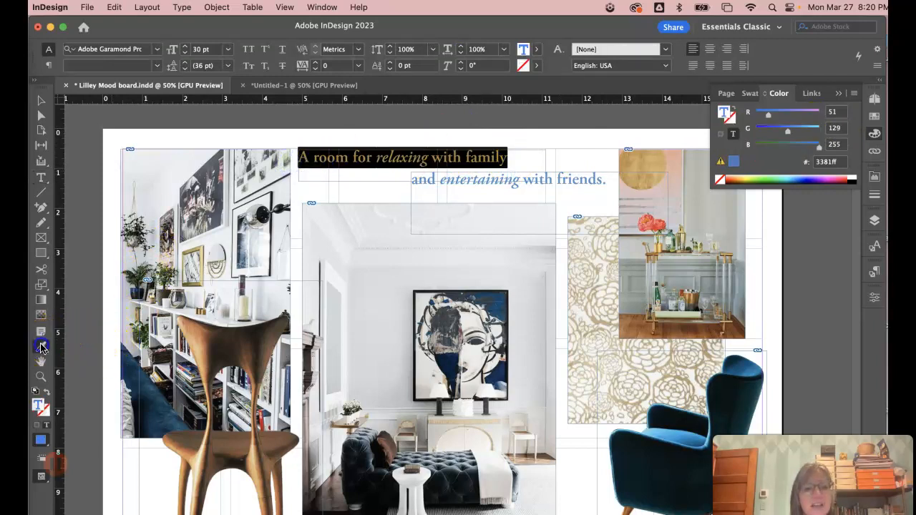
pyautogui.click(755, 367)
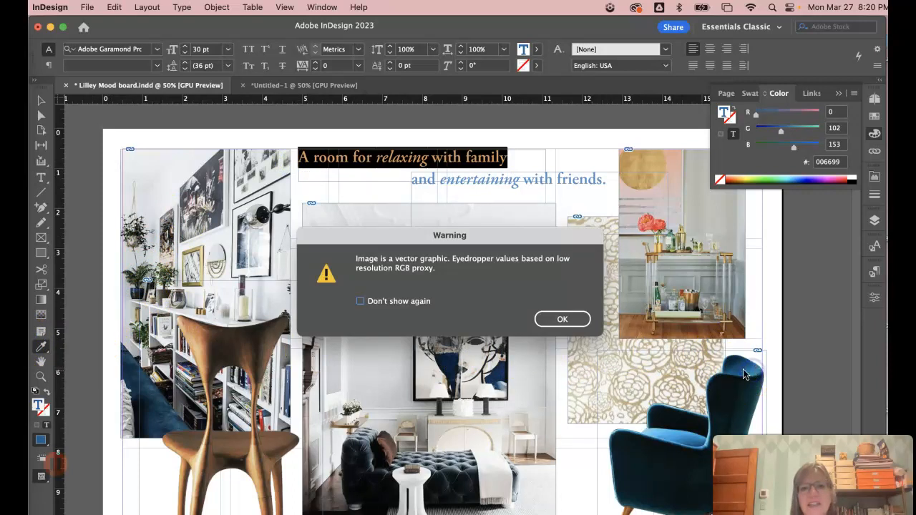
pyautogui.click(562, 320)
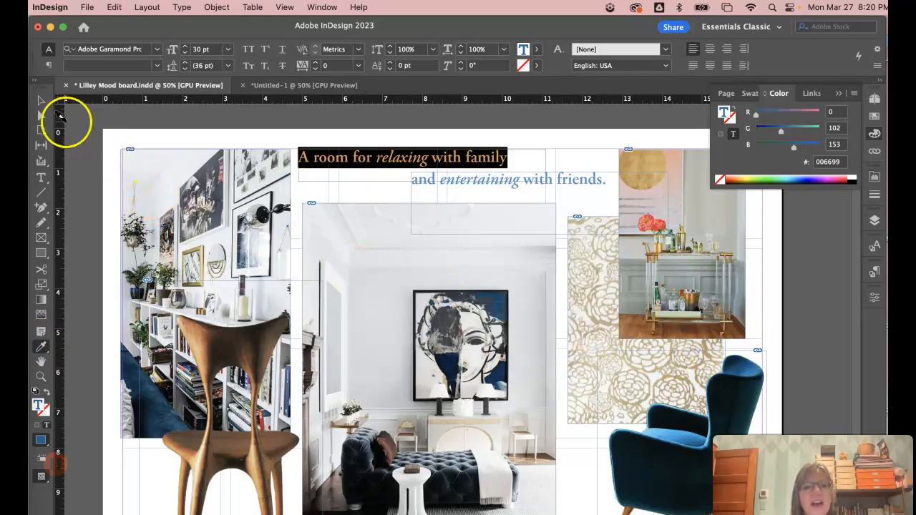
pyautogui.click(42, 101)
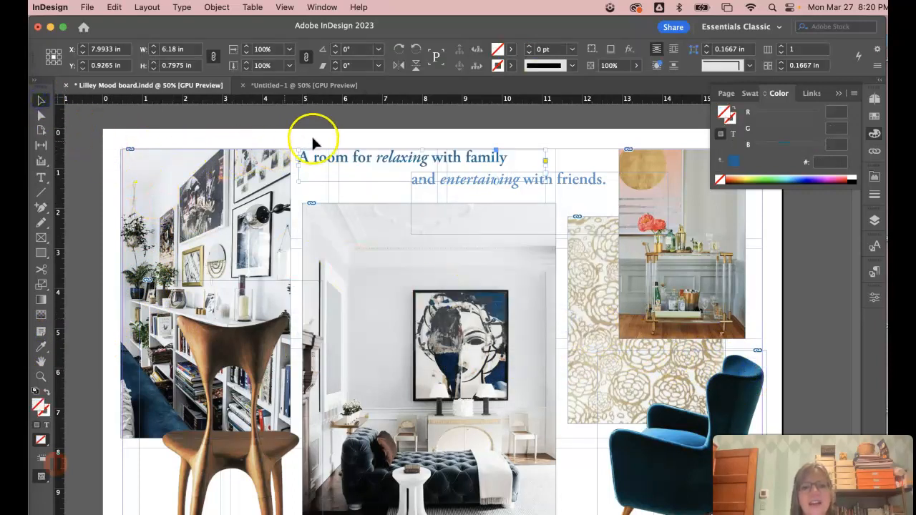
pyautogui.click(558, 137)
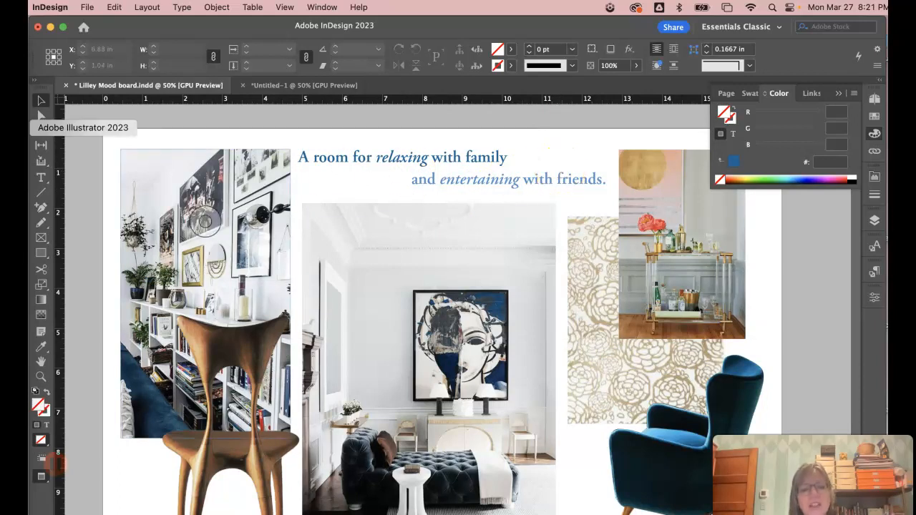
# - Recolor the second headline line, "and entertaining with friends.", with gold d3ac6b sampled from the sun painting above the bar cart
pyautogui.click(42, 178)
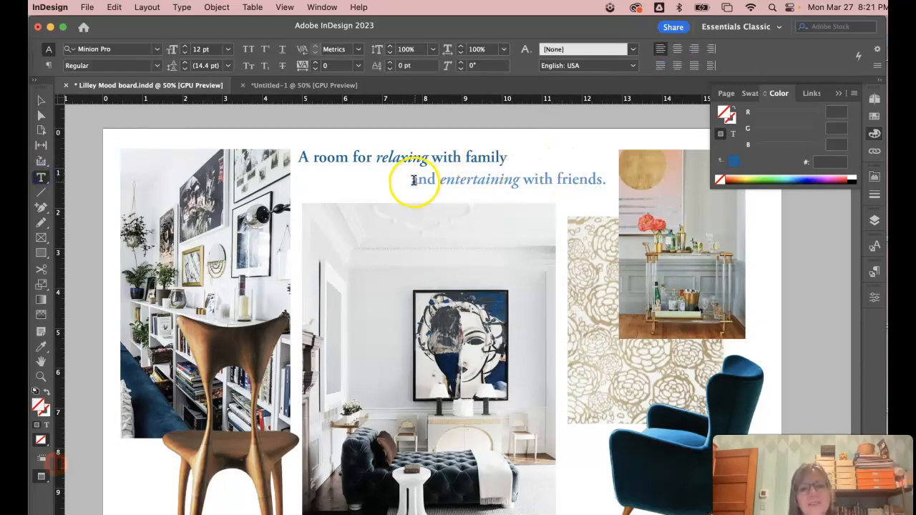
pyautogui.moveTo(415, 180); pyautogui.dragTo(608, 180)
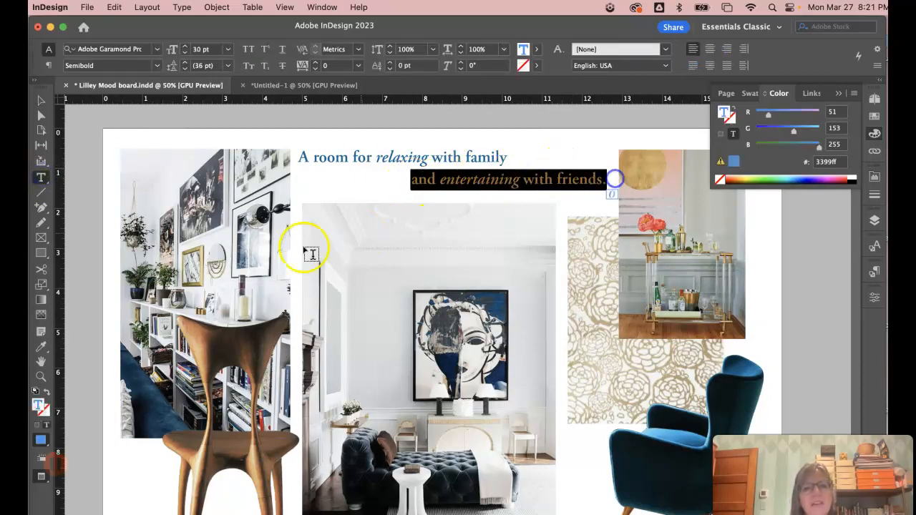
pyautogui.click(41, 347)
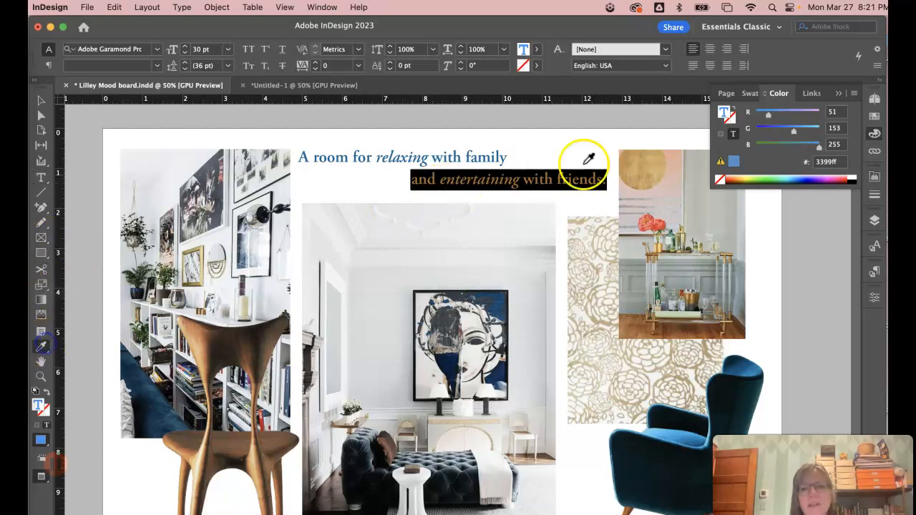
pyautogui.click(649, 166)
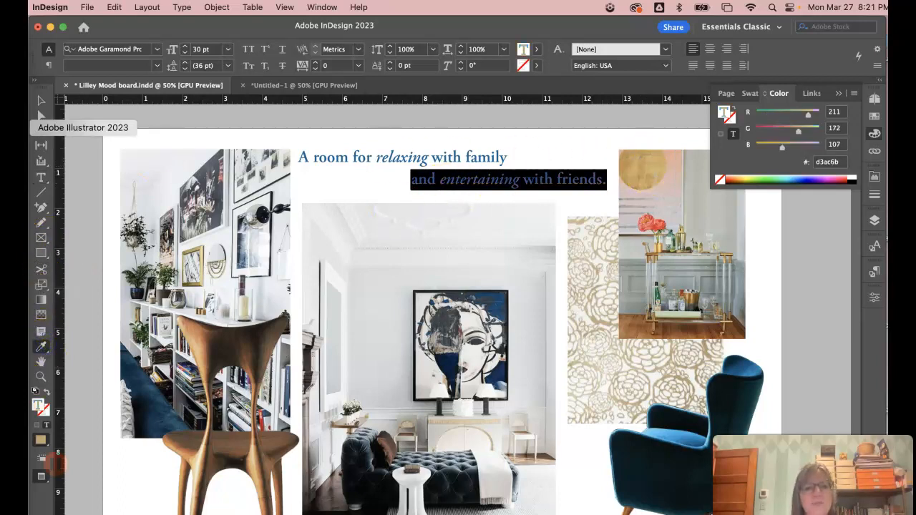
pyautogui.click(34, 102)
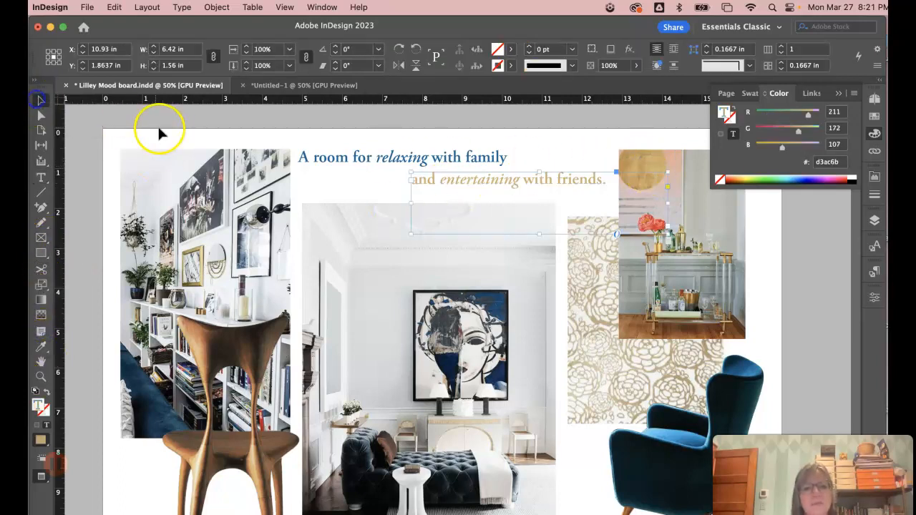
pyautogui.click(202, 131)
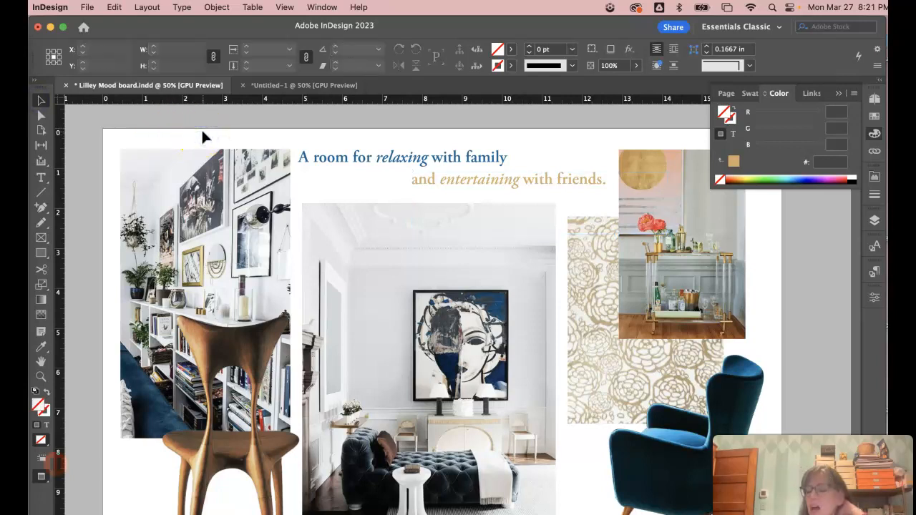
# - Apply the gold italic formatting of "entertaining" to the word "relaxing" in the headline's first line
pyautogui.click(40, 177)
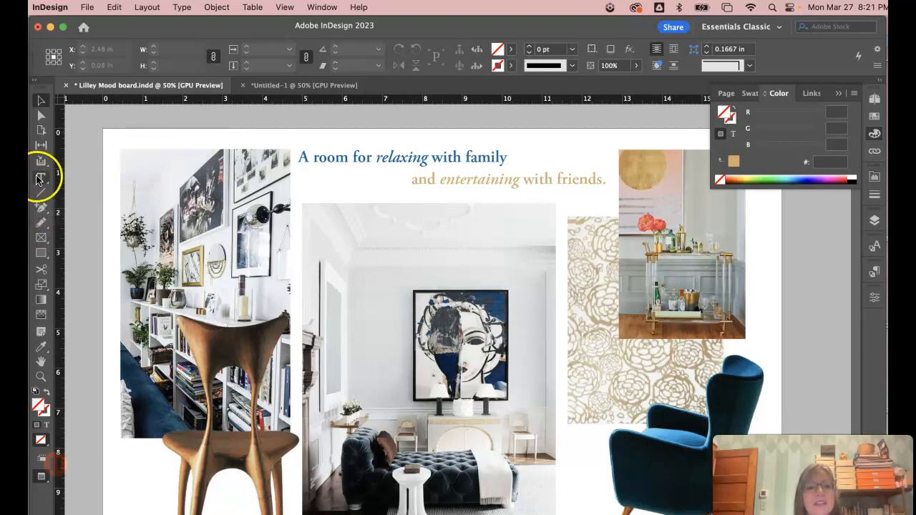
pyautogui.click(444, 177)
pyautogui.moveTo(428, 158); pyautogui.dragTo(376, 159)
pyautogui.click(40, 346)
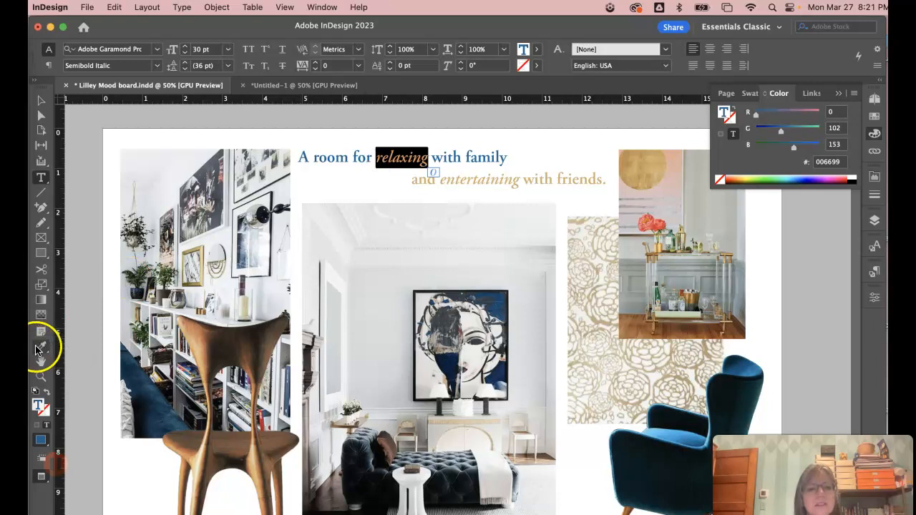
pyautogui.click(475, 179)
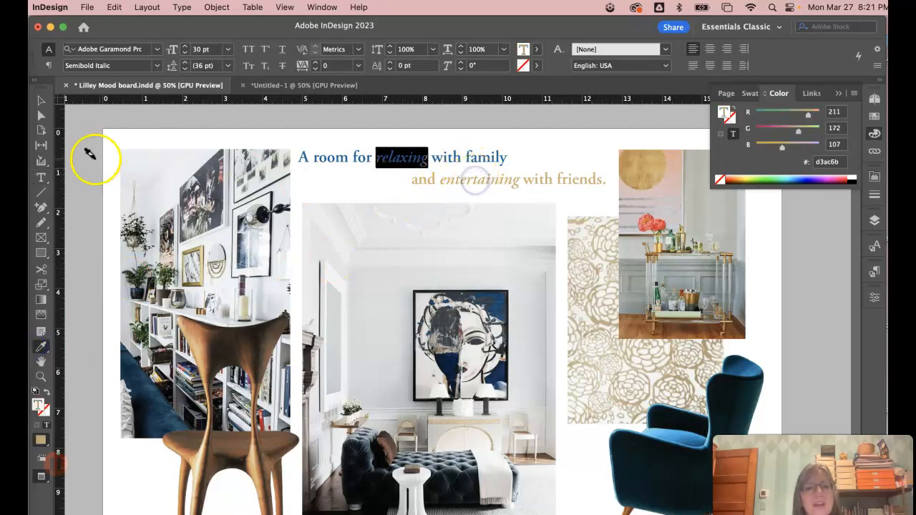
# - Recolor "with friends." in the second line with the blue 006699 sampled from "family"
pyautogui.click(42, 179)
pyautogui.moveTo(607, 179); pyautogui.dragTo(523, 181)
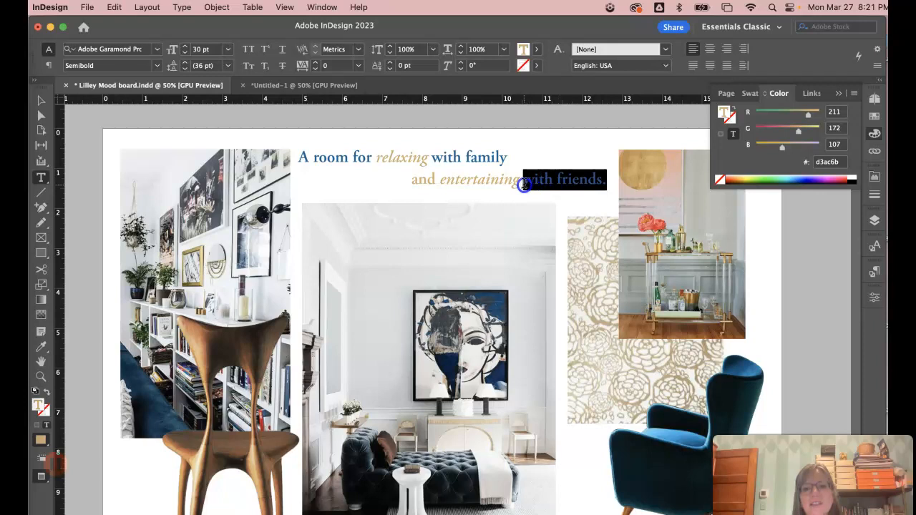
pyautogui.click(41, 347)
pyautogui.click(475, 157)
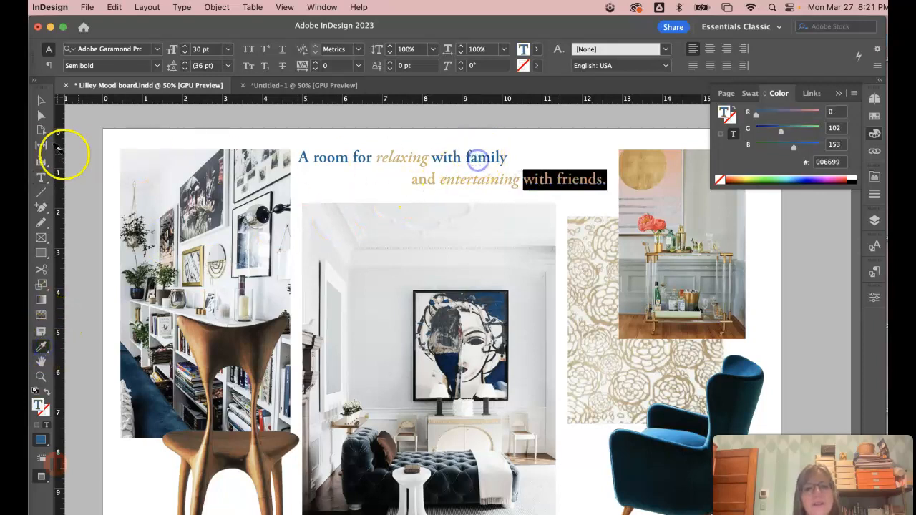
# - Recolor "and" in the headline's second line with the blue 006699 sampled from "family" in the first line
pyautogui.click(40, 177)
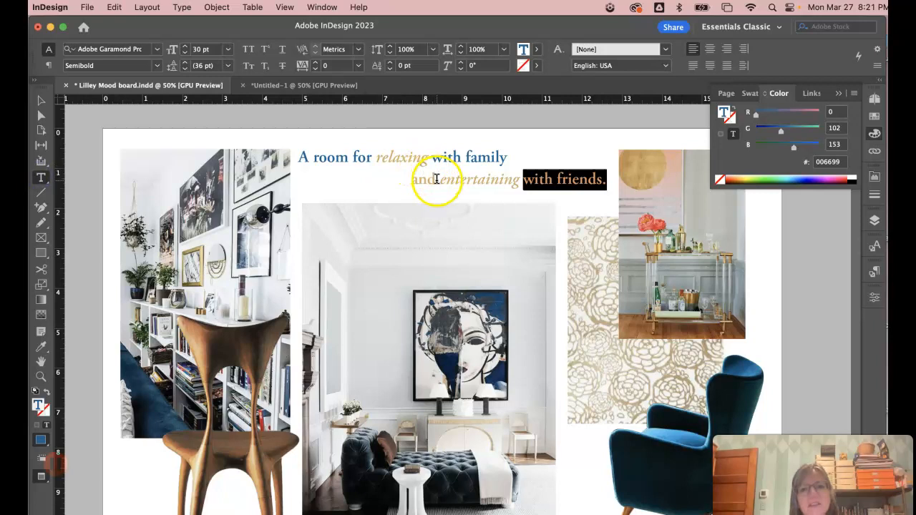
pyautogui.moveTo(435, 179); pyautogui.dragTo(413, 180)
pyautogui.click(41, 346)
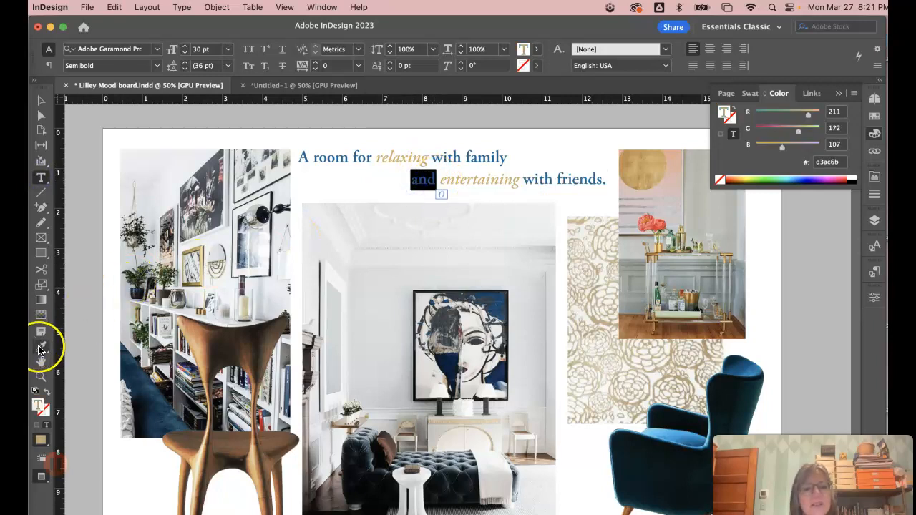
pyautogui.click(387, 165)
pyautogui.click(466, 153)
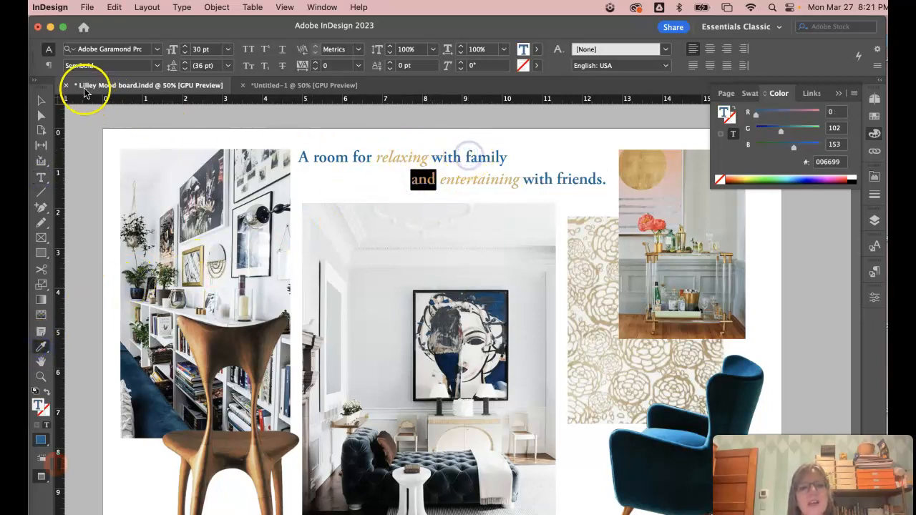
pyautogui.click(43, 102)
pyautogui.click(255, 129)
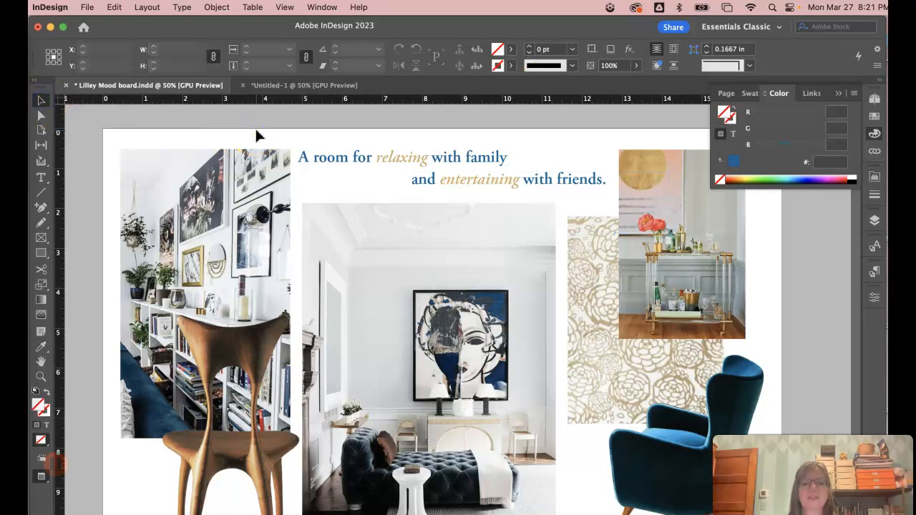
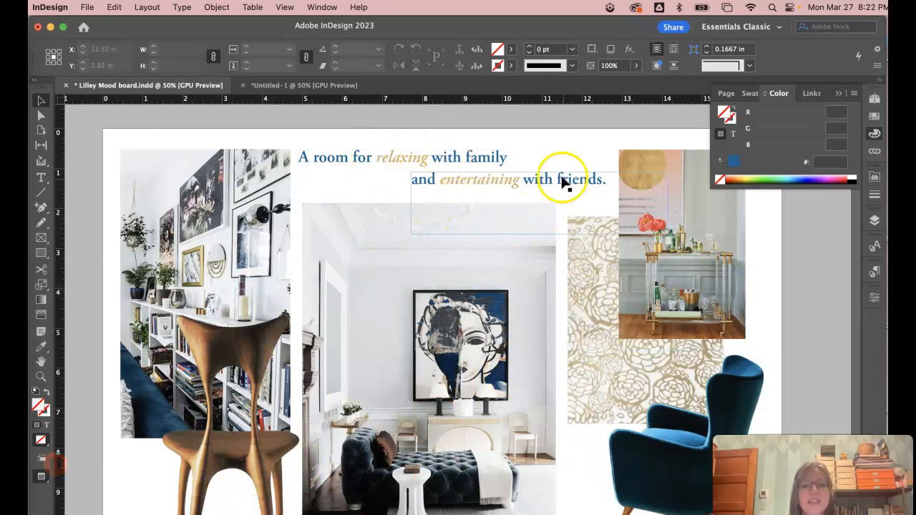
# - Add a text frame about 1.36 by 2.7 in on the living room photo's wall reading "Benjamin Moor blue velvet 2139"
pyautogui.click(41, 177)
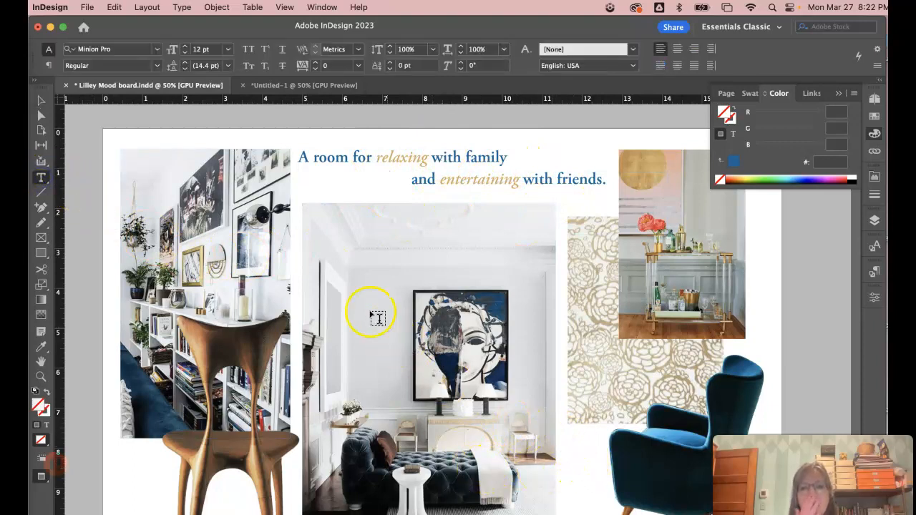
pyautogui.moveTo(352, 252); pyautogui.dragTo(405, 358)
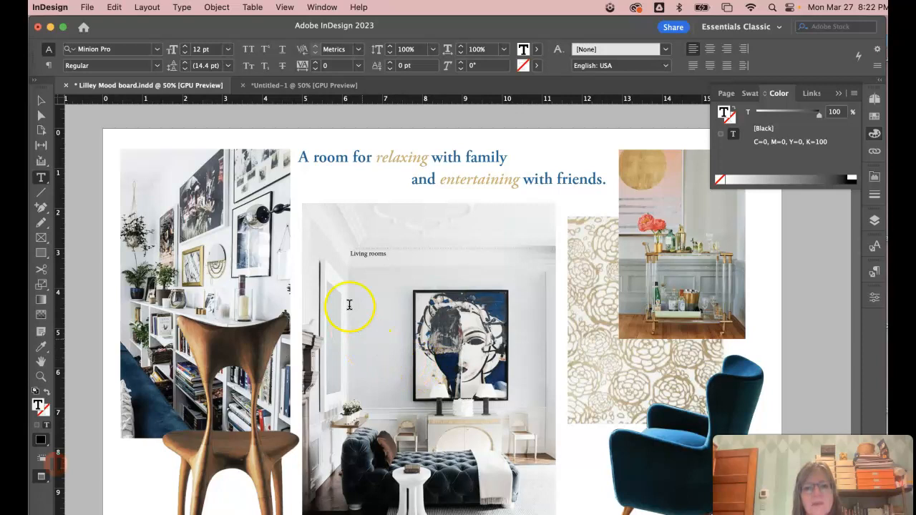
pyautogui.click(376, 256)
pyautogui.moveTo(376, 255); pyautogui.dragTo(327, 254)
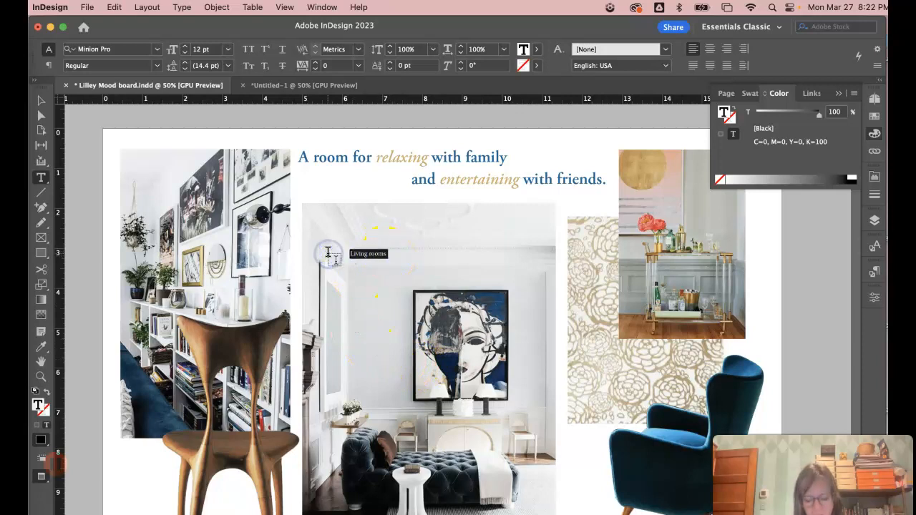
pyautogui.write('BEnjamin Moor')
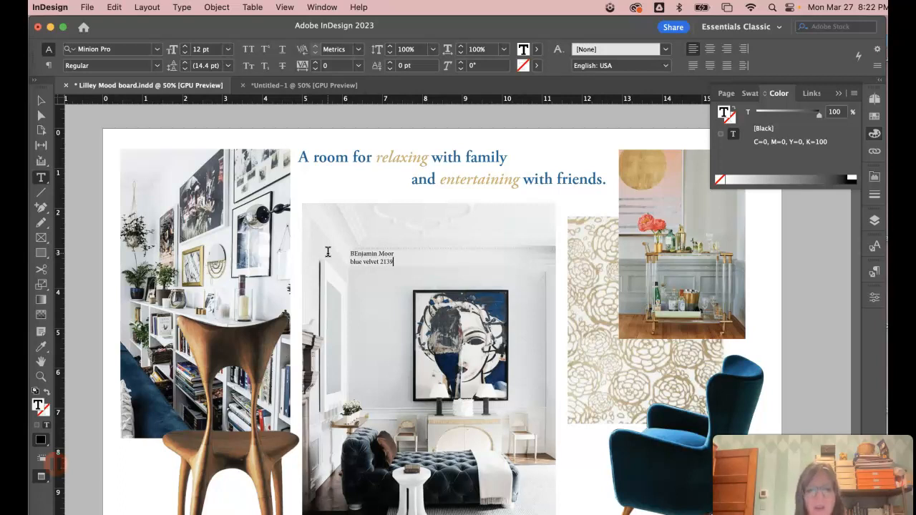
pyautogui.click(385, 259)
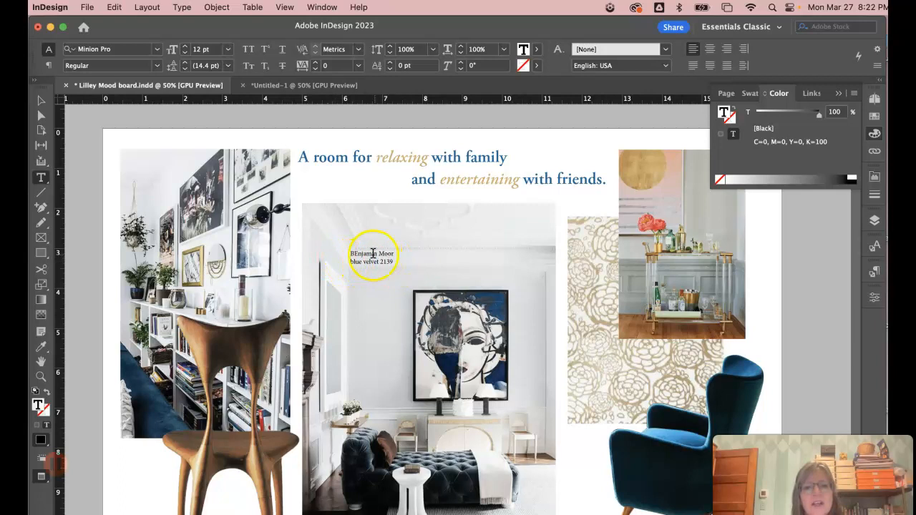
pyautogui.click(359, 254)
pyautogui.press('BackSpace')
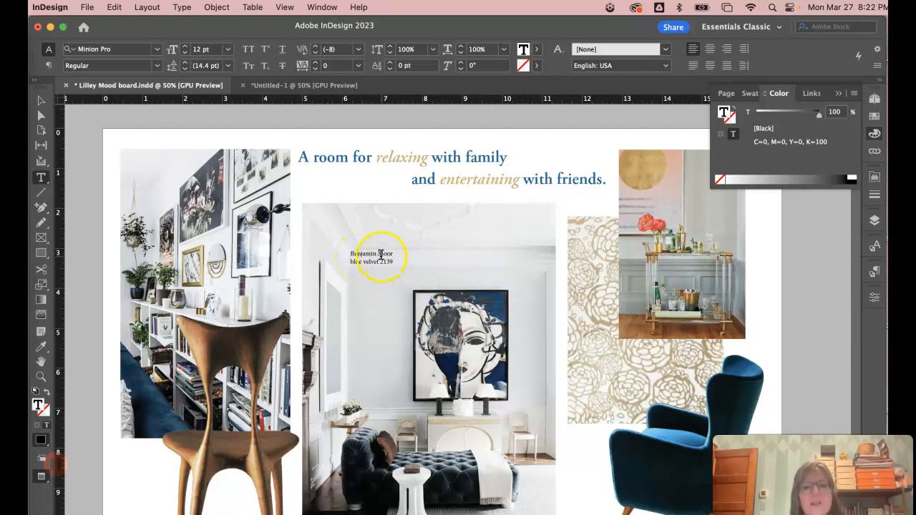
# - Extend the paint note with "walls in" as the opening line and "Celing ins Sherwin willinams white dove 234" at the end
pyautogui.click(392, 261)
pyautogui.press('Return')
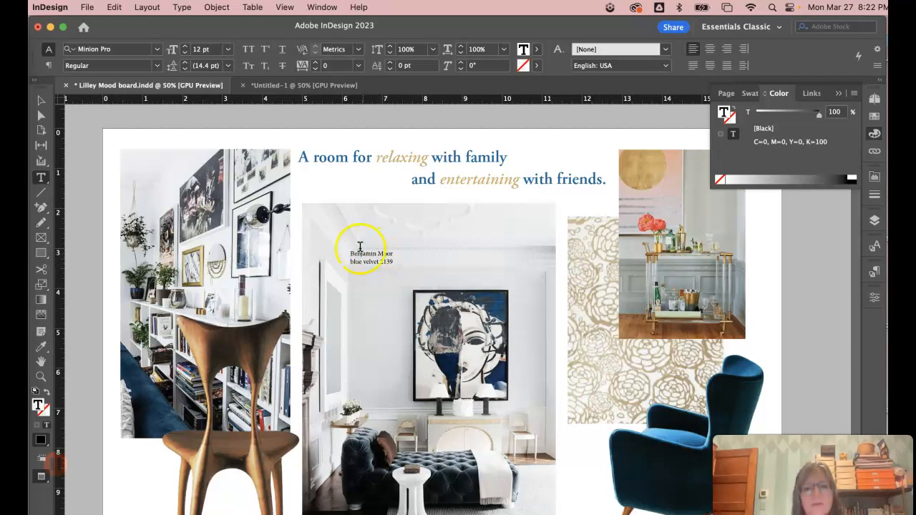
pyautogui.write('Walls')
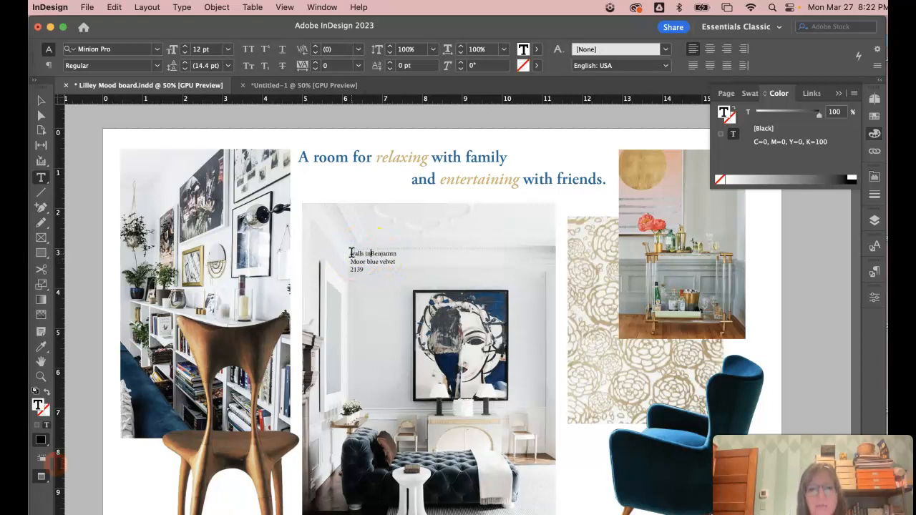
pyautogui.click(393, 270)
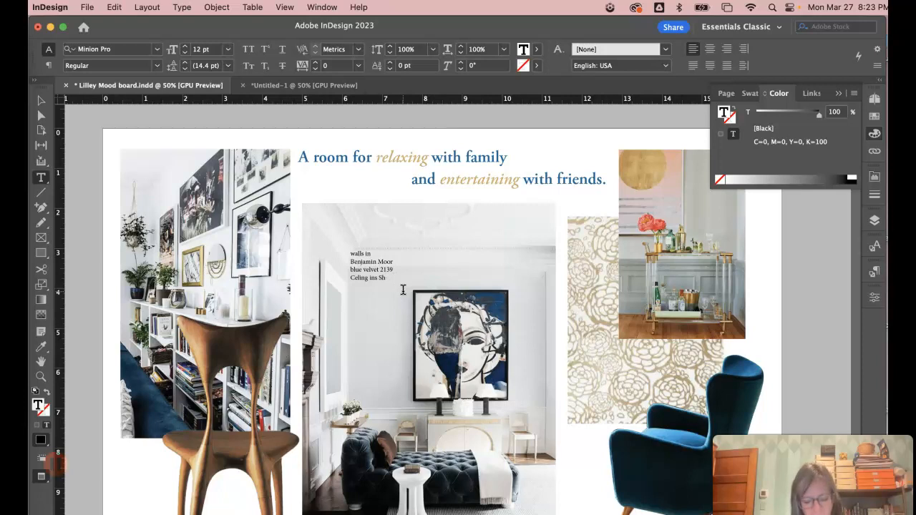
pyautogui.write('wi')
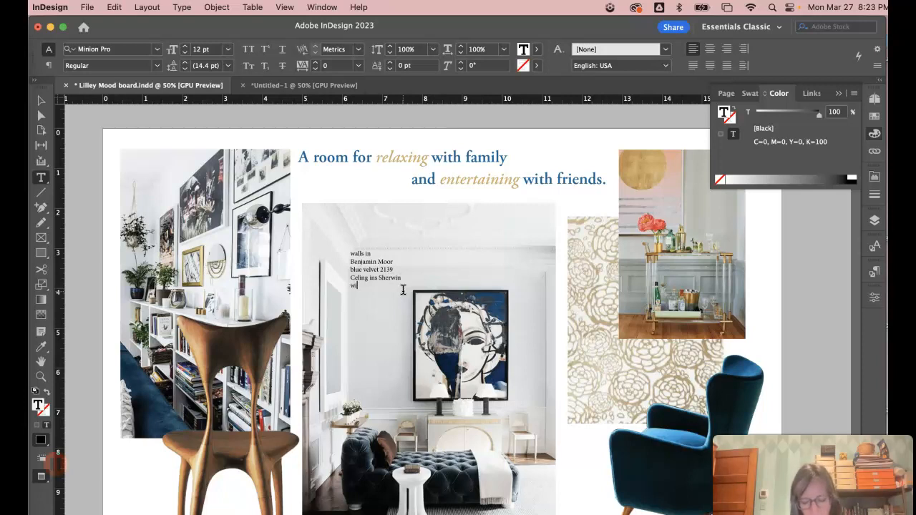
pyautogui.write('lliams white dove 234')
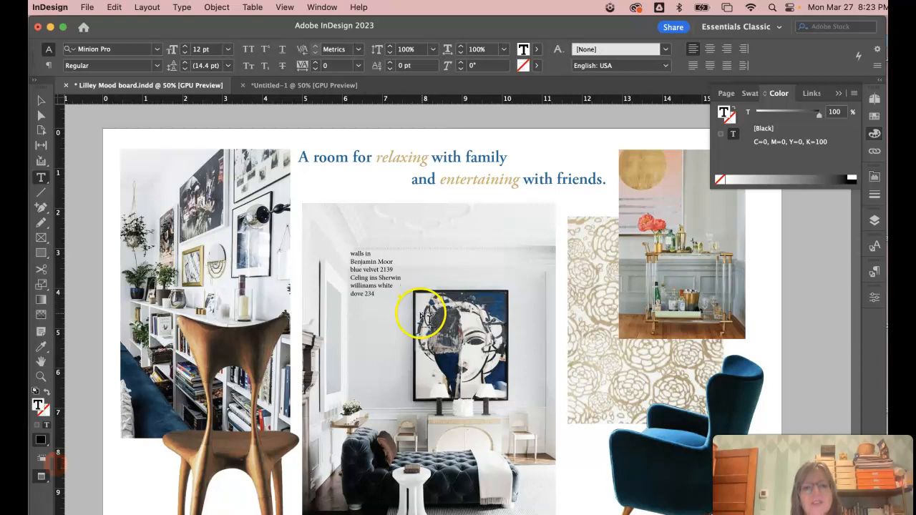
# - Move the paint note's frame straight down about 0.38 in on the wall
pyautogui.click(41, 100)
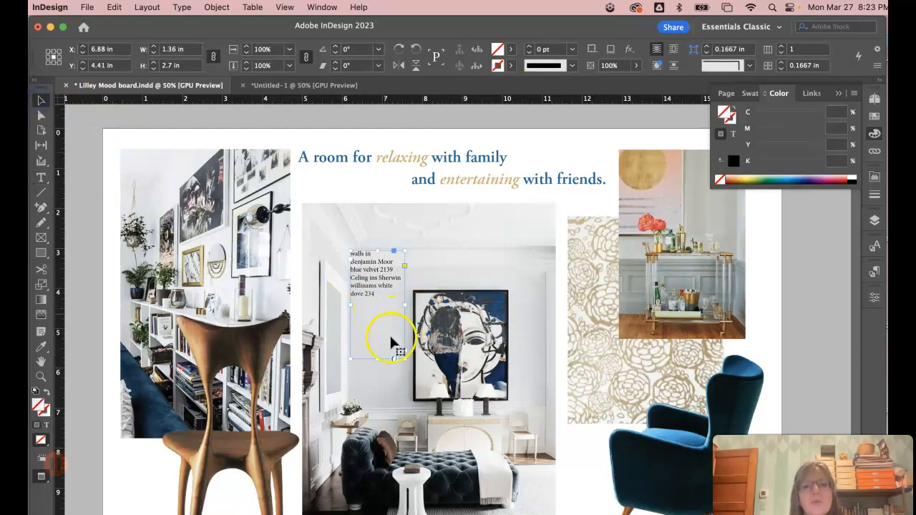
pyautogui.moveTo(378, 272); pyautogui.dragTo(380, 288)
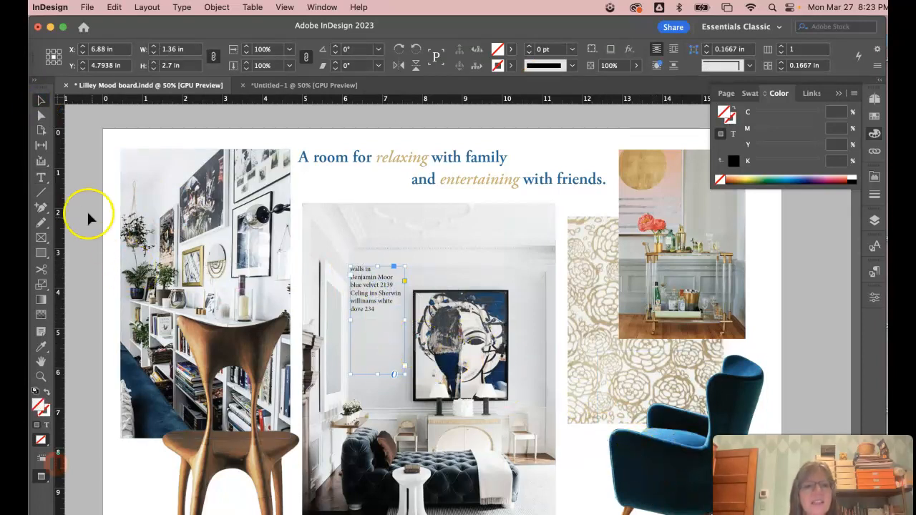
# - Set the paint note's text to 13 pt and shorten its frame to about 1.48 in high
pyautogui.click(42, 178)
pyautogui.moveTo(374, 310); pyautogui.dragTo(339, 264)
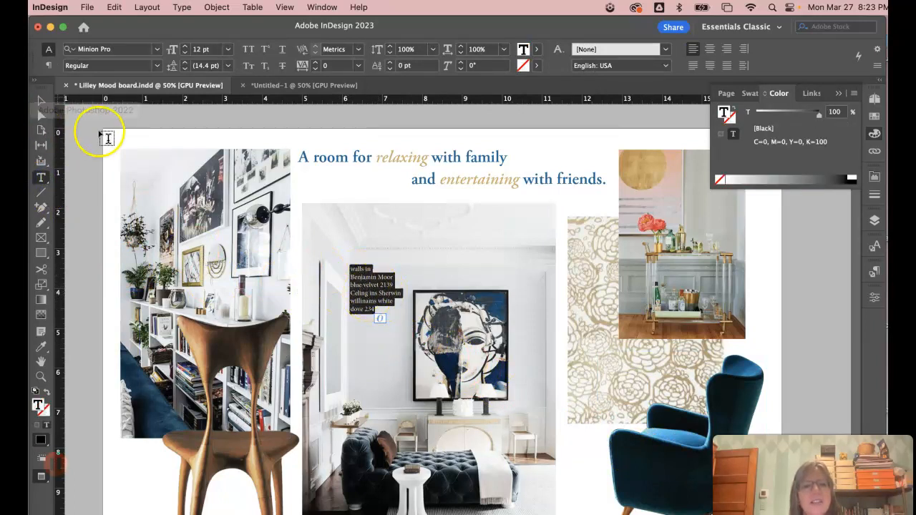
pyautogui.click(185, 47)
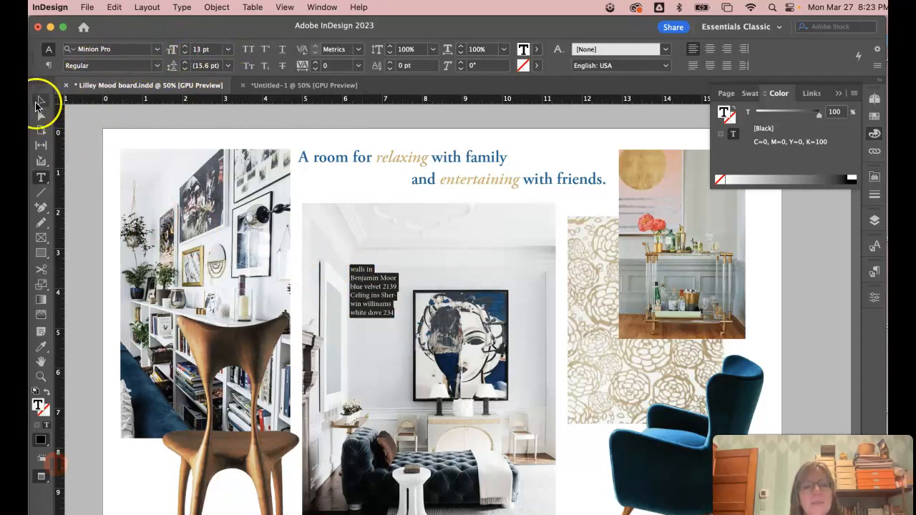
pyautogui.click(41, 101)
pyautogui.moveTo(378, 375); pyautogui.dragTo(380, 326)
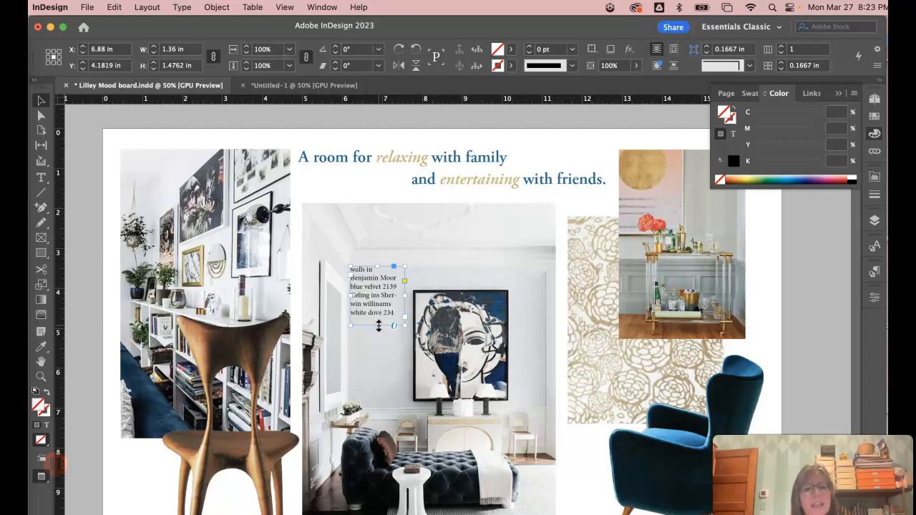
# - Set the paint note's text to 11 pt and resize its frame to about 2.18 by 1.06 in
pyautogui.click(41, 178)
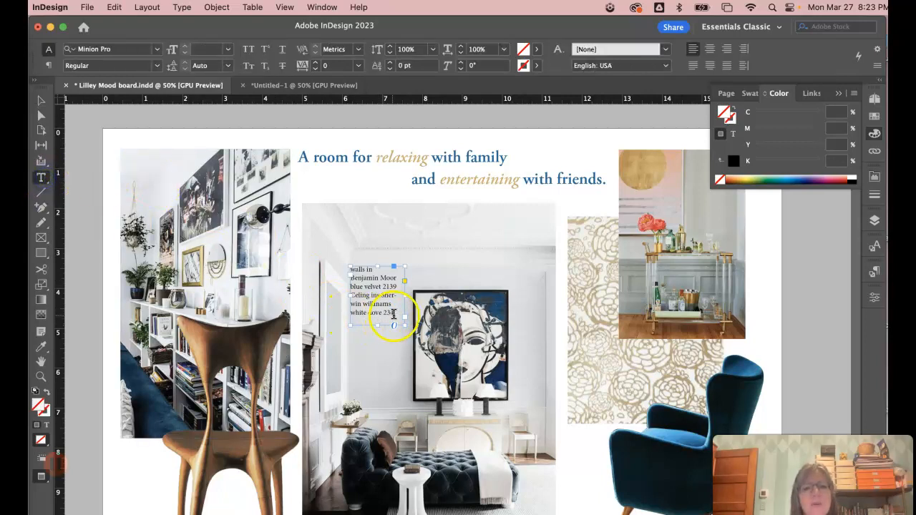
pyautogui.moveTo(395, 315); pyautogui.dragTo(336, 285)
pyautogui.press('super+a')
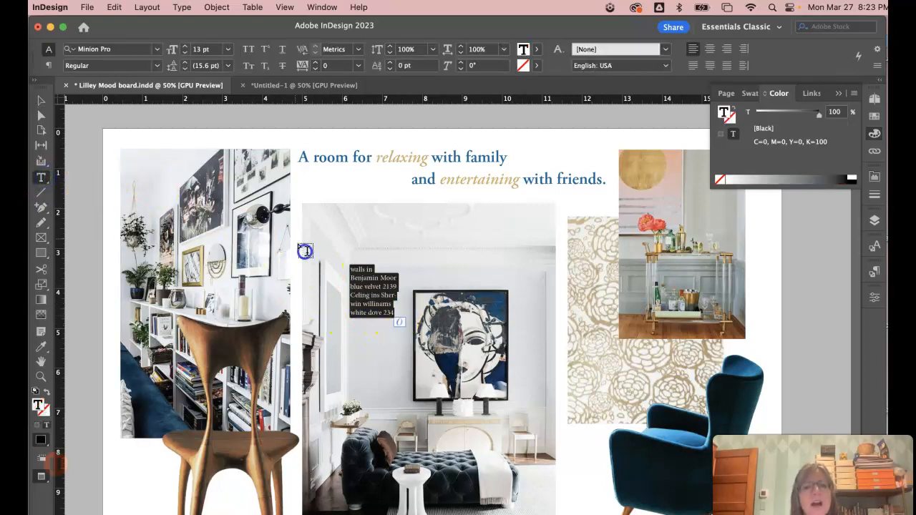
pyautogui.click(186, 53)
pyautogui.click(186, 54)
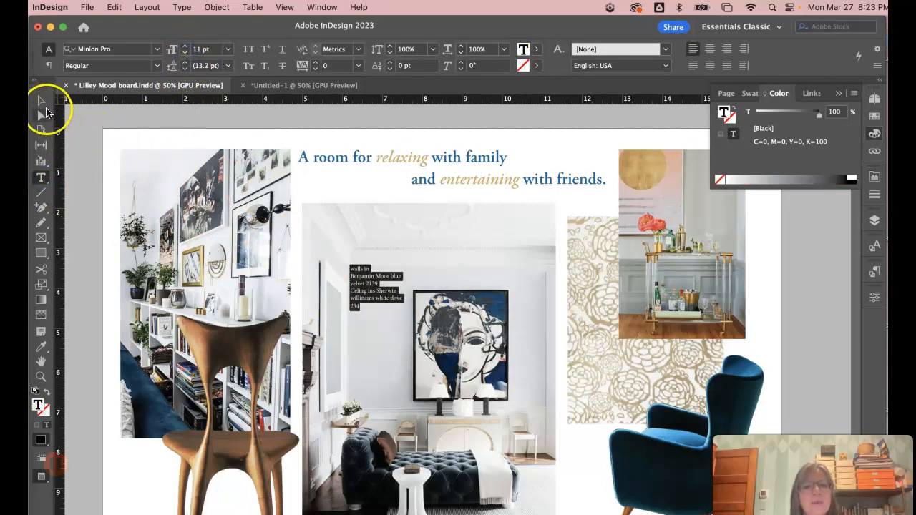
pyautogui.click(43, 105)
pyautogui.moveTo(387, 326); pyautogui.dragTo(438, 287)
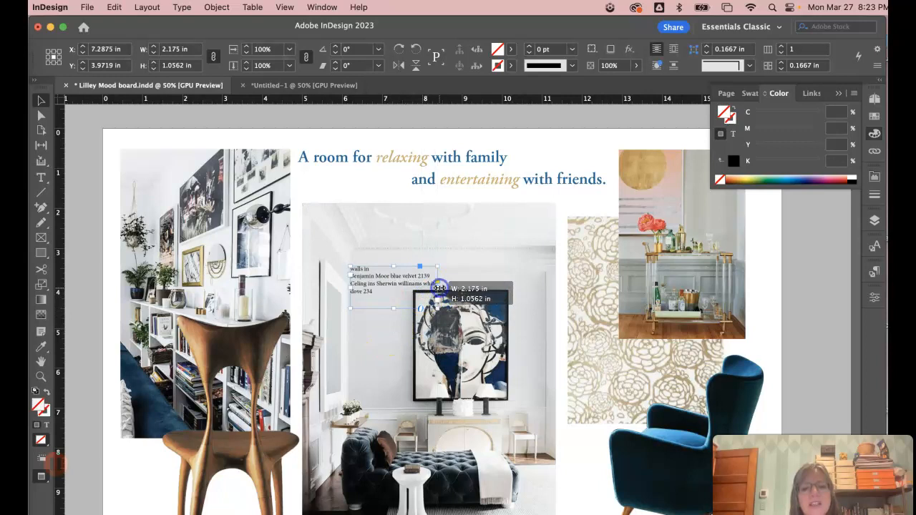
# - Remove the line breaks after "walls in" and after "2139" so the paint note runs as one paragraph
pyautogui.click(41, 178)
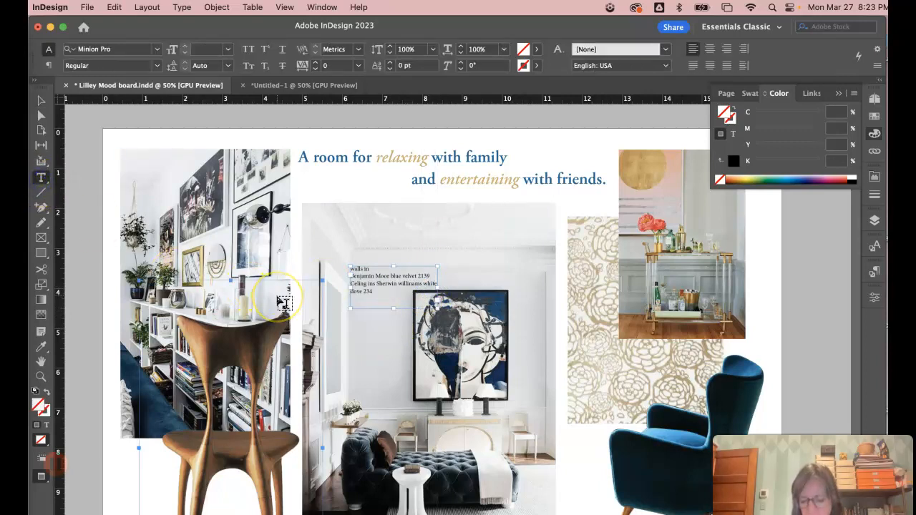
pyautogui.press('super+equal')
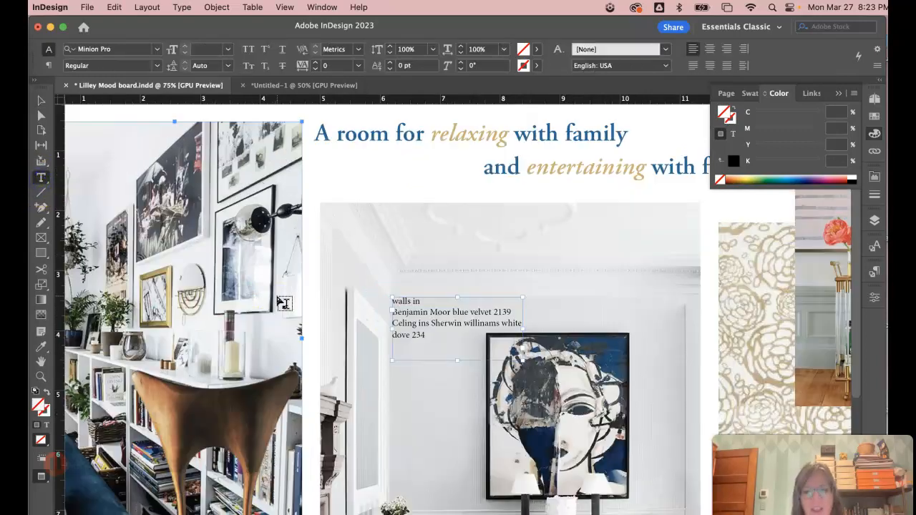
pyautogui.click(393, 312)
pyautogui.press('BackSpace')
pyautogui.click(392, 324)
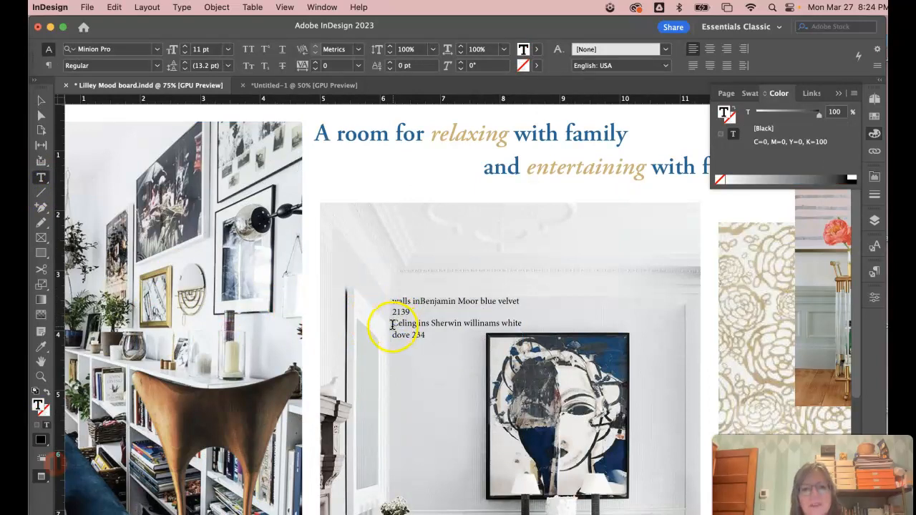
pyautogui.press('BackSpace')
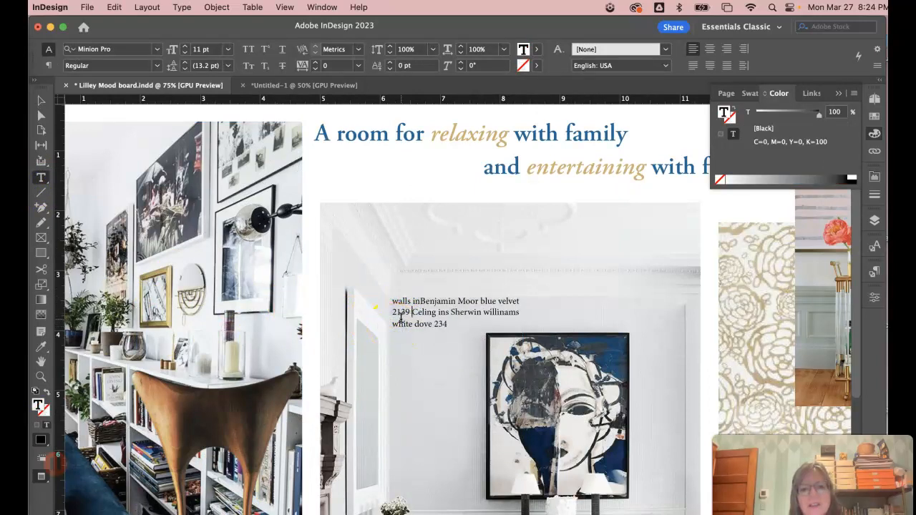
# - Correct the paint note's spelling to "Ceiling" and "Williams", and delete the space before "Sherwin"
pyautogui.click(421, 313)
pyautogui.write('i')
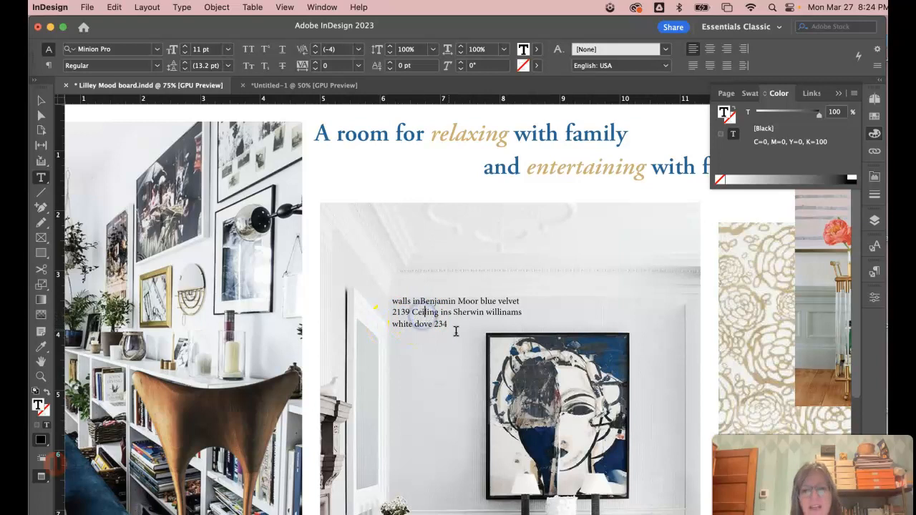
pyautogui.click(453, 312)
pyautogui.press('BackSpace')
pyautogui.click(490, 313)
pyautogui.press('BackSpace')
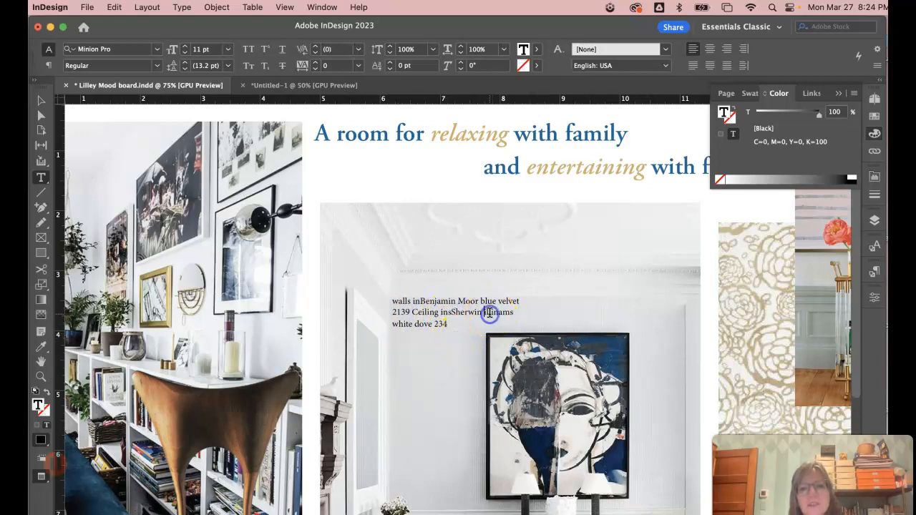
pyautogui.write('W')
pyautogui.click(506, 312)
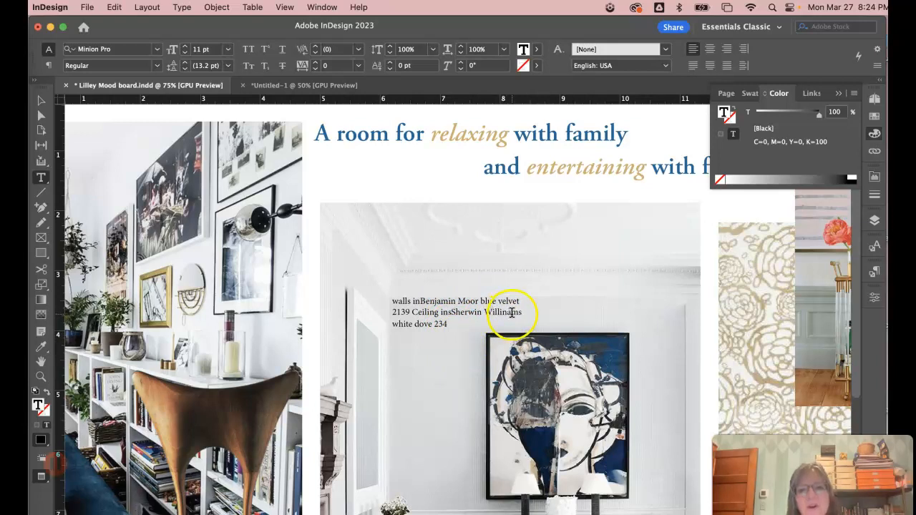
pyautogui.click(506, 313)
pyautogui.press('BackSpace')
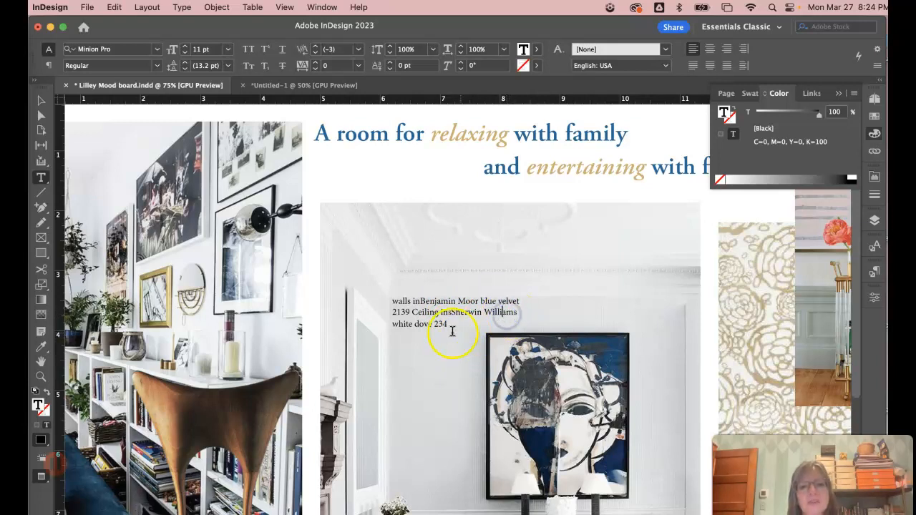
pyautogui.click(40, 100)
pyautogui.click(138, 108)
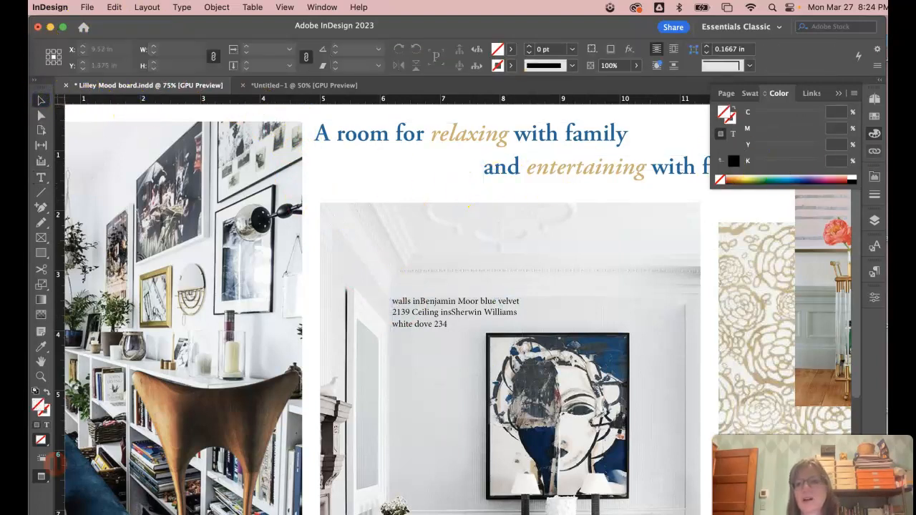
pyautogui.scroll(-5, 865, 225)
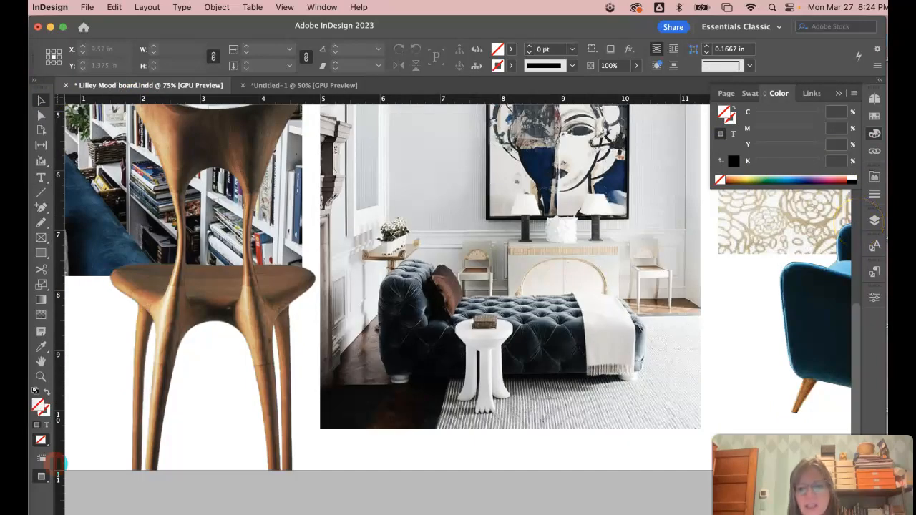
# - Insert the missing space between "in" and "Benjamin" in the paint note
pyautogui.moveTo(885, 512); pyautogui.dragTo(846, 438)
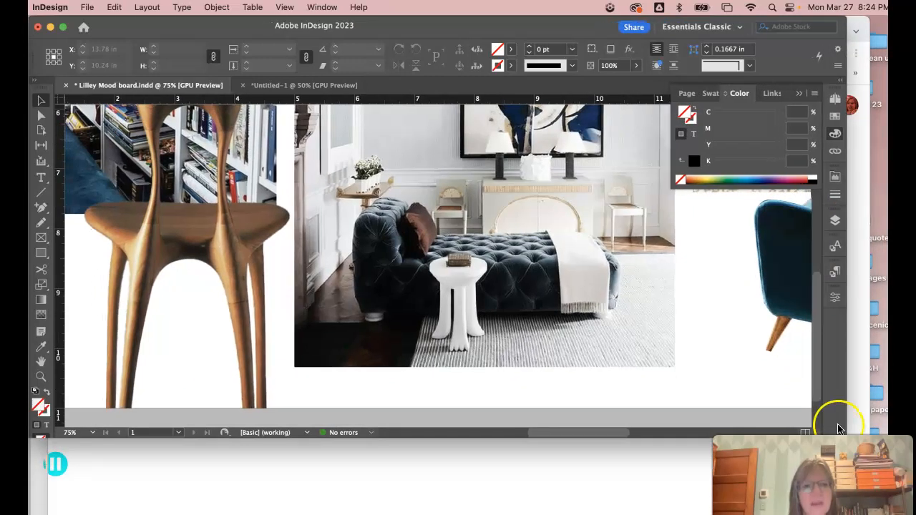
pyautogui.click(92, 433)
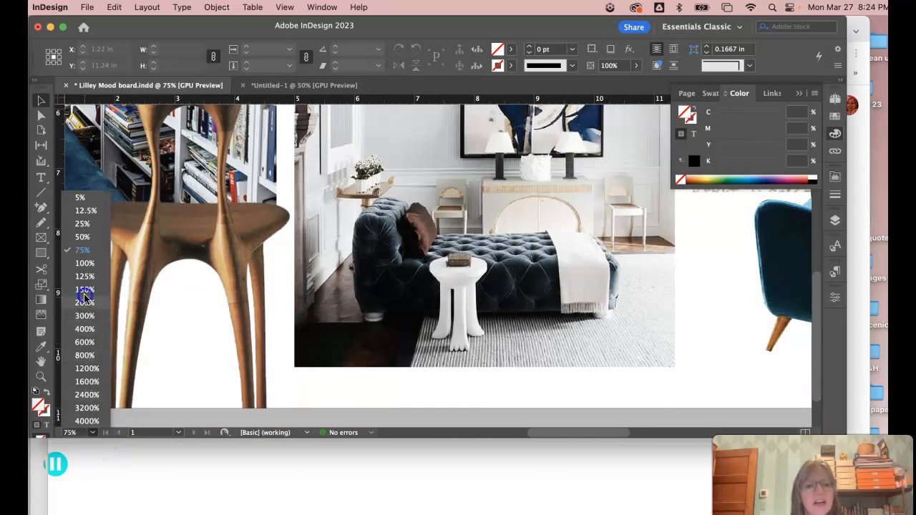
pyautogui.click(85, 263)
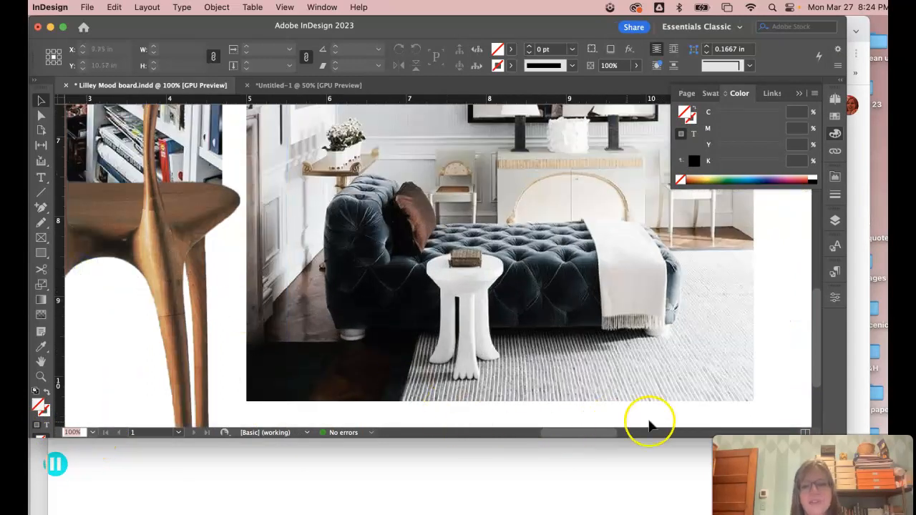
pyautogui.scroll(15, 647, 425)
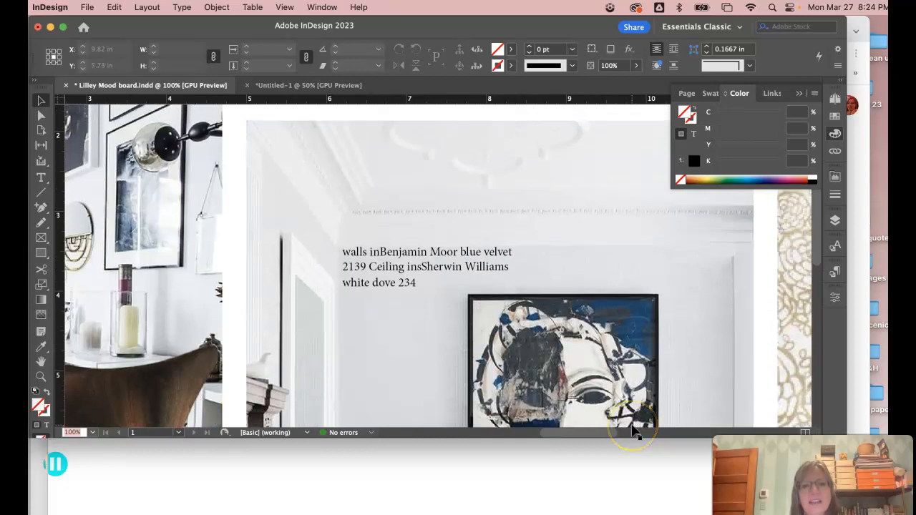
pyautogui.scroll(5, 633, 430)
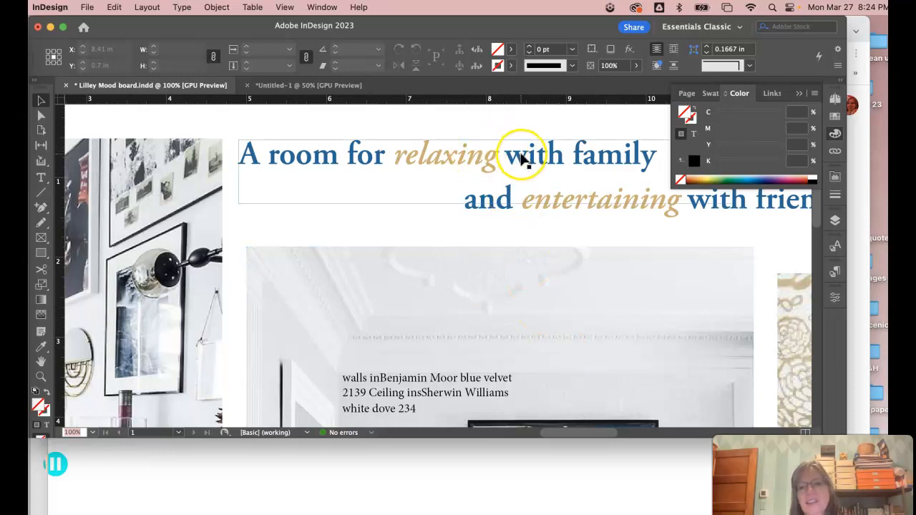
pyautogui.click(40, 177)
pyautogui.moveTo(262, 160); pyautogui.dragTo(328, 163)
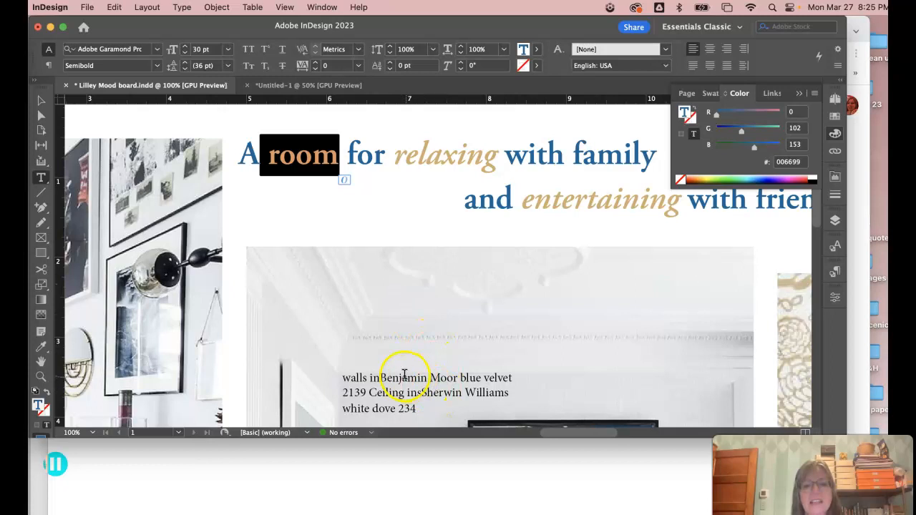
pyautogui.click(381, 383)
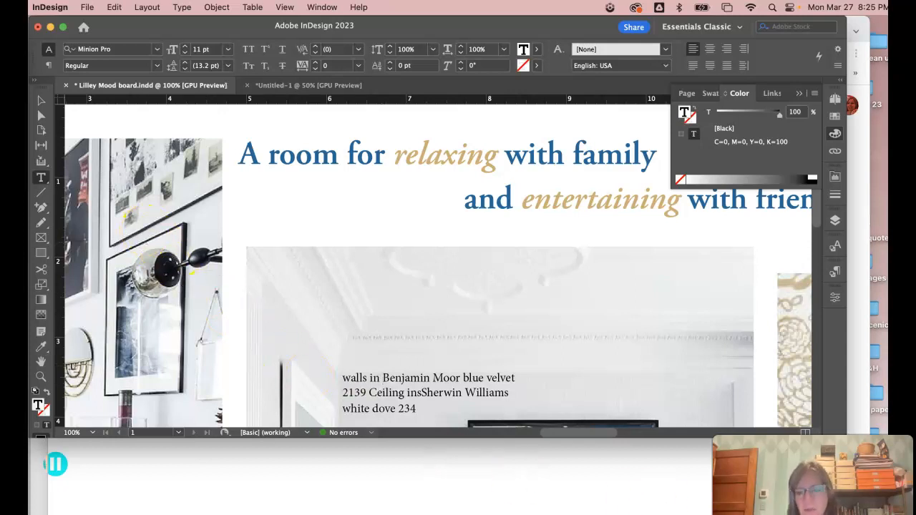
# - Place a copy of the paint note just below the bookshelf image, beside the wooden chair
pyautogui.moveTo(844, 430); pyautogui.dragTo(887, 509)
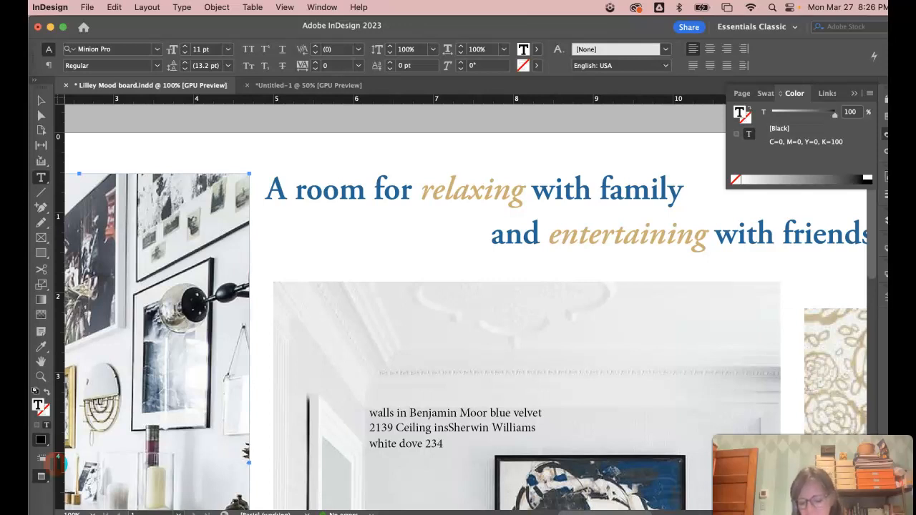
pyautogui.press('super+minus')
pyautogui.press('super+minus')
pyautogui.press('super+minus')
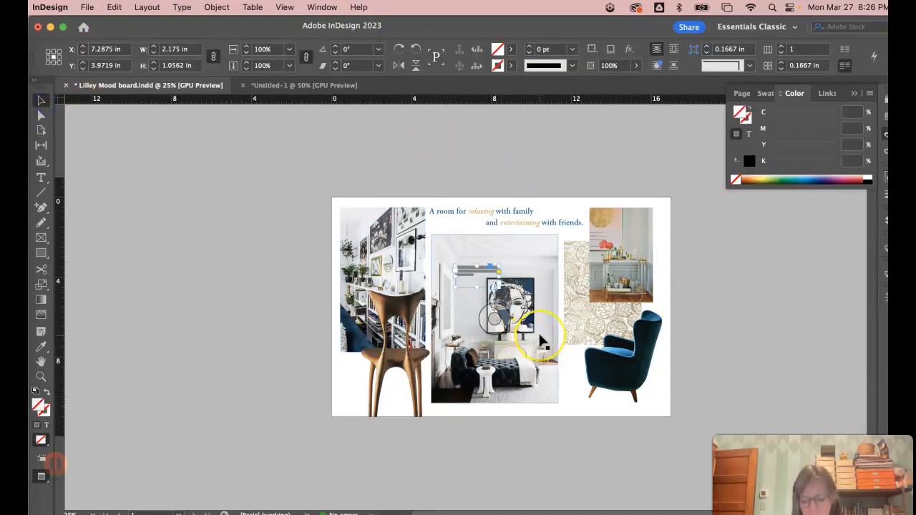
pyautogui.press('super+equal')
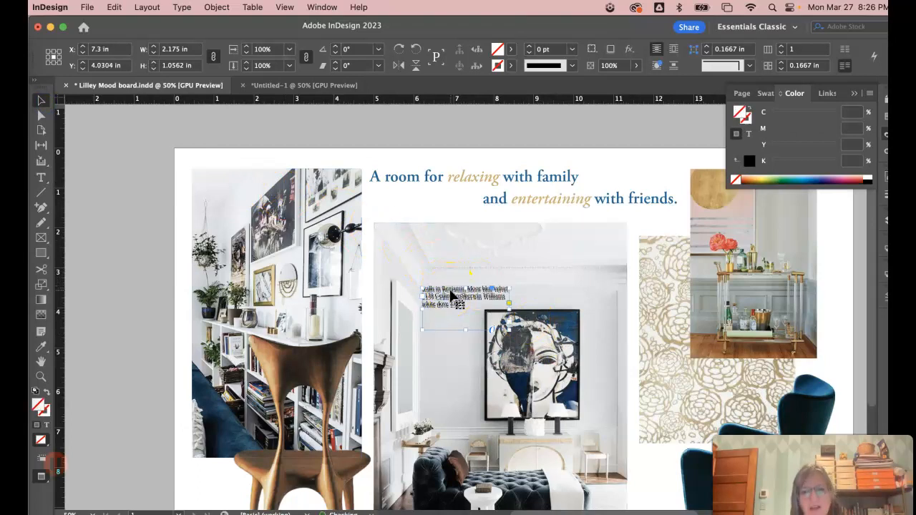
pyautogui.moveTo(454, 293); pyautogui.dragTo(225, 482)
pyautogui.scroll(-5, 293, 465)
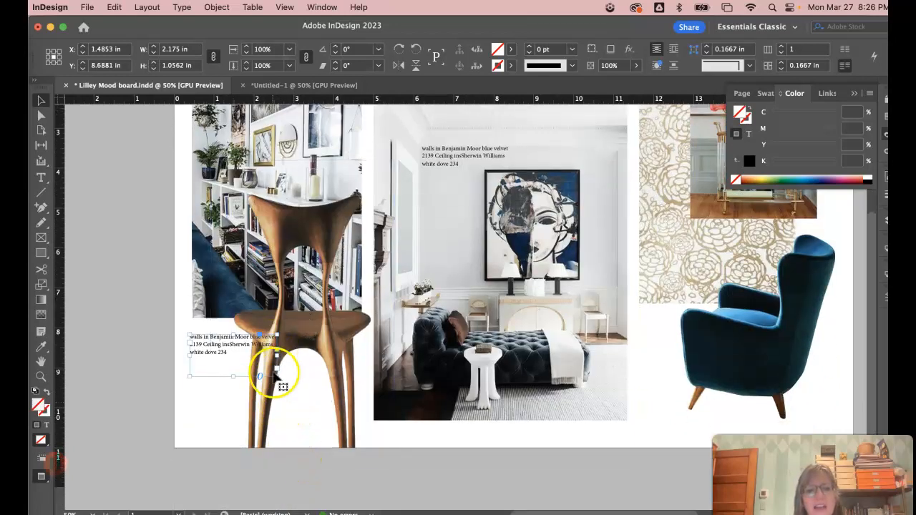
# - Narrow the copied note's frame to about 1.33 in wide so its text clears the wooden chair
pyautogui.moveTo(274, 375); pyautogui.dragTo(247, 395)
pyautogui.press('super+z')
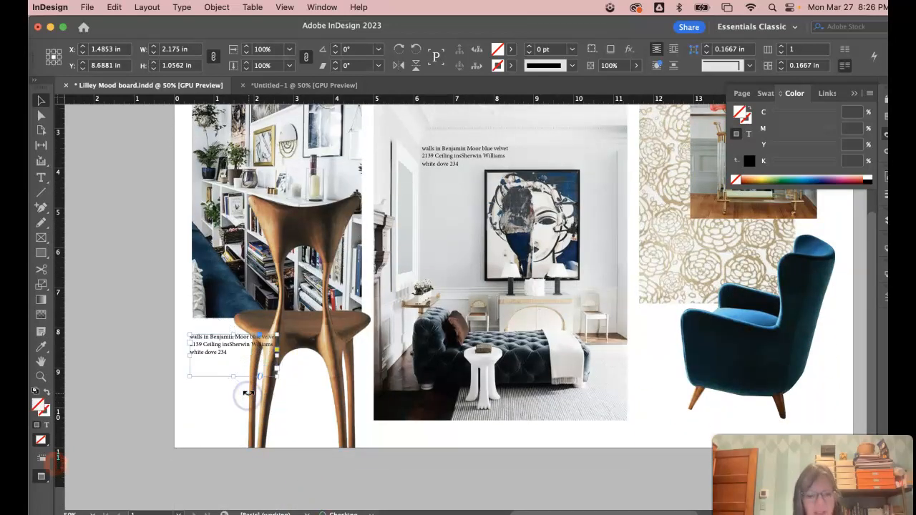
pyautogui.moveTo(276, 357); pyautogui.dragTo(243, 359)
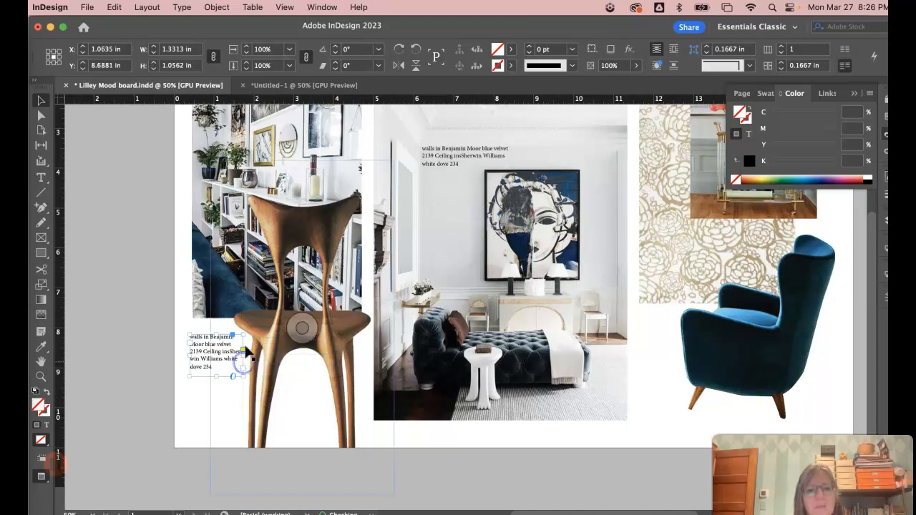
pyautogui.click(164, 430)
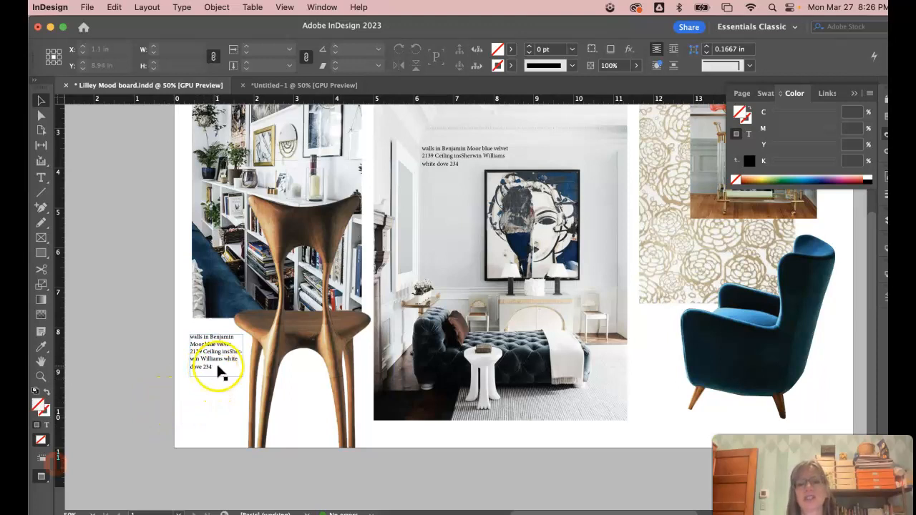
# - Move the original paint note below the wallpaper beside the blue armchair's front leg, resizing its frame to about 1.16 by 1.31 in
pyautogui.scroll(5, 221, 372)
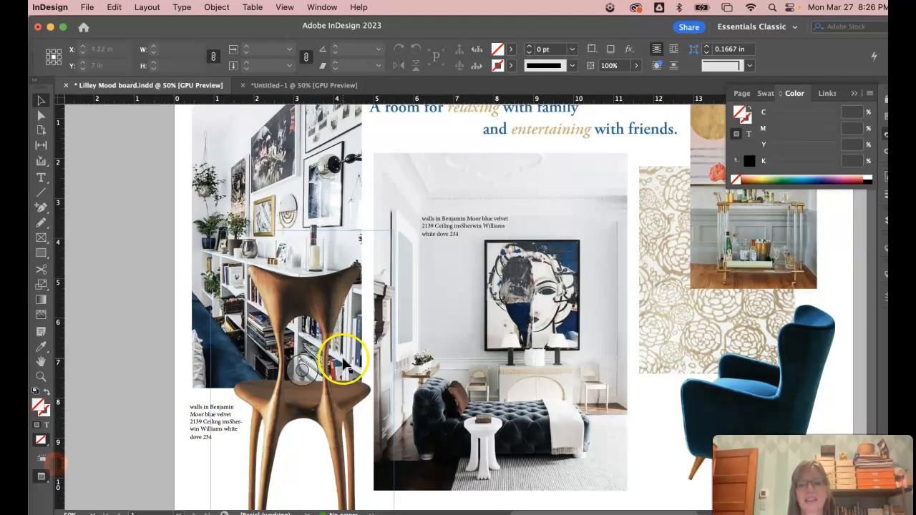
pyautogui.moveTo(451, 235); pyautogui.dragTo(677, 401)
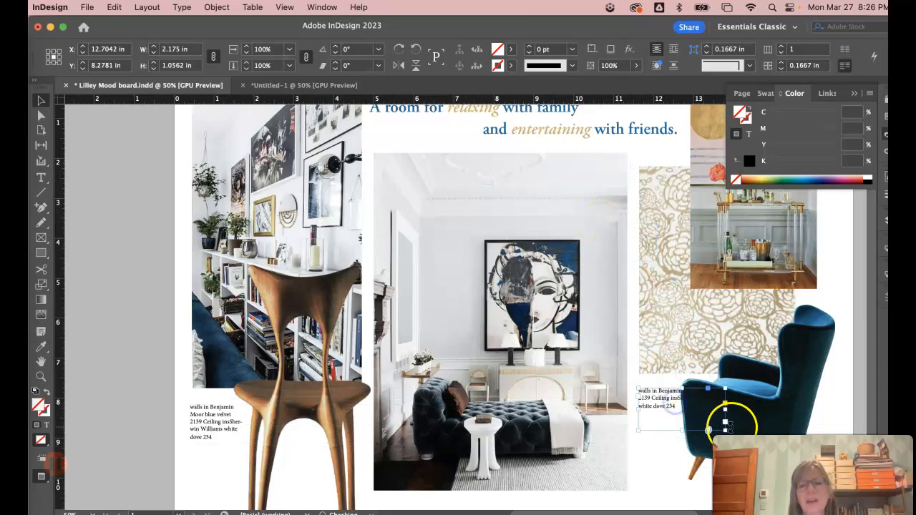
pyautogui.moveTo(725, 430); pyautogui.dragTo(684, 467)
pyautogui.moveTo(664, 397); pyautogui.dragTo(673, 479)
pyautogui.moveTo(661, 434); pyautogui.dragTo(659, 341)
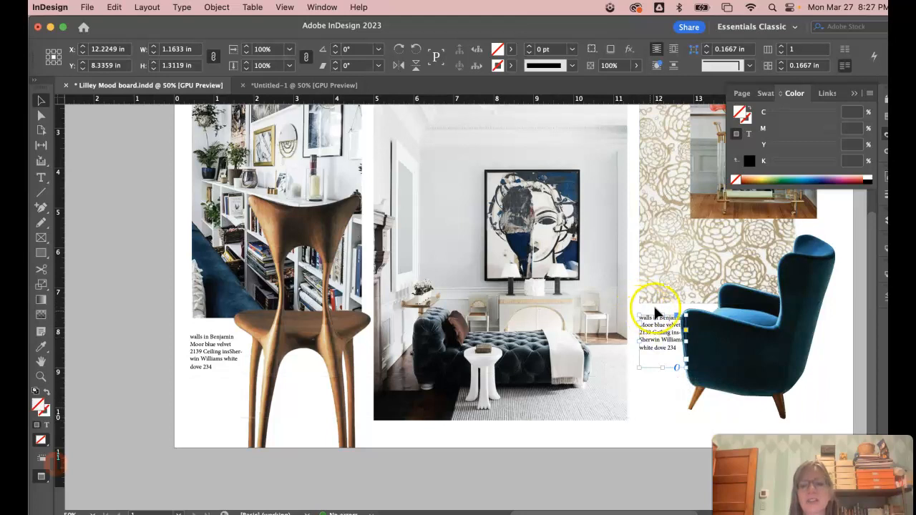
pyautogui.click(664, 420)
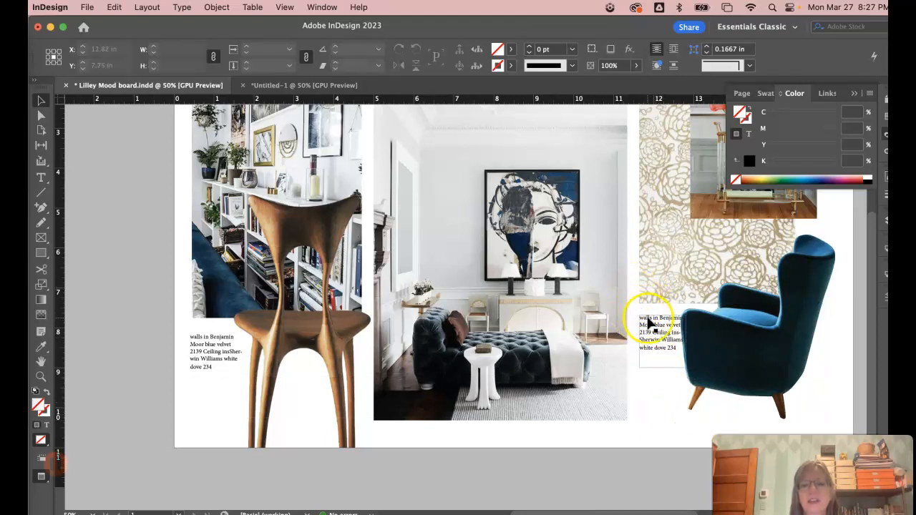
pyautogui.moveTo(647, 322); pyautogui.dragTo(652, 396)
pyautogui.click(651, 437)
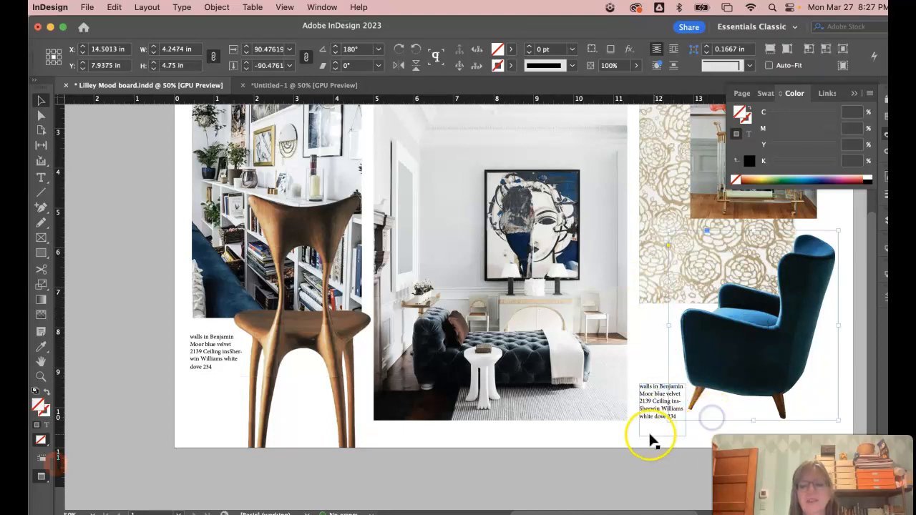
# - Shift the note beside the wooden chair slightly upward and align it with the bookshelf image's left edge
pyautogui.click(222, 356)
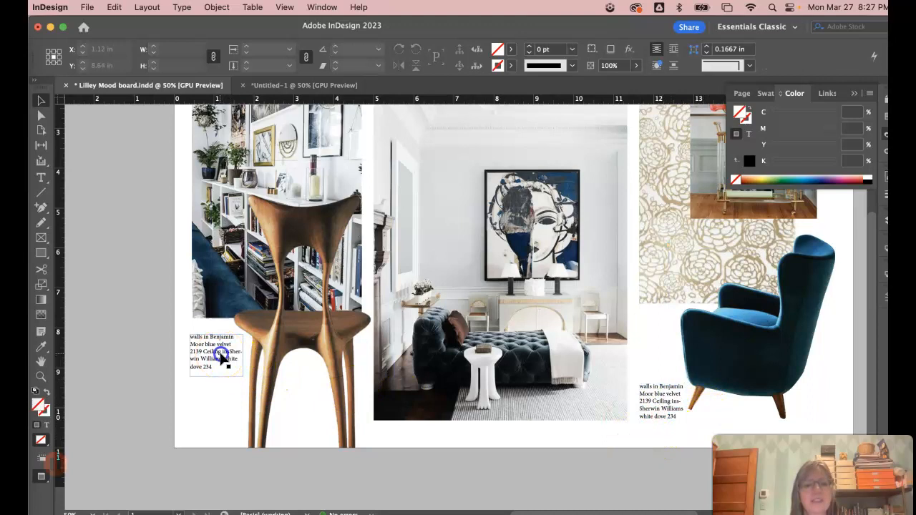
pyautogui.moveTo(221, 355); pyautogui.dragTo(223, 350)
pyautogui.click(200, 412)
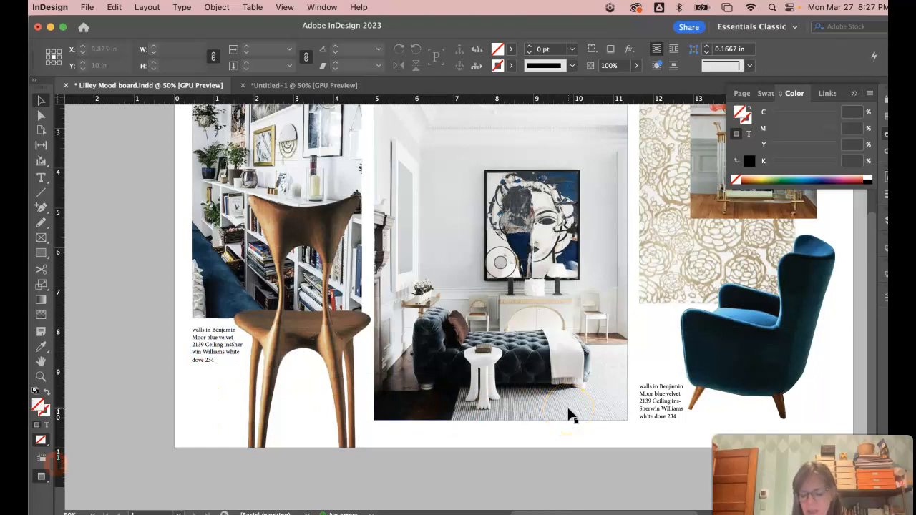
# - Draw a small curved shape about 0.66 by 0.60 in with the Pen tool around a flower at the wallpaper's left edge
pyautogui.scroll(5, 570, 415)
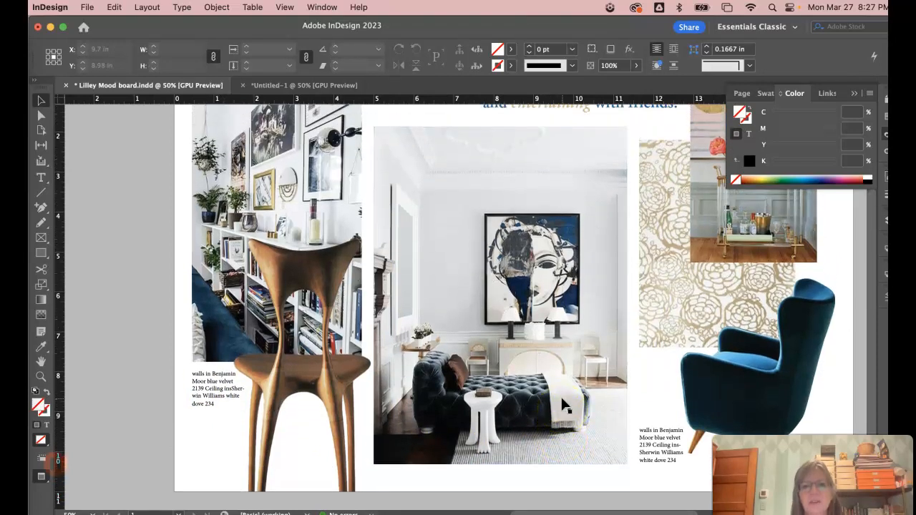
pyautogui.hscroll(3, 562, 404)
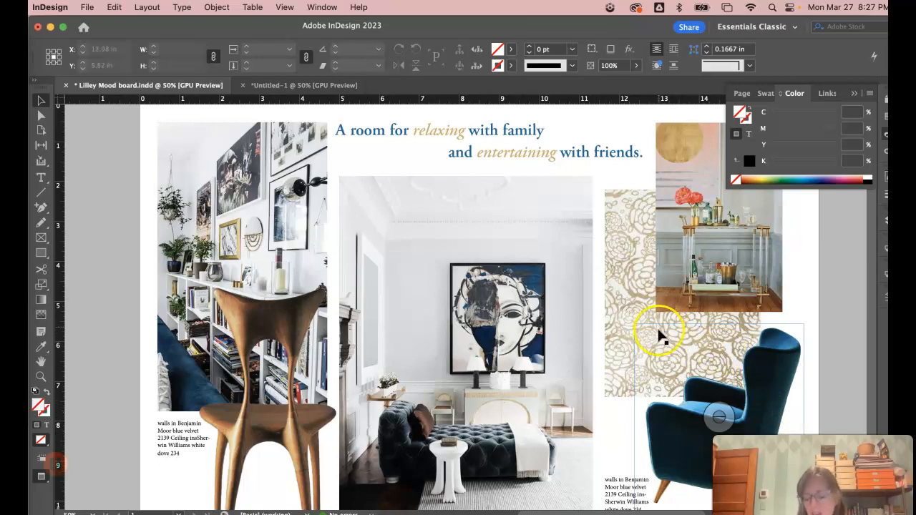
pyautogui.press('super+equal')
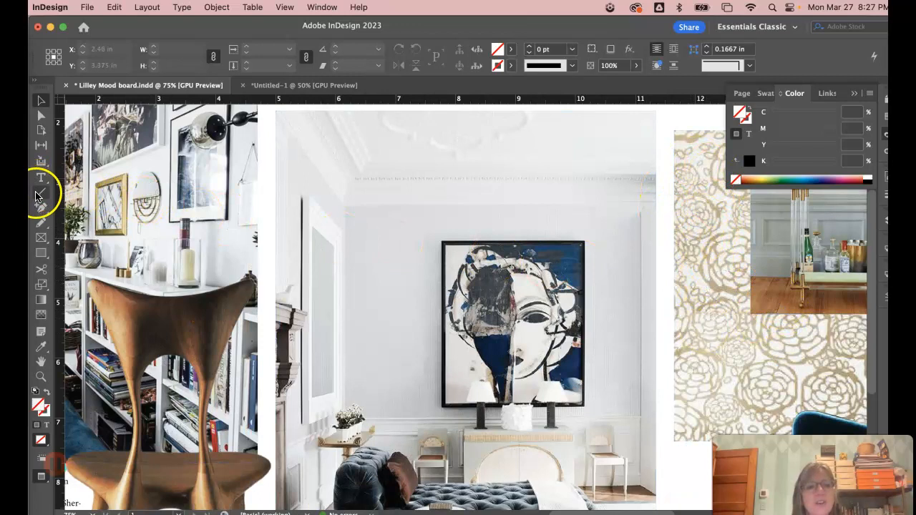
pyautogui.moveTo(39, 208); pyautogui.dragTo(91, 225)
pyautogui.scroll(3, 706, 194)
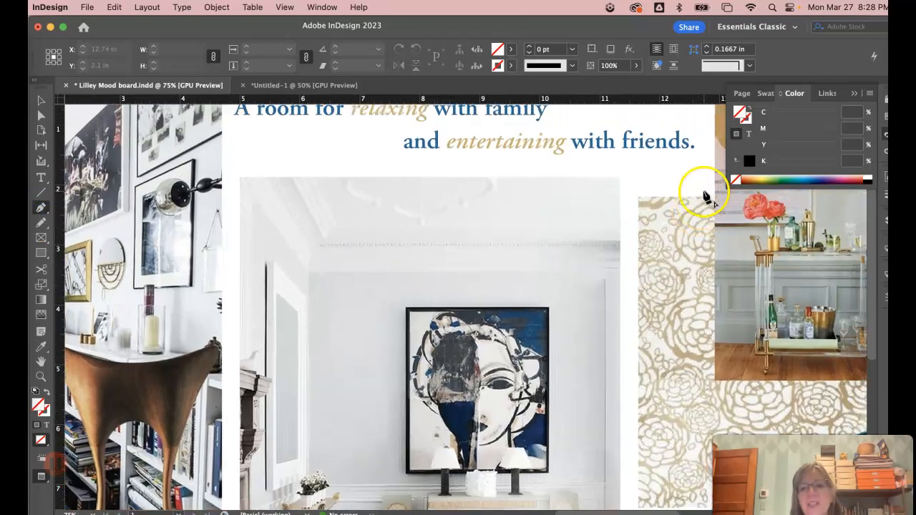
pyautogui.hscroll(5, 706, 194)
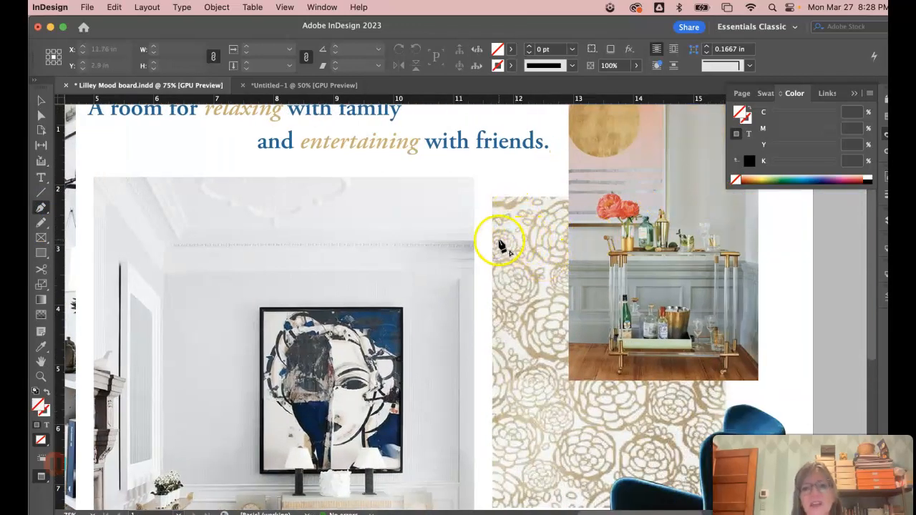
pyautogui.moveTo(493, 231)
pyautogui.mouseDown()
pyautogui.moveTo(506, 229)
pyautogui.moveTo(517, 247)
pyautogui.moveTo(511, 269)
pyautogui.moveTo(497, 246)
pyautogui.moveTo(486, 255)
pyautogui.moveTo(481, 244)
pyautogui.mouseUp()
pyautogui.click(493, 231)
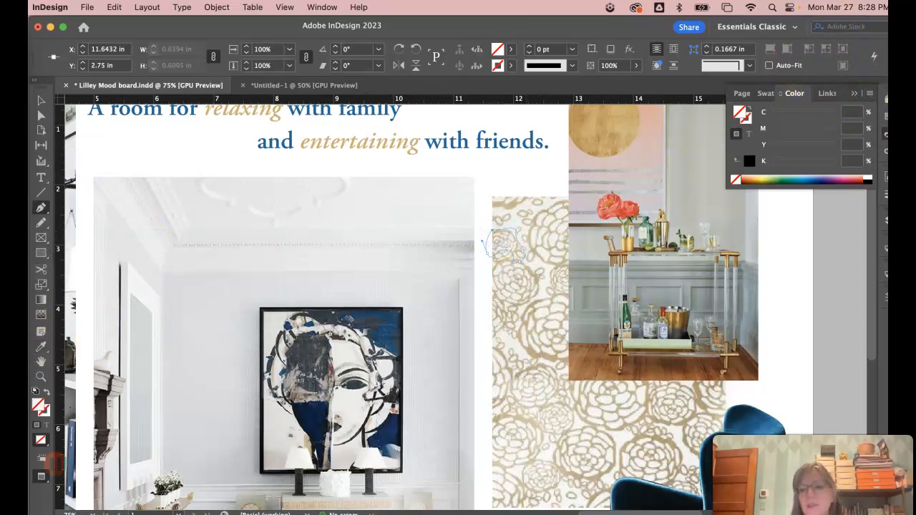
# - Fill the pen-drawn shape with bright blue, C 94, M 7, Y 0, K 0
pyautogui.moveTo(654, 29); pyautogui.dragTo(619, 31)
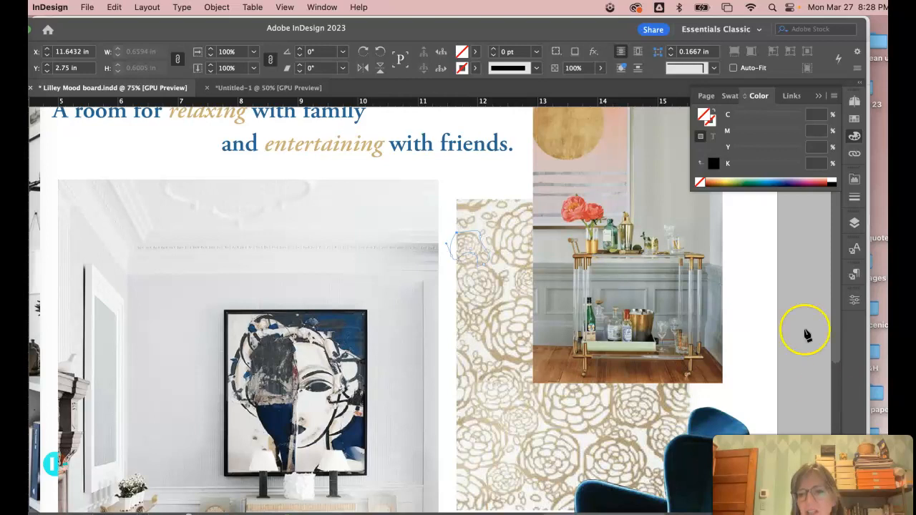
pyautogui.moveTo(541, 34); pyautogui.dragTo(399, 41)
pyautogui.moveTo(491, 35); pyautogui.dragTo(441, 42)
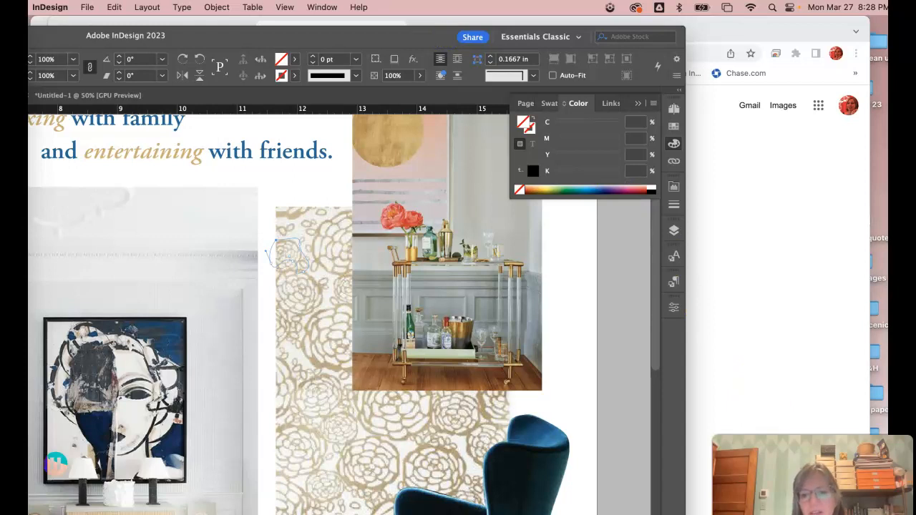
pyautogui.moveTo(683, 513); pyautogui.dragTo(609, 491)
pyautogui.moveTo(272, 35); pyautogui.dragTo(497, 33)
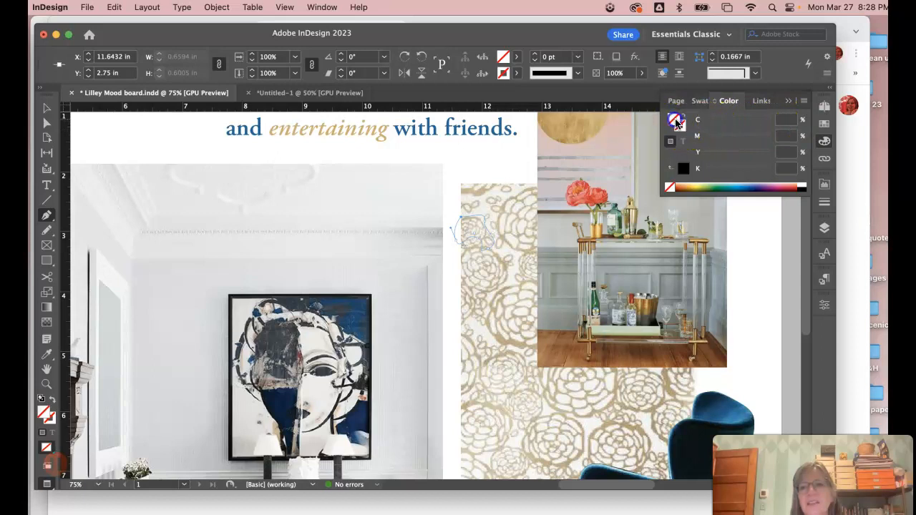
pyautogui.click(739, 187)
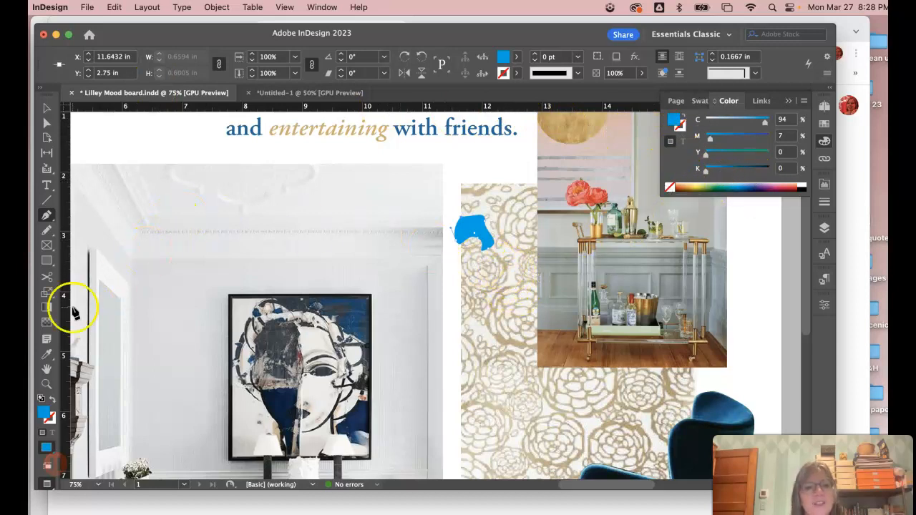
# - Recolor the shape with gold sampled from the wallpaper pattern and move it into the white space before the headline's second line
pyautogui.click(46, 354)
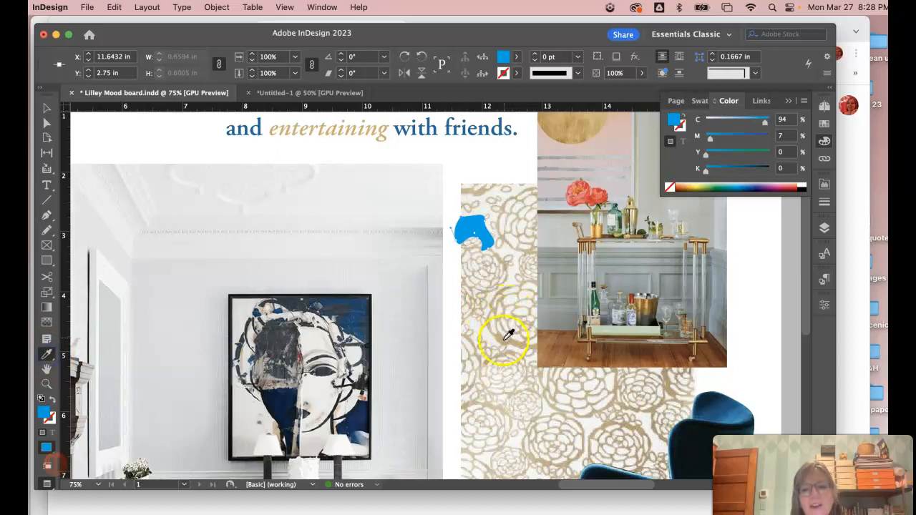
pyautogui.click(508, 336)
pyautogui.click(46, 108)
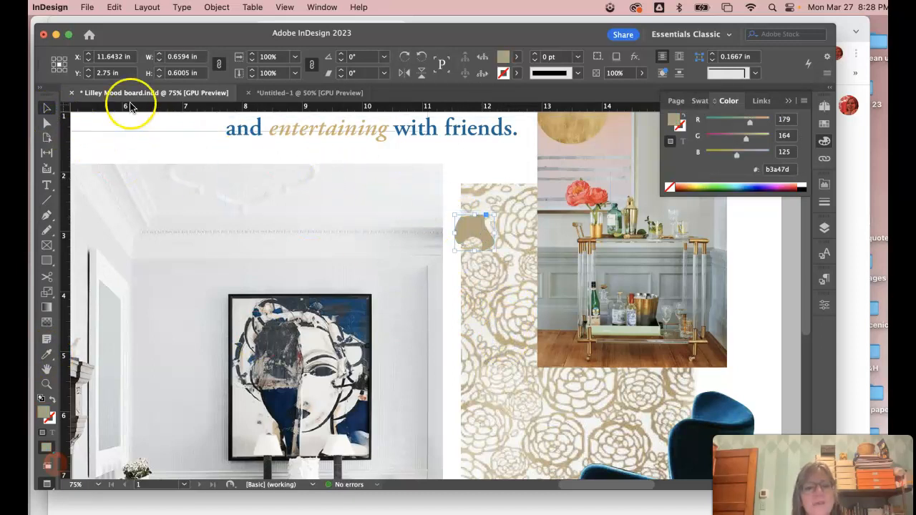
pyautogui.click(46, 122)
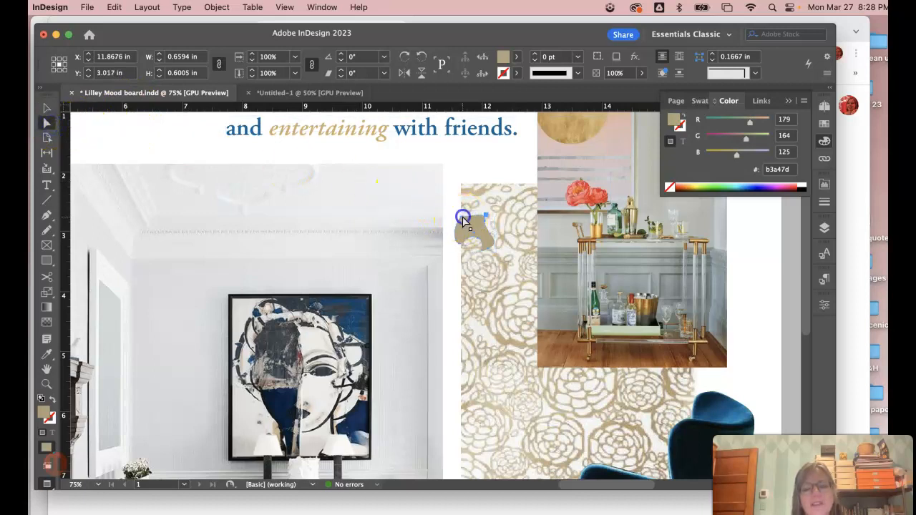
pyautogui.moveTo(463, 222); pyautogui.dragTo(166, 147)
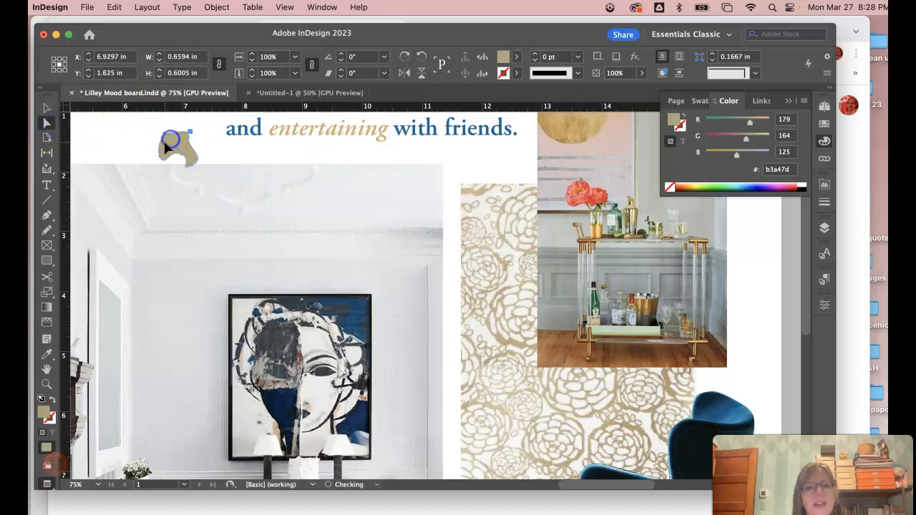
# - Move the gold shape onto the upper-left part of the bookshelf image, overlapping its top edge
pyautogui.scroll(5, 166, 147)
pyautogui.hscroll(-8, 164, 148)
pyautogui.moveTo(447, 290); pyautogui.dragTo(132, 235)
pyautogui.hscroll(-3, 158, 240)
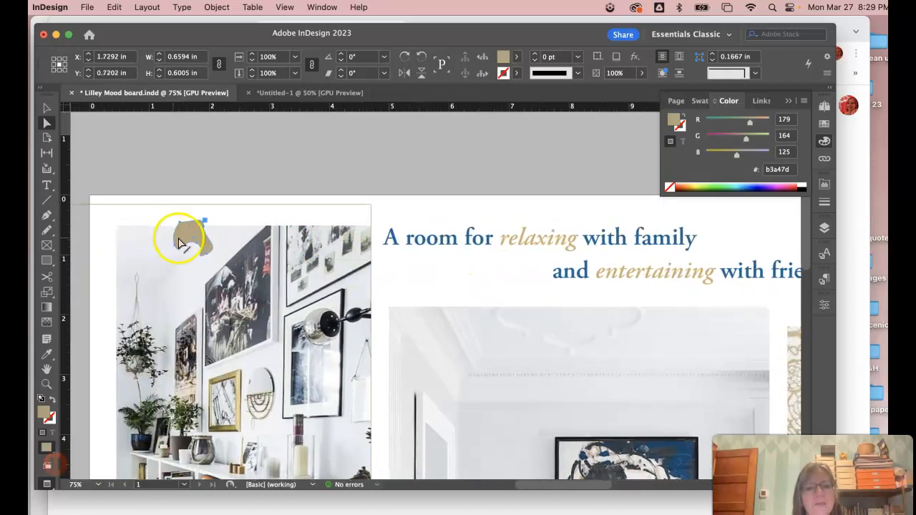
pyautogui.rightClick(179, 240)
pyautogui.moveTo(194, 223); pyautogui.dragTo(175, 219)
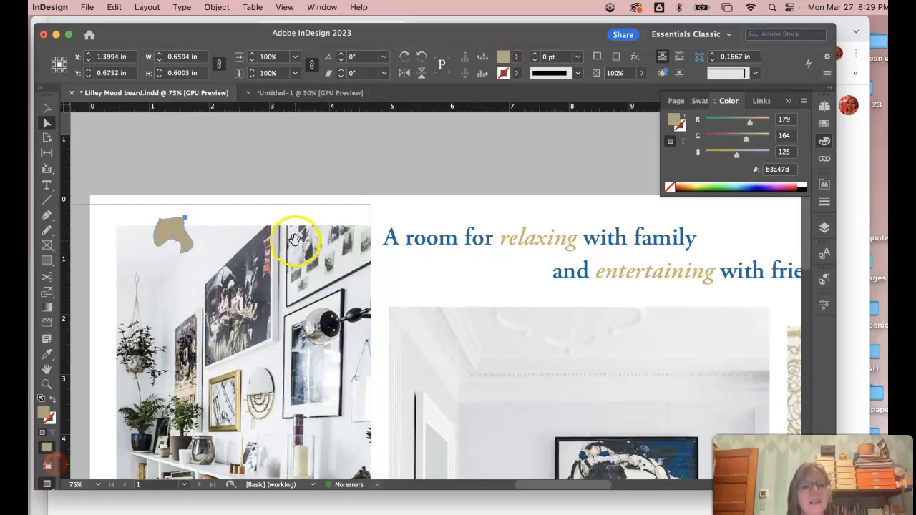
# - Duplicate the gold shape, rotate the copy to -88° and place it just beneath the original on the bookshelf image
pyautogui.click(262, 182)
pyautogui.click(171, 229)
pyautogui.moveTo(171, 229); pyautogui.dragTo(435, 300)
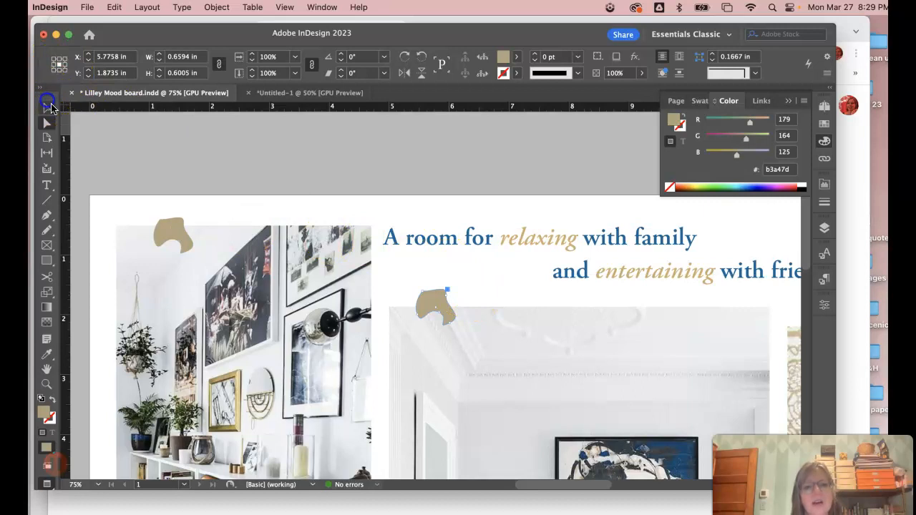
pyautogui.click(46, 107)
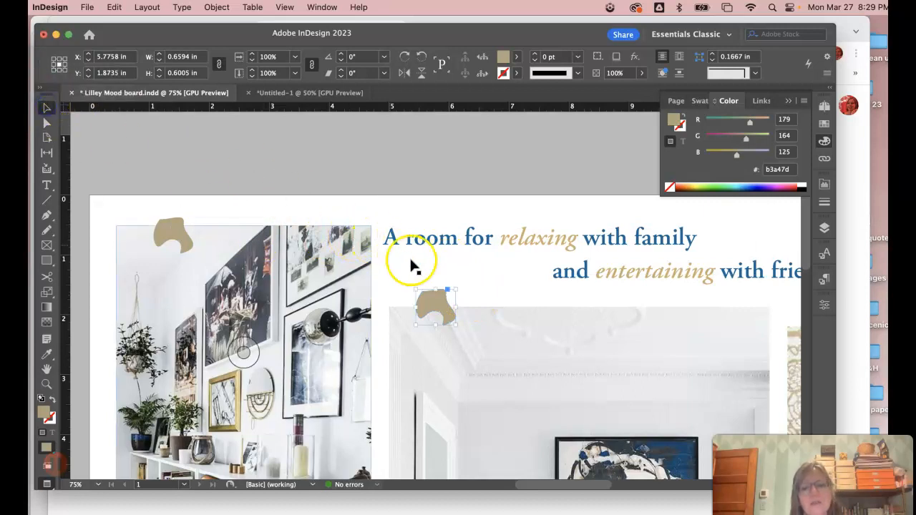
pyautogui.moveTo(456, 286); pyautogui.dragTo(187, 266)
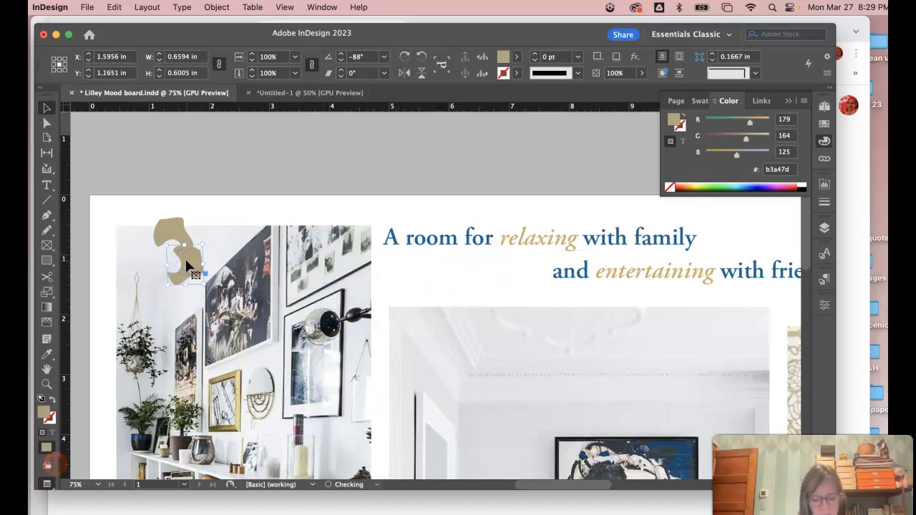
# - Add a third, further rotated copy of the gold shape and fit the three pieces together as curved petals
pyautogui.press('super+z')
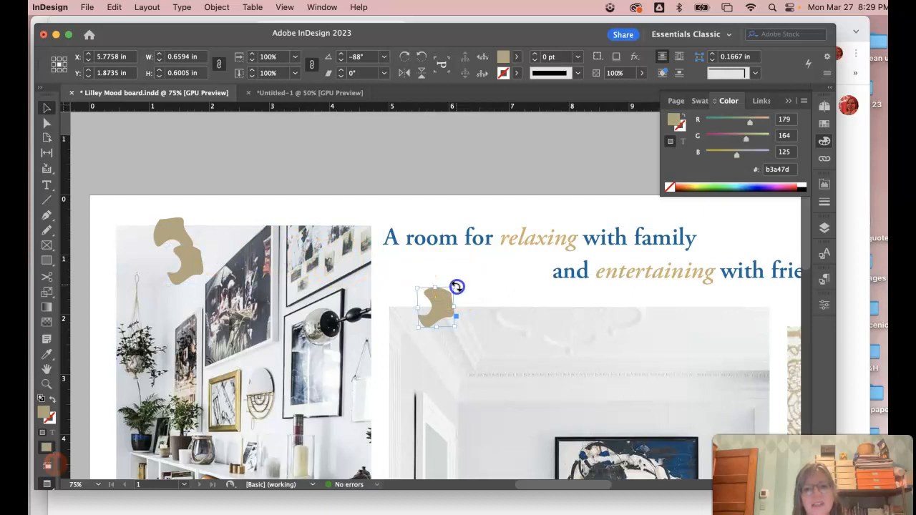
pyautogui.moveTo(455, 284); pyautogui.dragTo(167, 236)
pyautogui.click(216, 211)
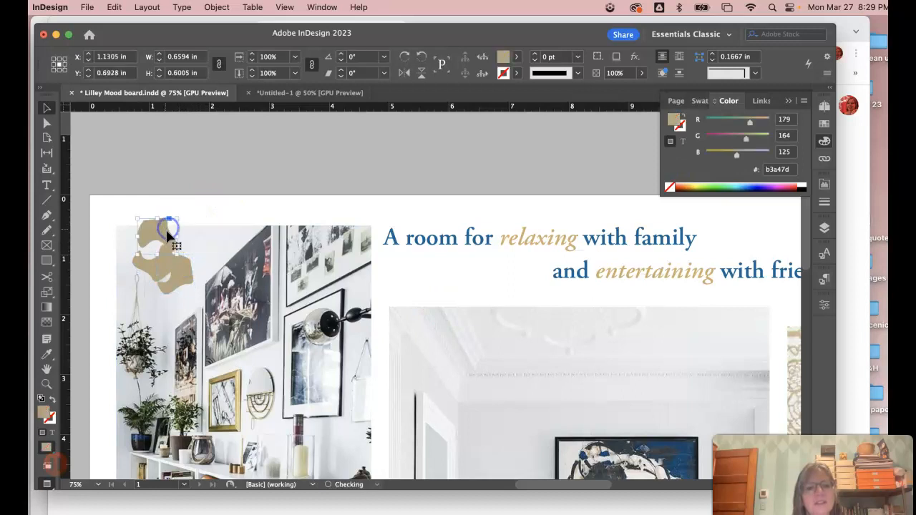
# - Duplicate the three gold petals together, rotate the copy and join it to the first group's right side to form a flower
pyautogui.keyDown('shift'); pyautogui.click(155, 272); pyautogui.keyUp('shift')
pyautogui.keyDown('shift'); pyautogui.click(187, 273); pyautogui.keyUp('shift')
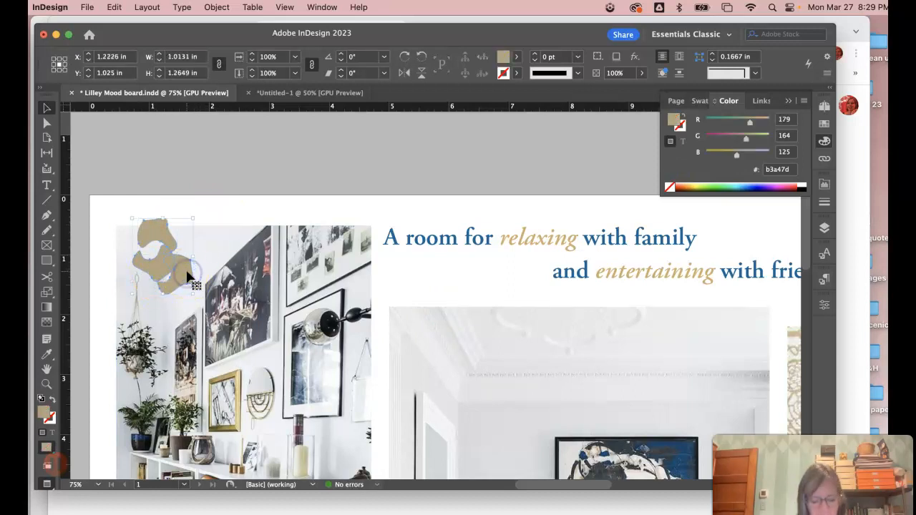
pyautogui.press('super+v')
pyautogui.moveTo(465, 266); pyautogui.dragTo(420, 387)
pyautogui.moveTo(434, 306); pyautogui.dragTo(203, 242)
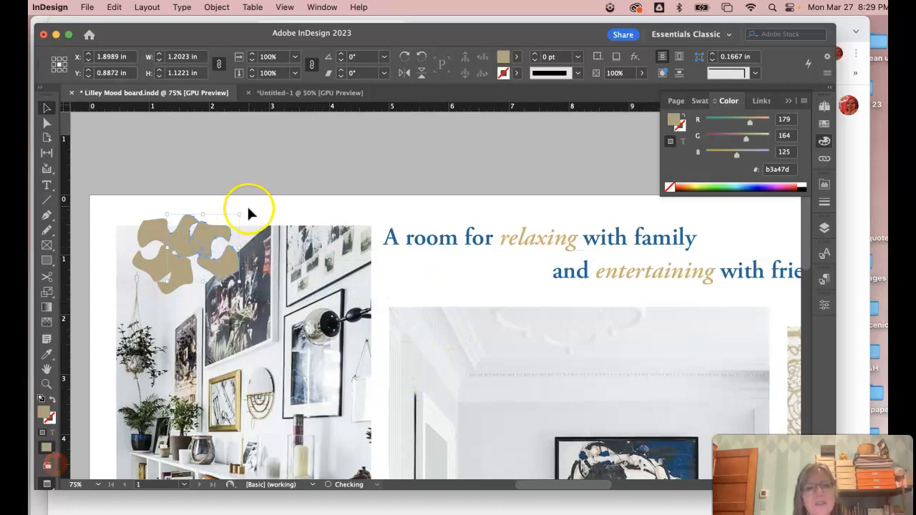
pyautogui.moveTo(244, 212); pyautogui.dragTo(204, 262)
pyautogui.click(116, 206)
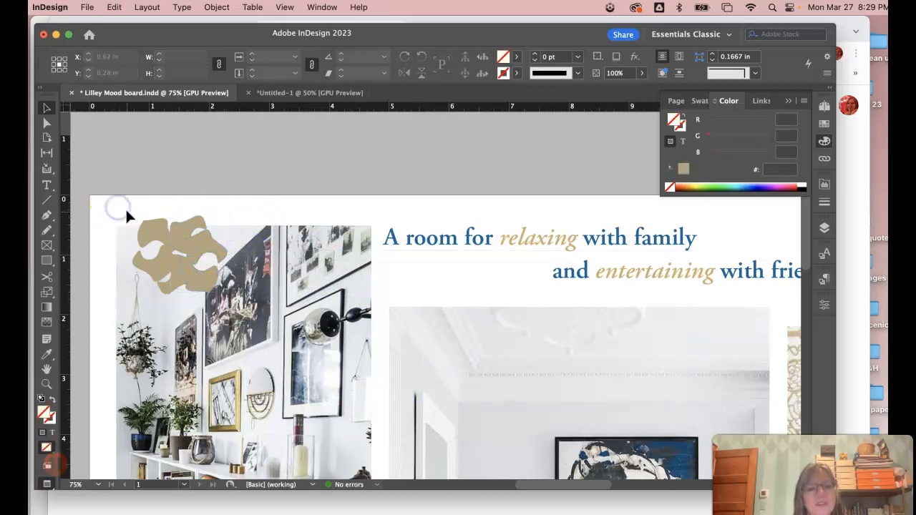
# - Move the complete gold flower from the bookshelf image to the lower-right corner of the blue armchair
pyautogui.press('super+minus')
pyautogui.press('super+minus')
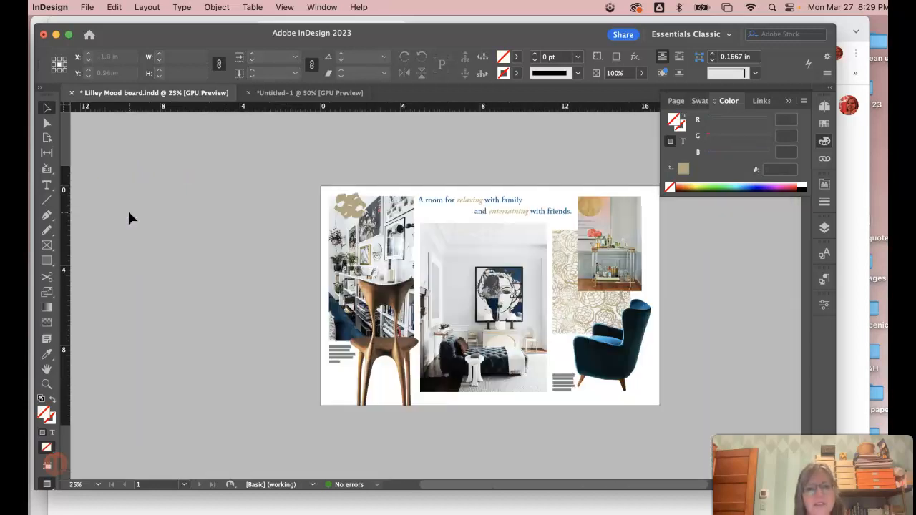
pyautogui.moveTo(327, 184); pyautogui.dragTo(640, 378)
pyautogui.click(684, 327)
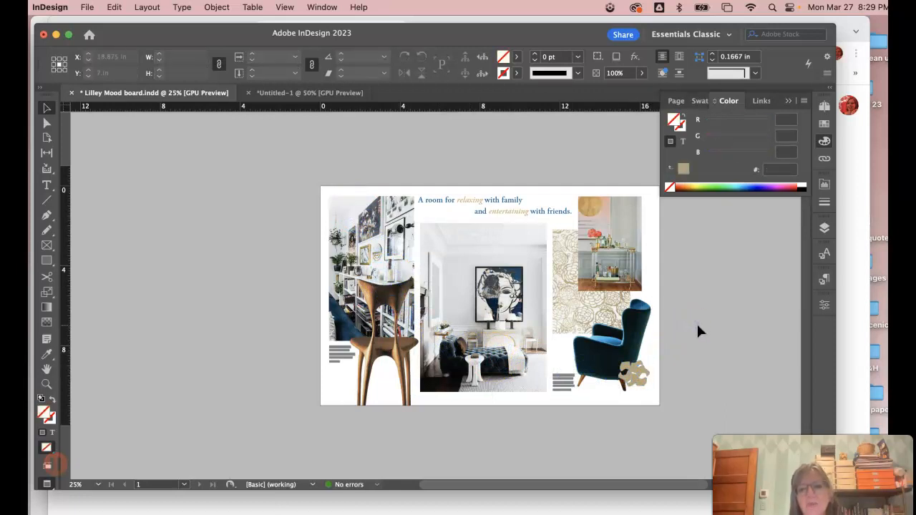
# - Examine the gold flower beside the blue armchair up close and within the whole mood board layout
pyautogui.click(690, 406)
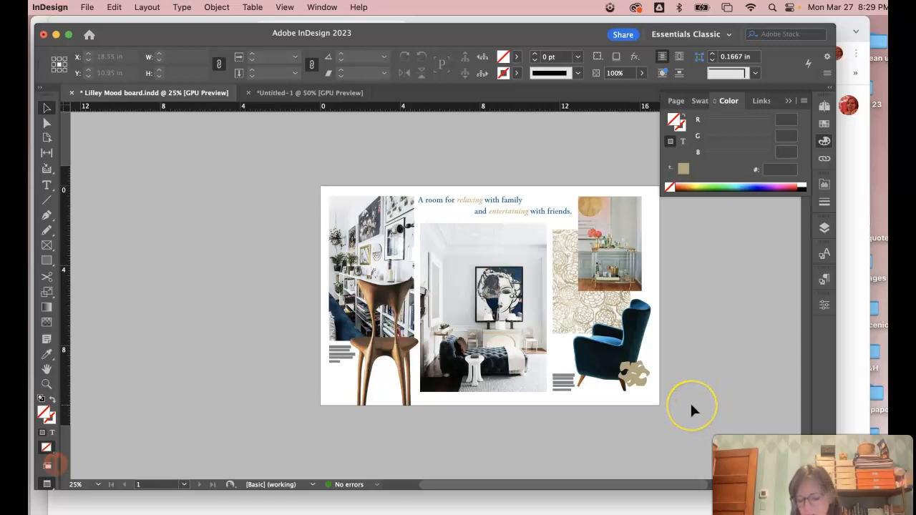
pyautogui.press('super+minus')
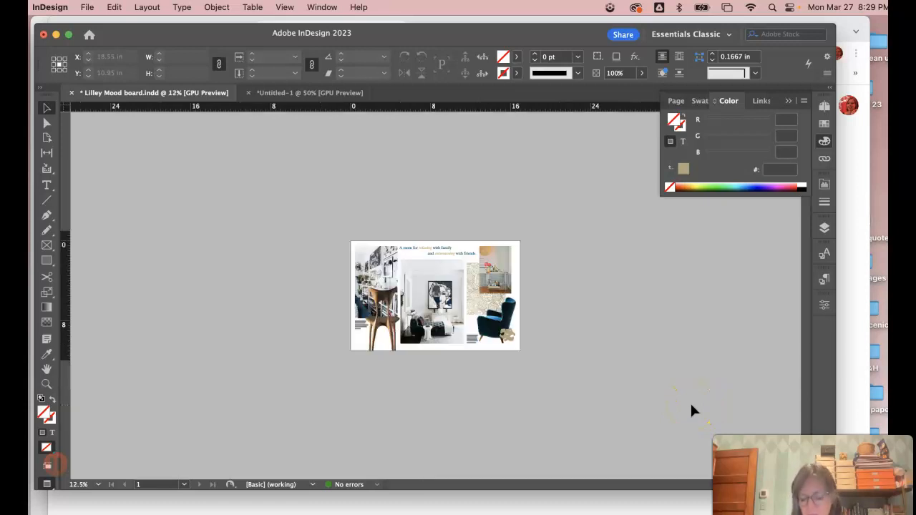
pyautogui.press('super+equal')
pyautogui.press('super+equal')
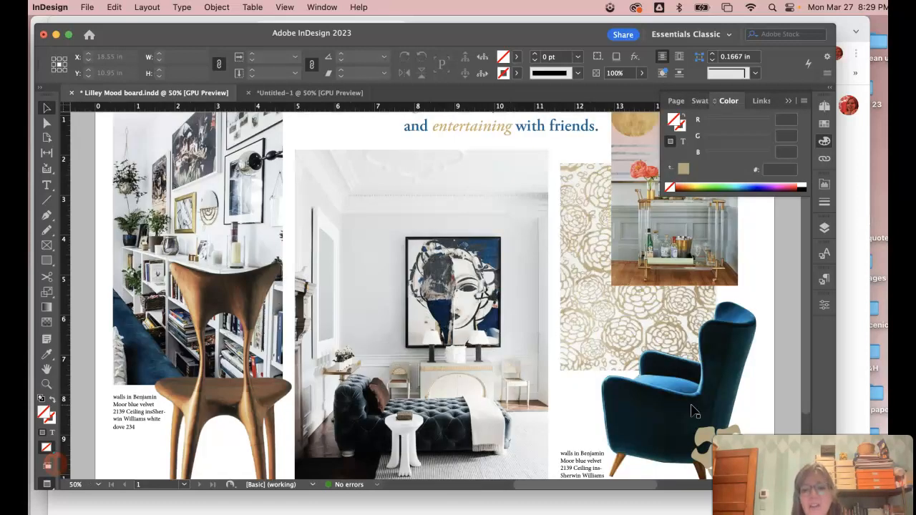
pyautogui.scroll(-2, 722, 377)
pyautogui.hscroll(2, 723, 377)
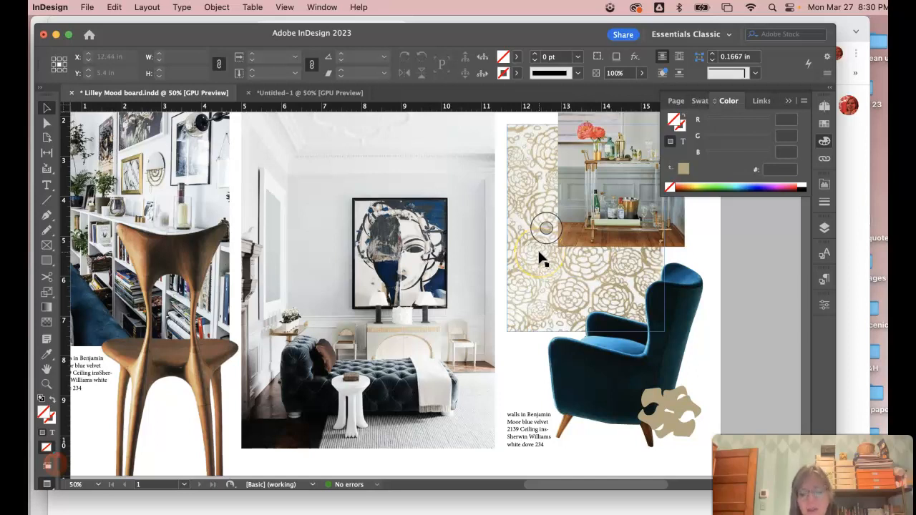
pyautogui.press('super+minus')
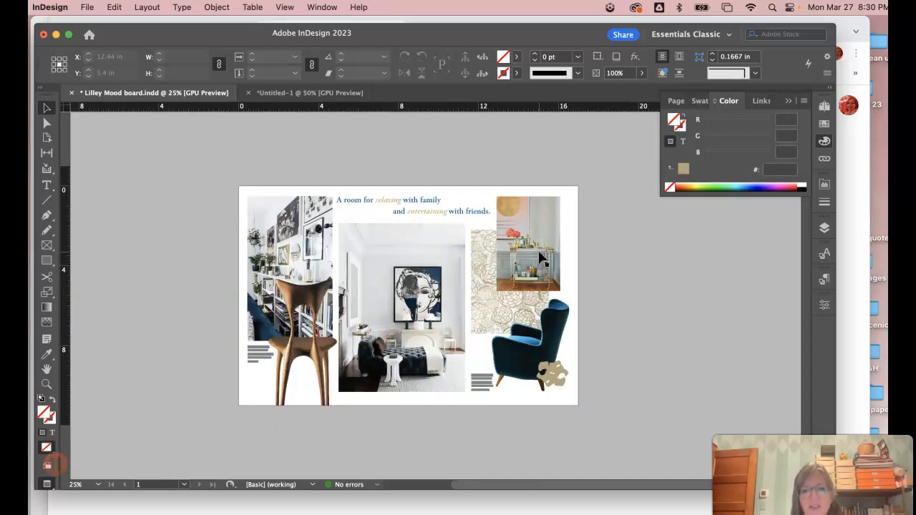